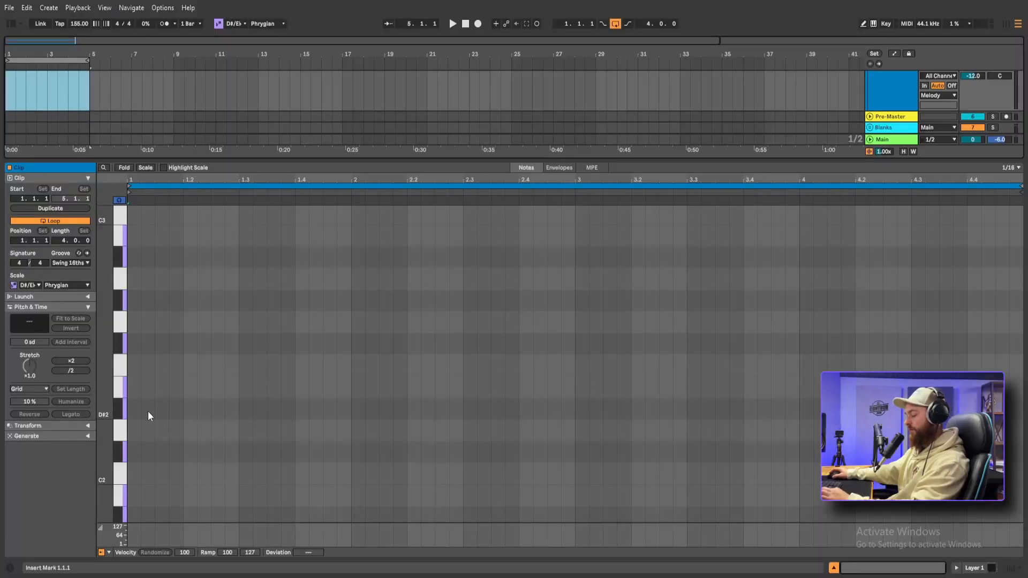
# Turn on note drawing and set the clip's grid to a fixed 1/8
pyautogui.press('b')
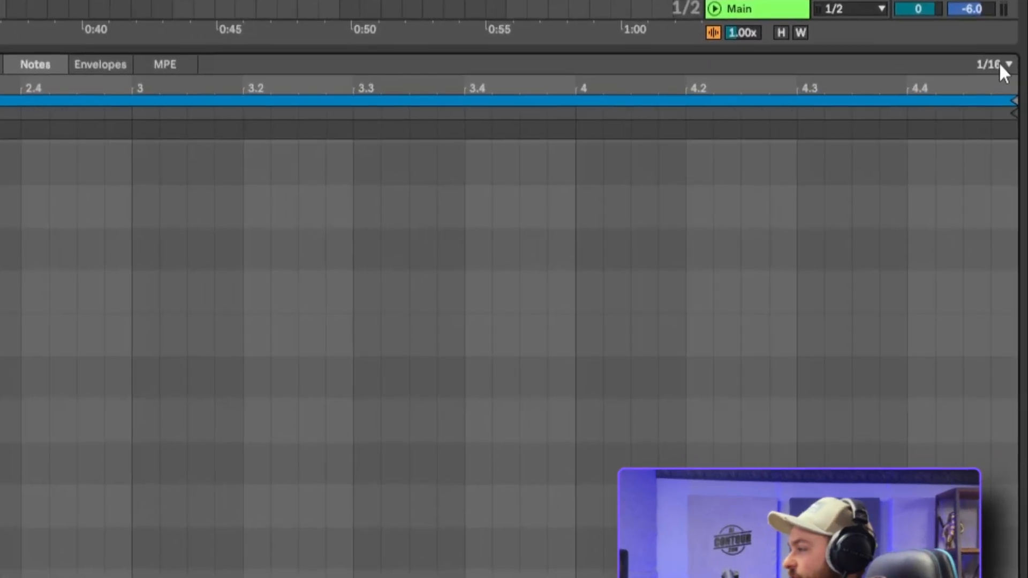
pyautogui.click(1014, 167)
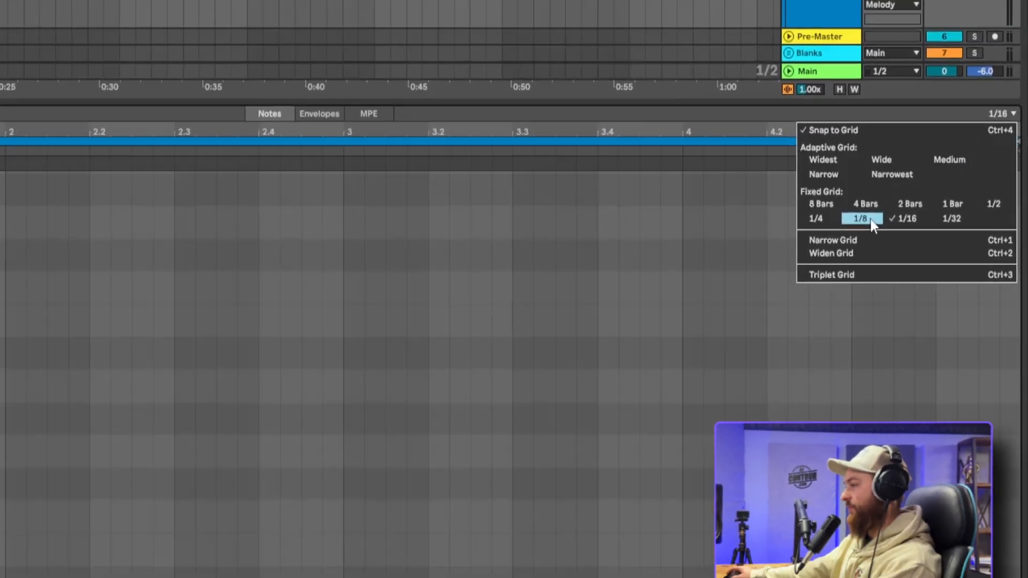
pyautogui.click(808, 201)
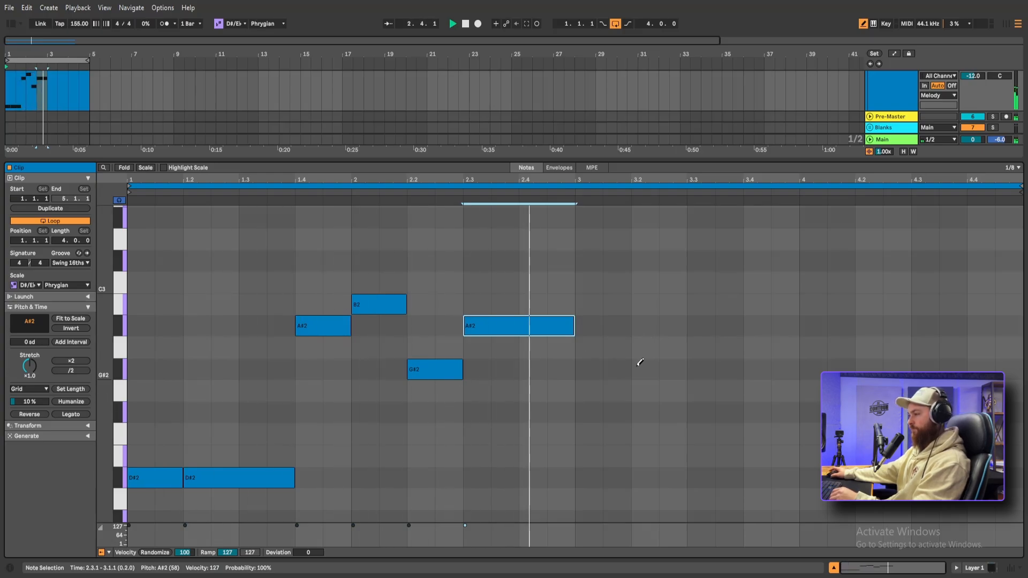
# Duplicate the two-bar melody into bars 3 and 4 and play it back
pyautogui.press('space')
pyautogui.hotkey('ctrl', 'a')
pyautogui.hotkey('ctrl', 'd')
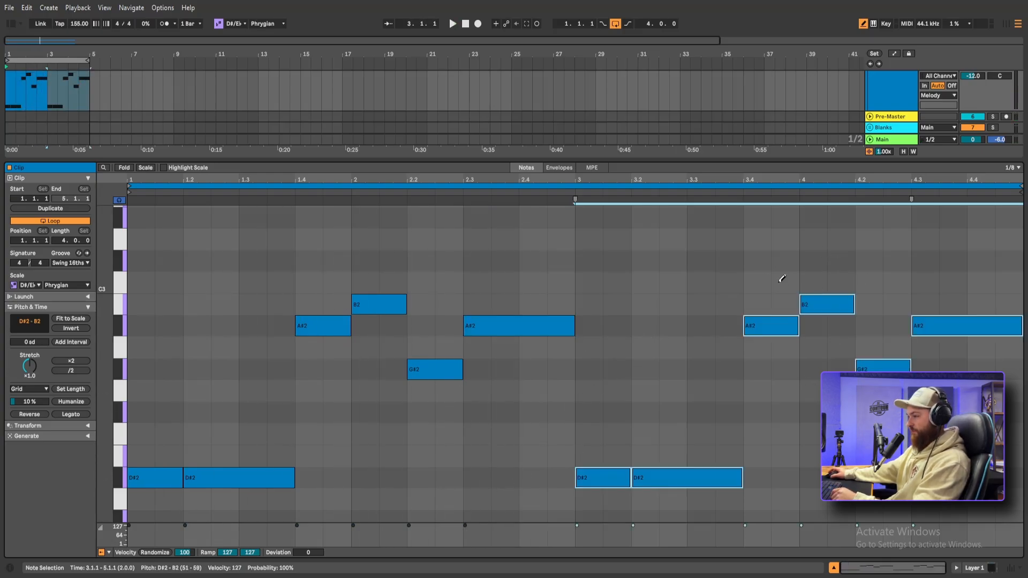
pyautogui.press('space')
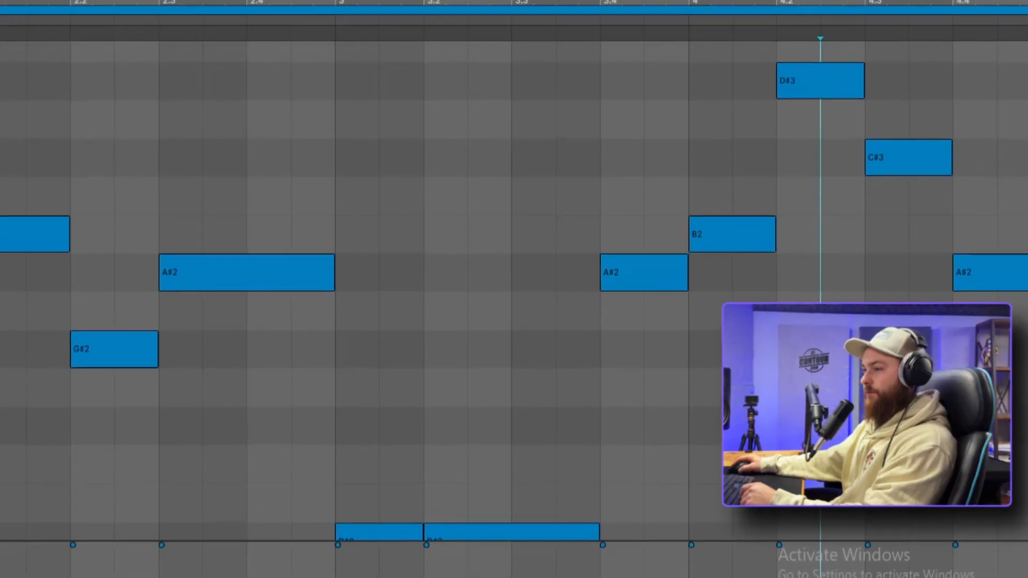
# Lay sustained two-bar D#1, F#1 and A#1 chord notes beneath the melody in both halves of the clip
pyautogui.scroll(-5, 220, 346)
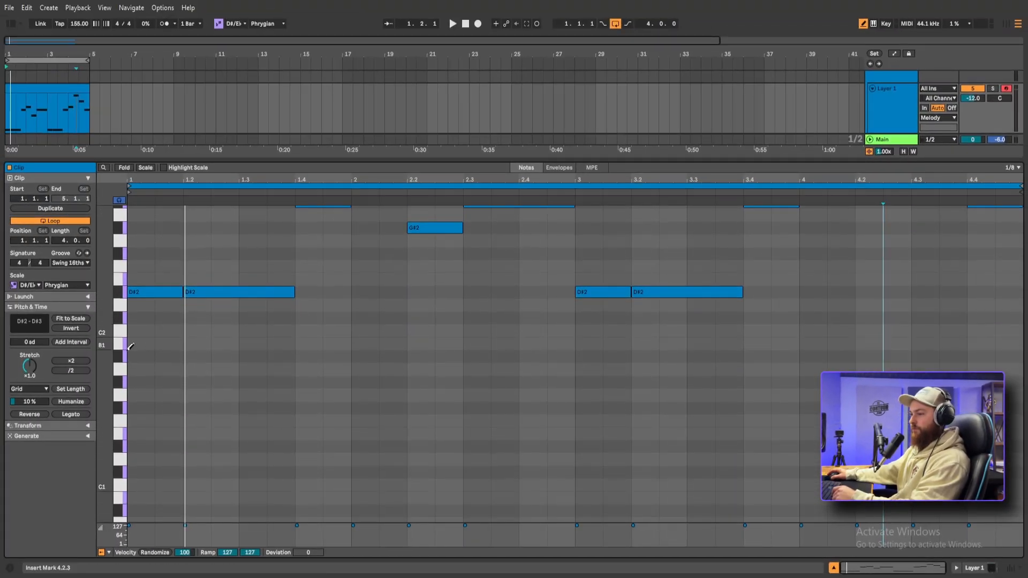
pyautogui.press('space')
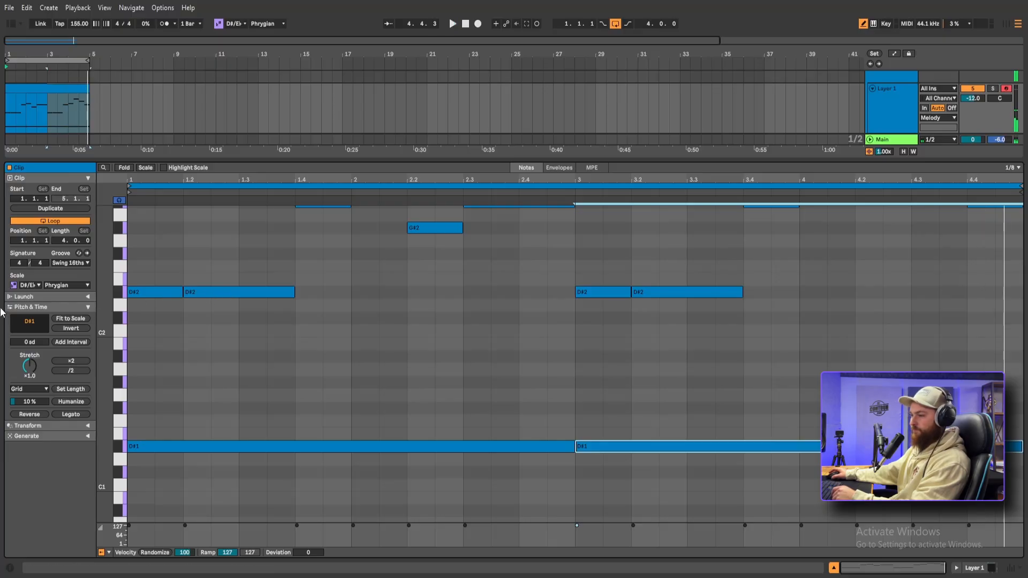
pyautogui.scroll(-1, 216, 365)
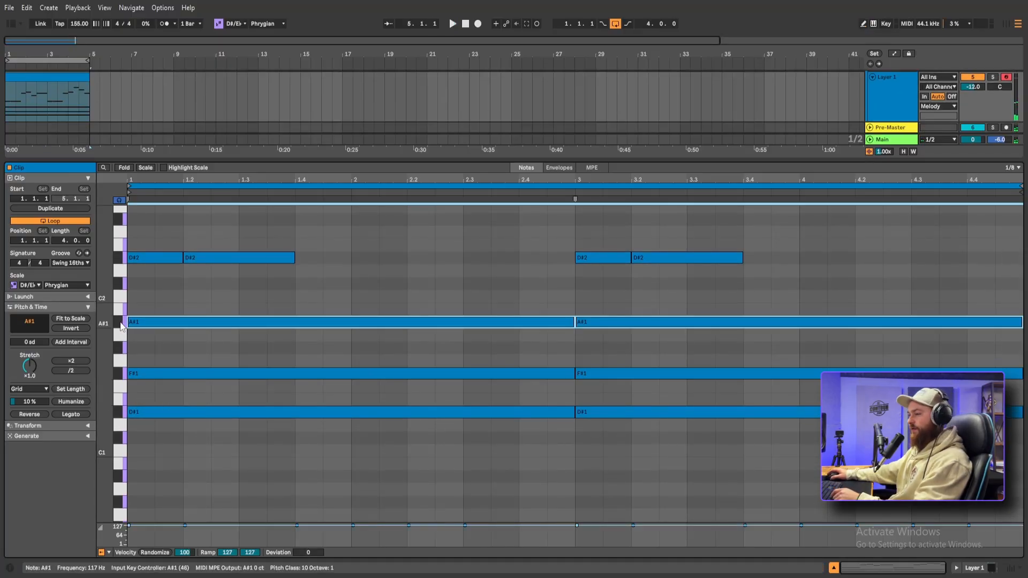
# Copy both sustained A#1 notes down an octave to A#0 and audition the chord
pyautogui.click(121, 324)
pyautogui.moveTo(252, 302); pyautogui.dragTo(689, 337)
pyautogui.moveTo(428, 322); pyautogui.dragTo(419, 477)
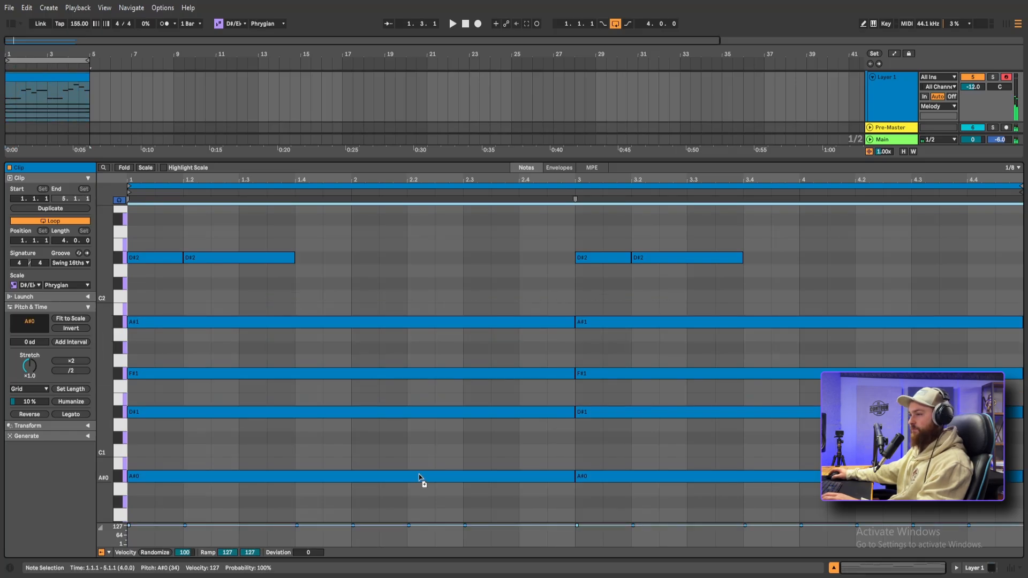
pyautogui.press('space')
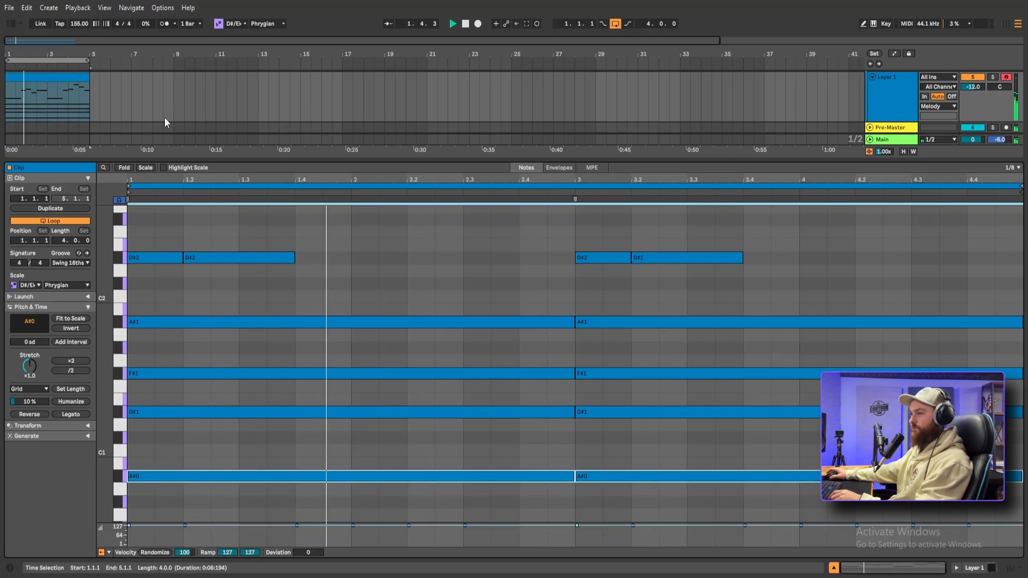
pyautogui.press('space')
# Transpose all notes in the clip up one octave and listen to the loop
pyautogui.scroll(-2, 162, 99)
pyautogui.click(150, 500)
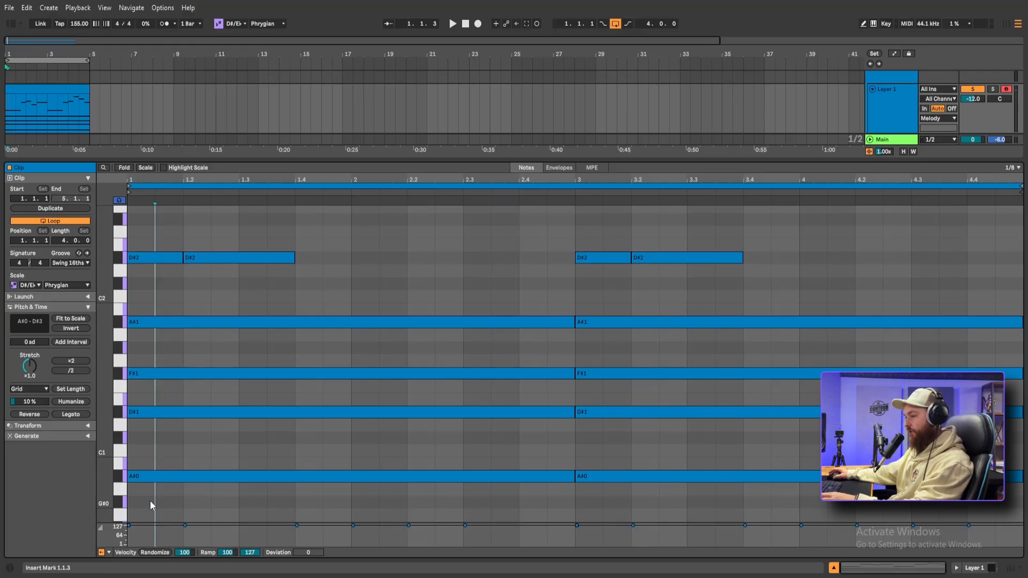
pyautogui.hotkey('ctrl', 'a')
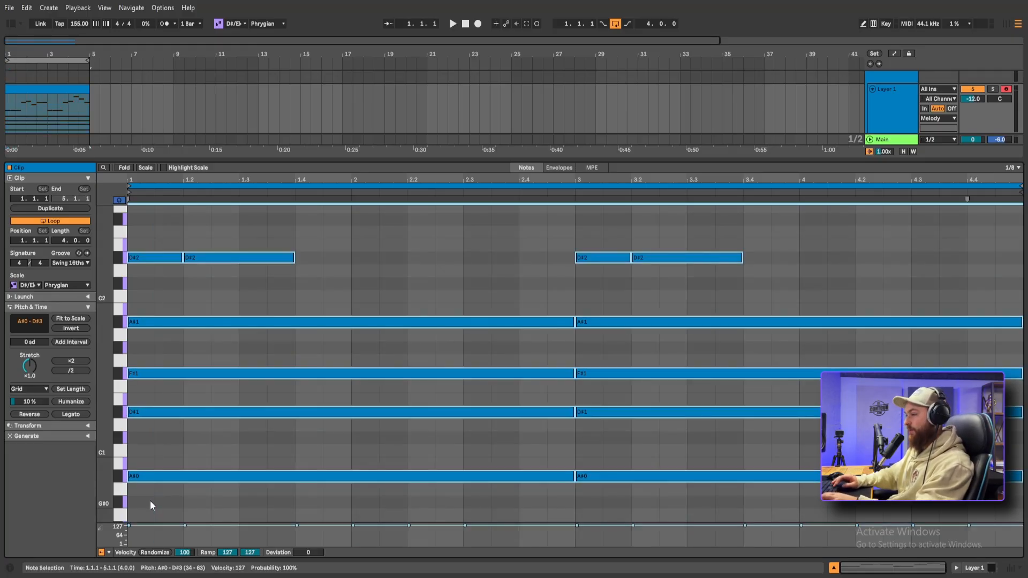
pyautogui.hotkey('shift', 'Up')
pyautogui.press('space')
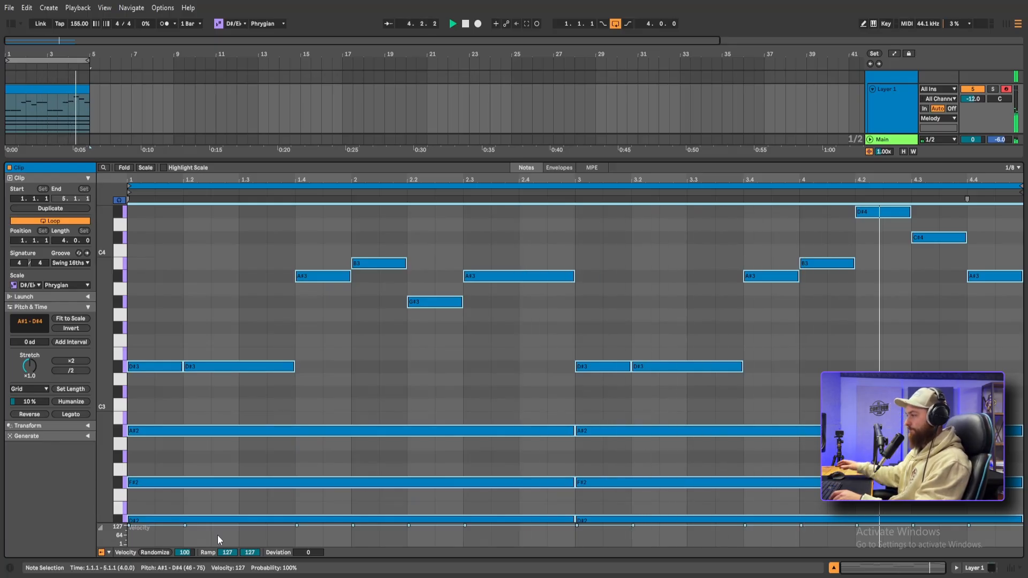
pyautogui.press('space')
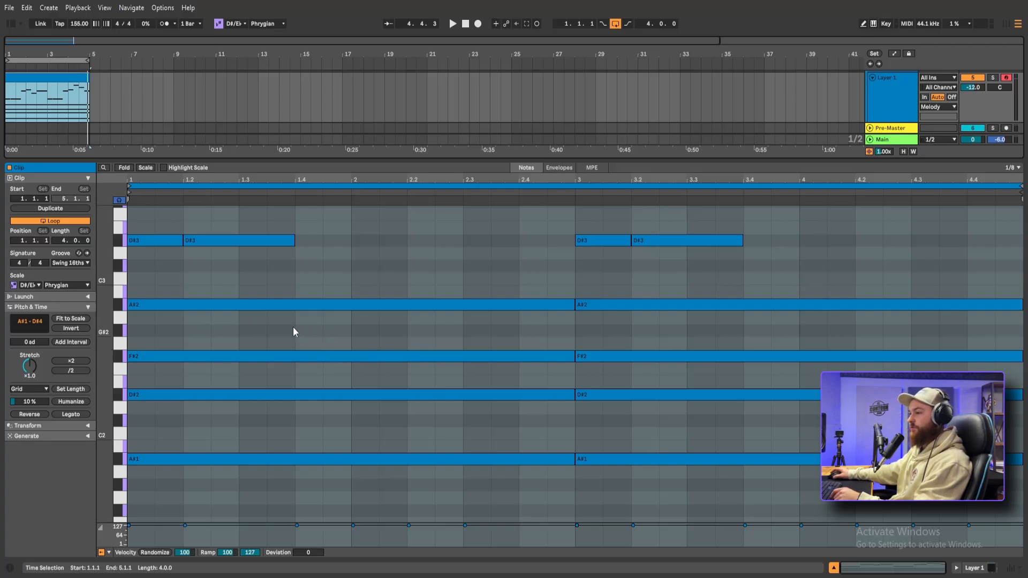
# Vary the chords with a B2 note at 2.1.1, a repeated A#2 at 2.3.1, a G#2 at 4.1.1 and an F2 at 4.3.1
pyautogui.moveTo(355, 292); pyautogui.dragTo(460, 298)
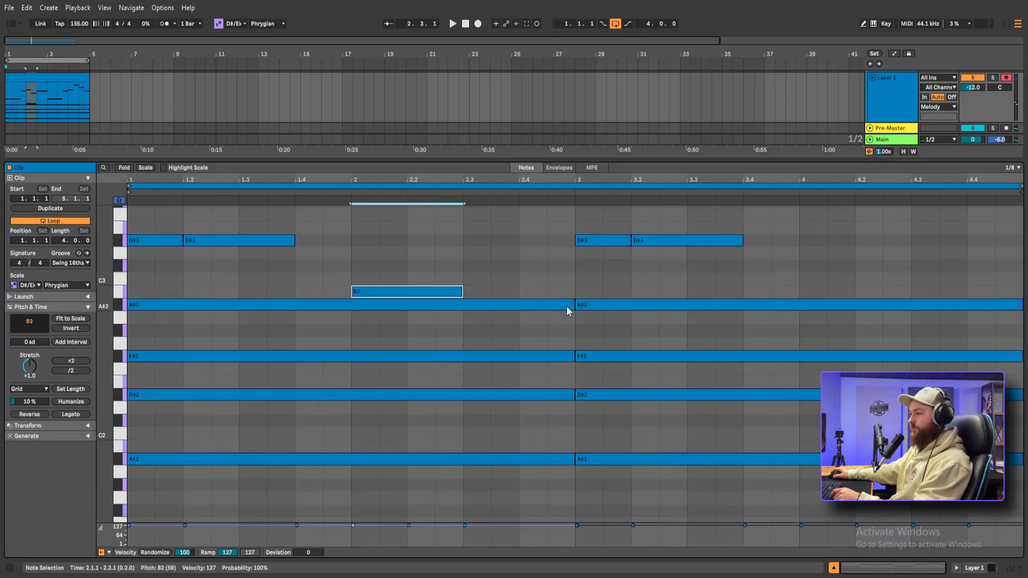
pyautogui.moveTo(572, 303)
pyautogui.mouseDown()
pyautogui.moveTo(475, 305)
pyautogui.moveTo(572, 304)
pyautogui.mouseUp()
pyautogui.click(477, 305)
pyautogui.press('space')
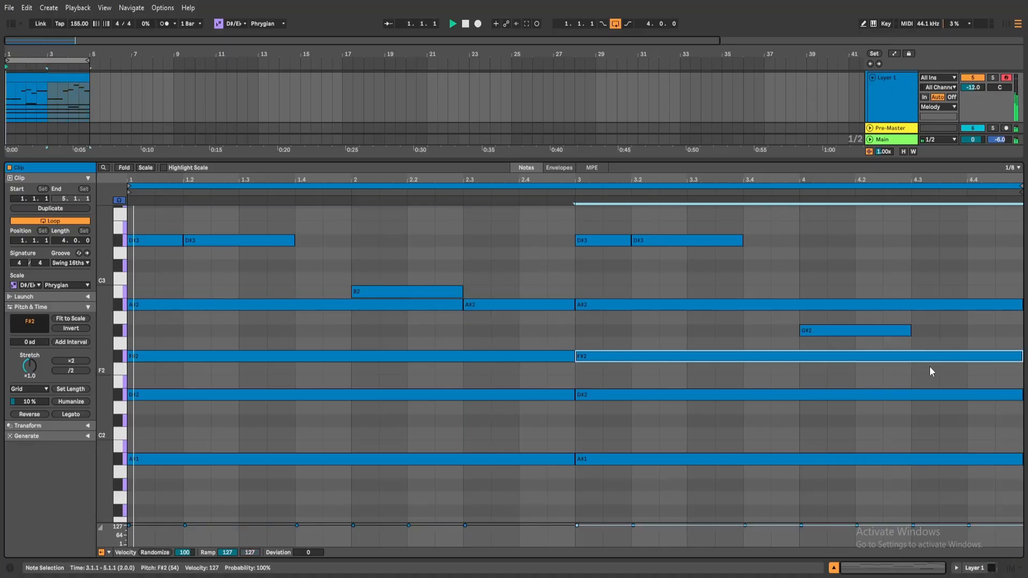
pyautogui.click(933, 369)
pyautogui.moveTo(937, 369); pyautogui.dragTo(1021, 369)
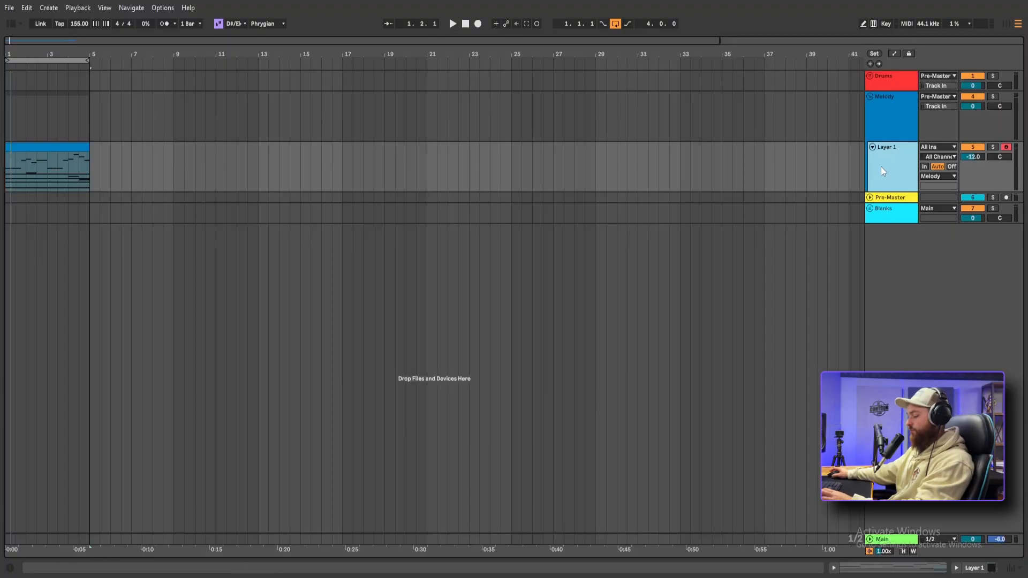
# Duplicate the Layer 1 track and reduce the copy to a sparse single-note melody, with its D#4 note extended to 4.4.1
pyautogui.hotkey('ctrl', 'd')
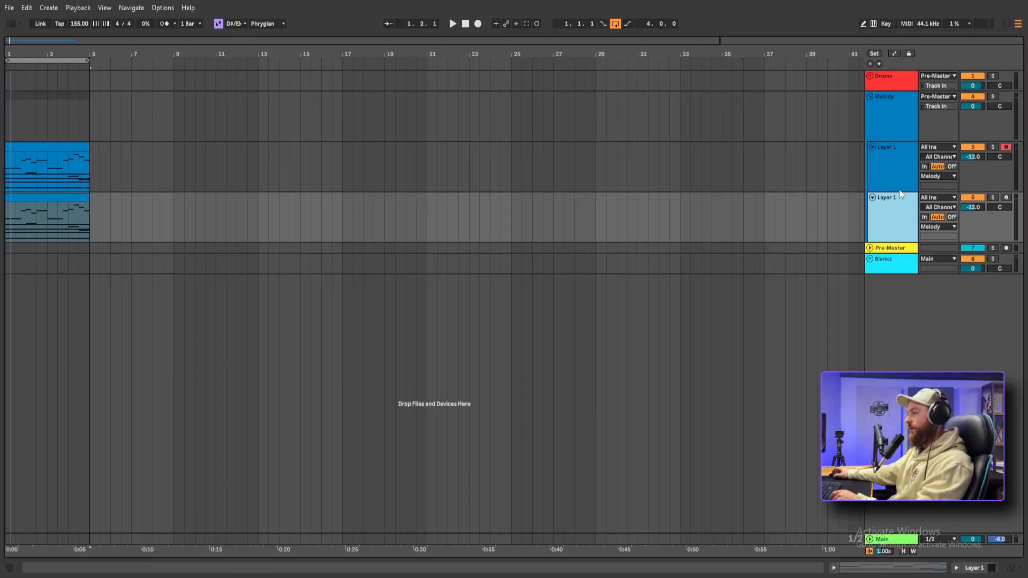
pyautogui.doubleClick(894, 197)
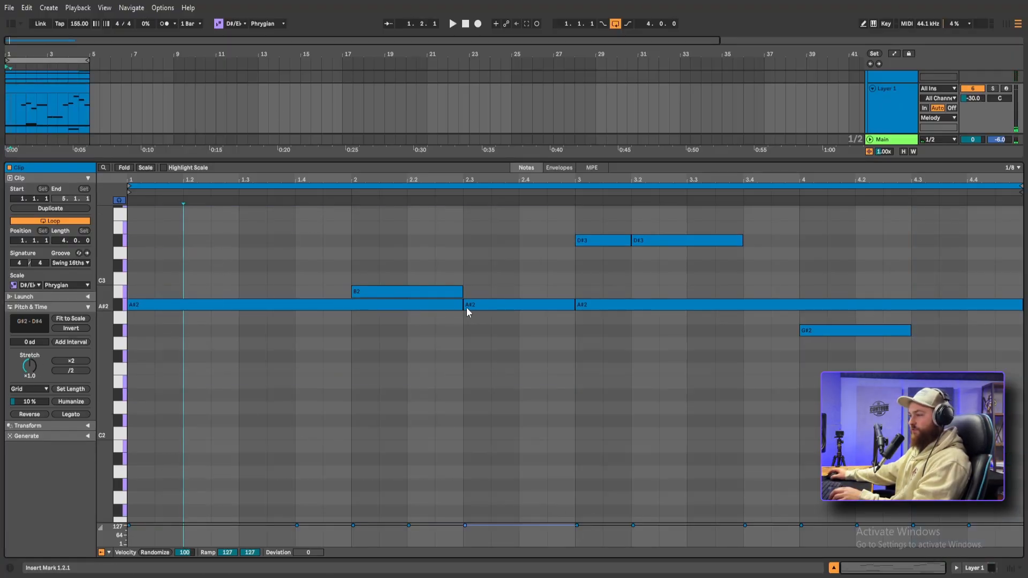
pyautogui.click(461, 305)
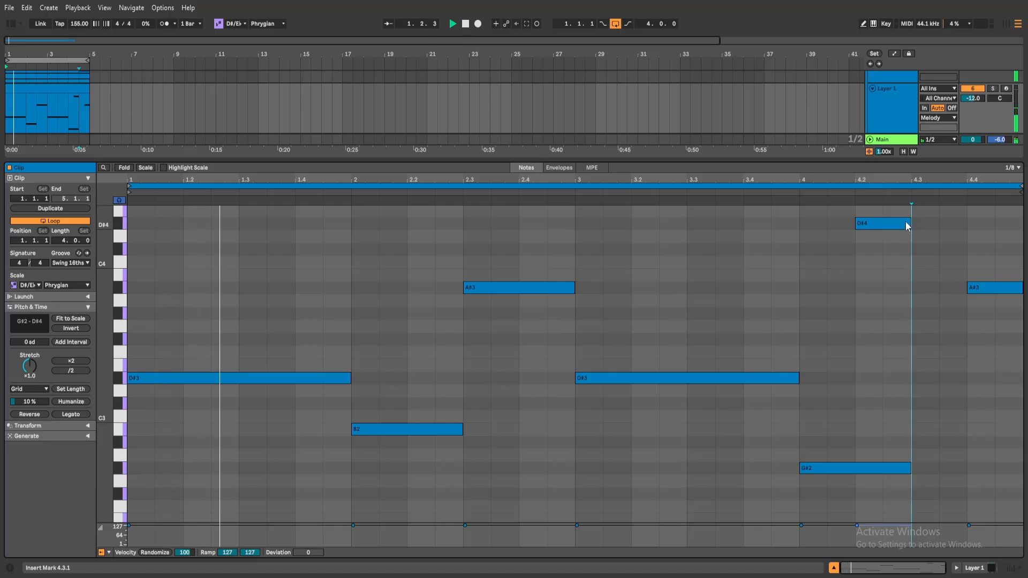
pyautogui.moveTo(908, 225); pyautogui.dragTo(964, 227)
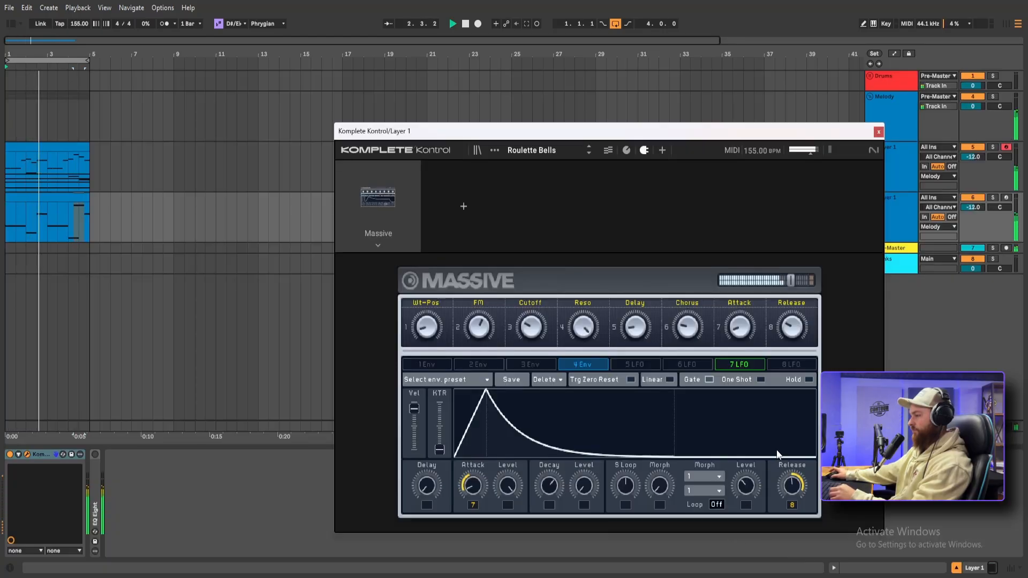
# Close the Komplete Kontrol instrument and transpose all notes in the second layer's clip up one octave
pyautogui.click(878, 133)
pyautogui.doubleClick(43, 199)
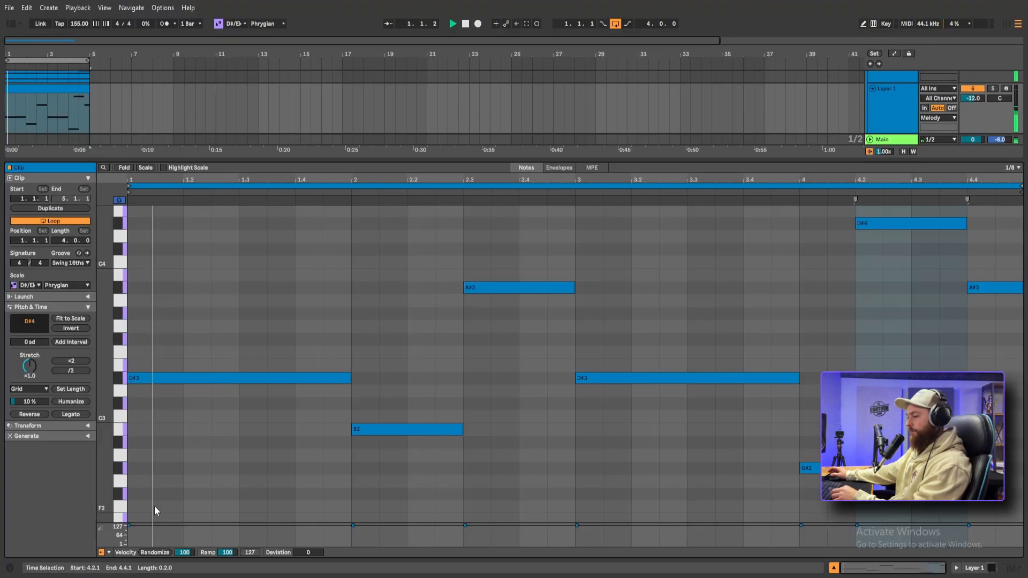
pyautogui.hotkey('ctrl', 'a')
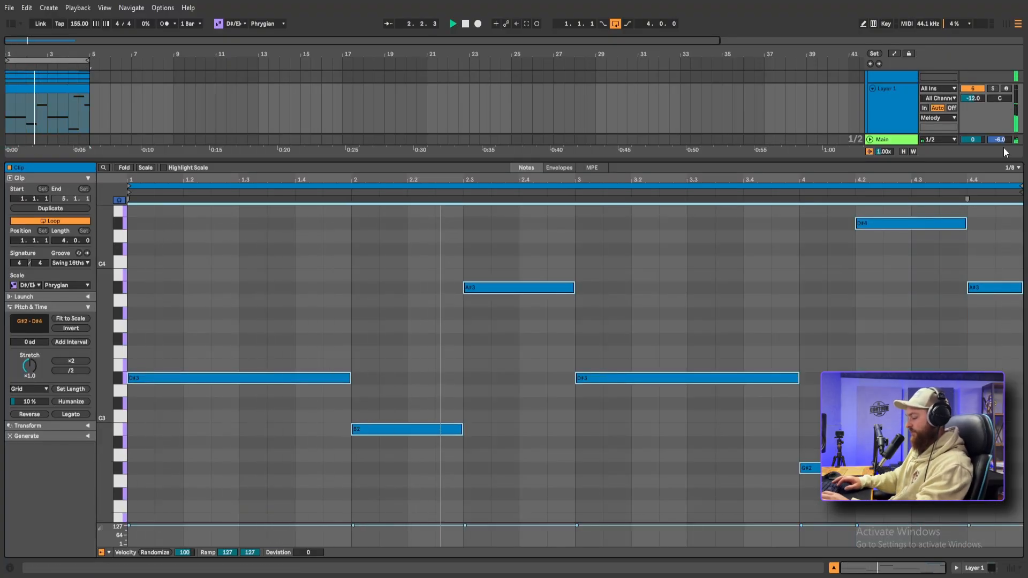
pyautogui.hotkey('shift', 'Up')
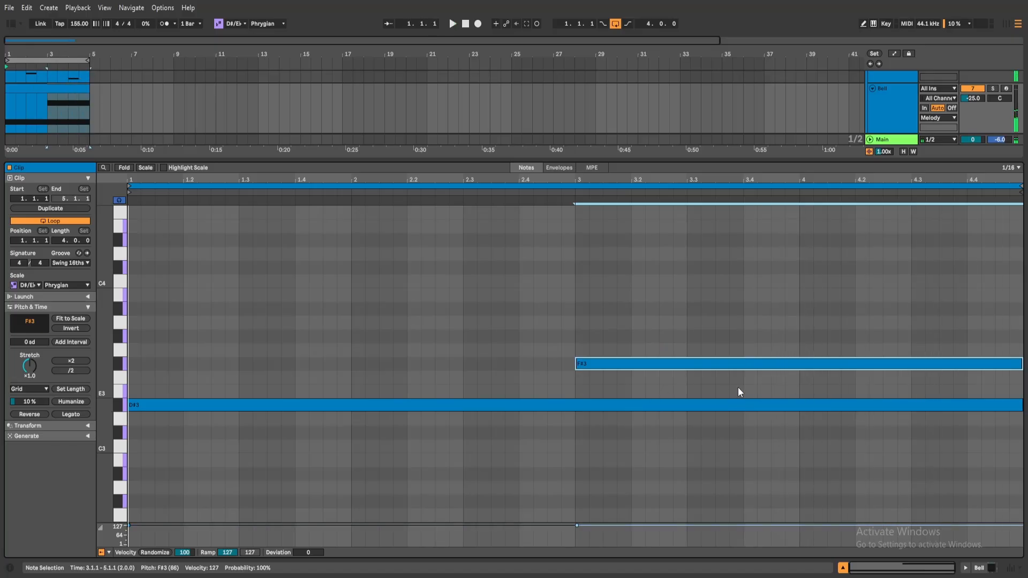
# Lower the Strings notes an octave to D#2 and F#2, and add a sustained four-bar D#3 above them
pyautogui.moveTo(154, 434); pyautogui.dragTo(875, 336)
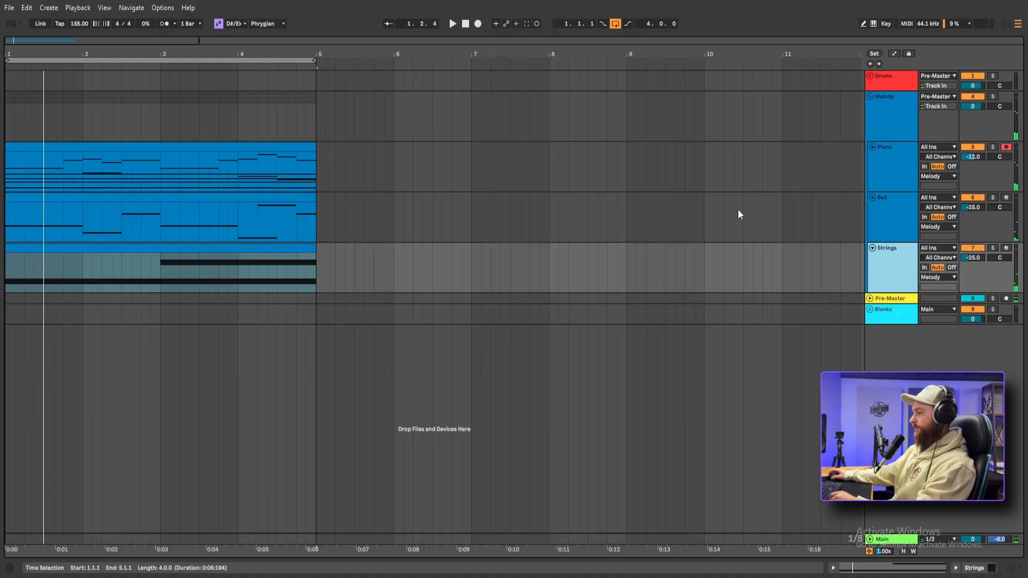
pyautogui.hotkey('shift', 'Tab')
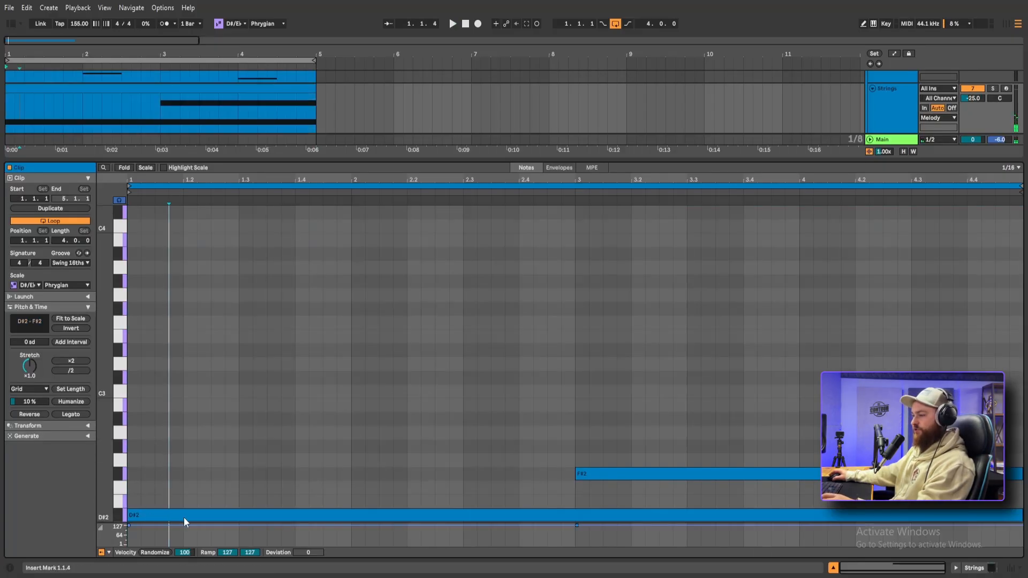
pyautogui.press('space')
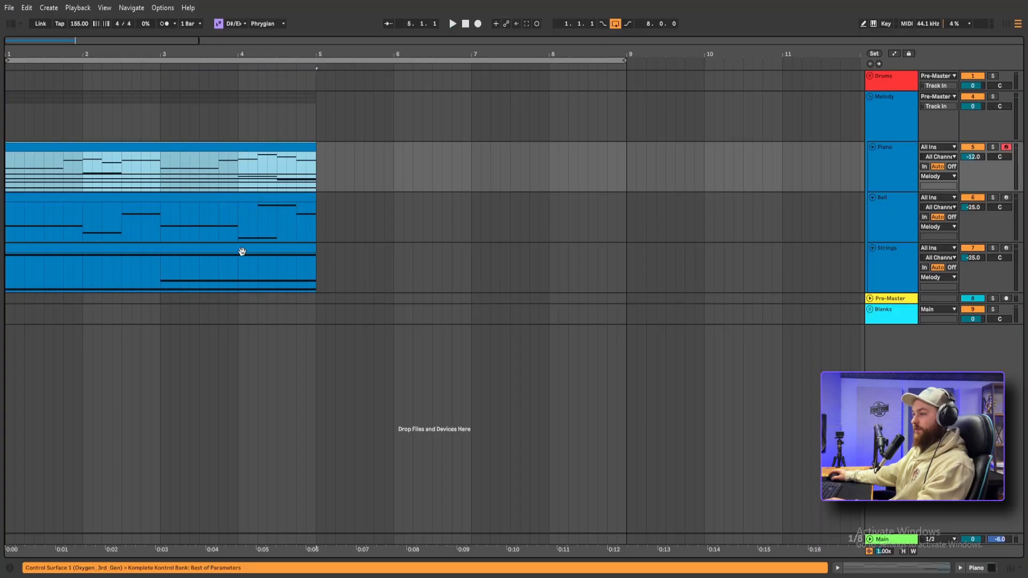
# Duplicate the four-bar Piano, Bell and Strings clips into bars 5 to 8
pyautogui.keyDown('shift'); pyautogui.click(243, 247); pyautogui.keyUp('shift')
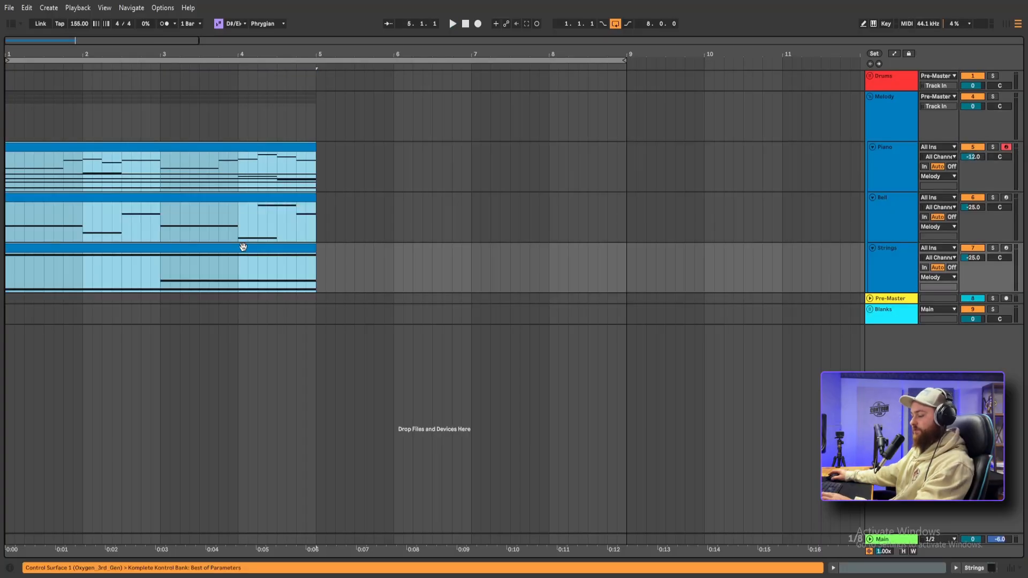
pyautogui.hotkey('ctrl', 'd')
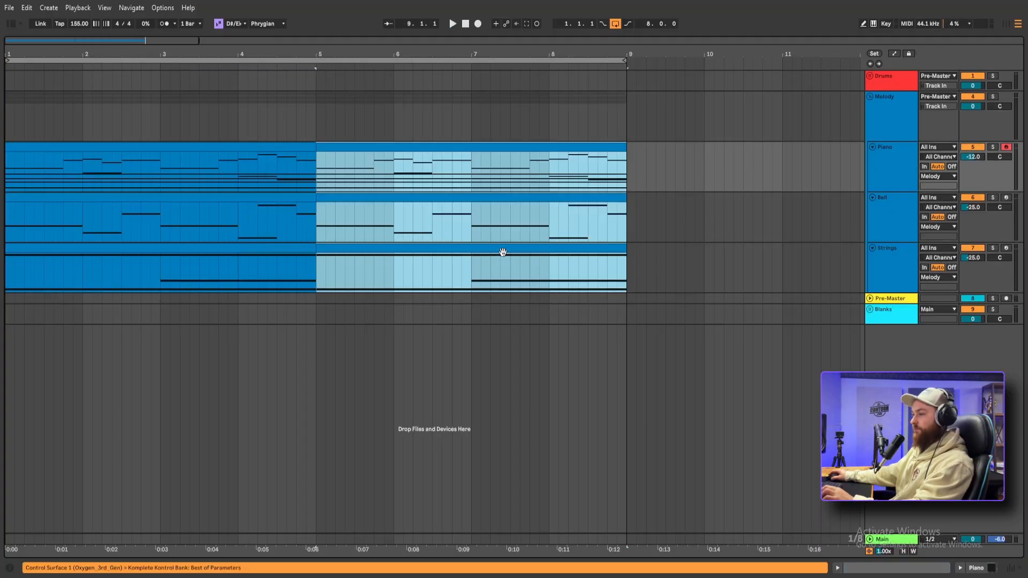
# Delete the F#2 note from the first Strings clip and play back the eight-bar arrangement
pyautogui.doubleClick(308, 249)
pyautogui.moveTo(576, 473); pyautogui.dragTo(128, 473)
pyautogui.hotkey('ctrl', 'z')
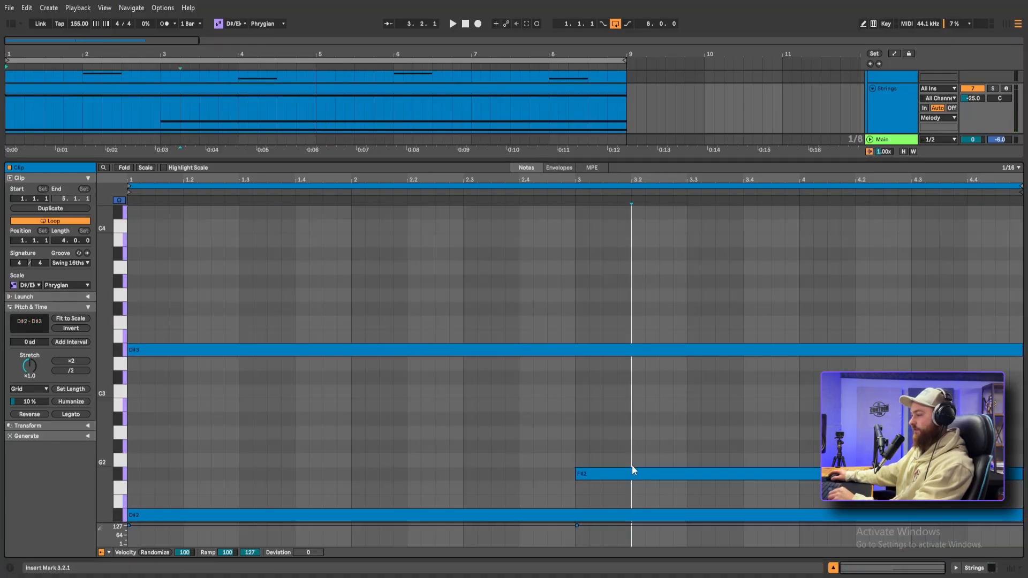
pyautogui.click(631, 471)
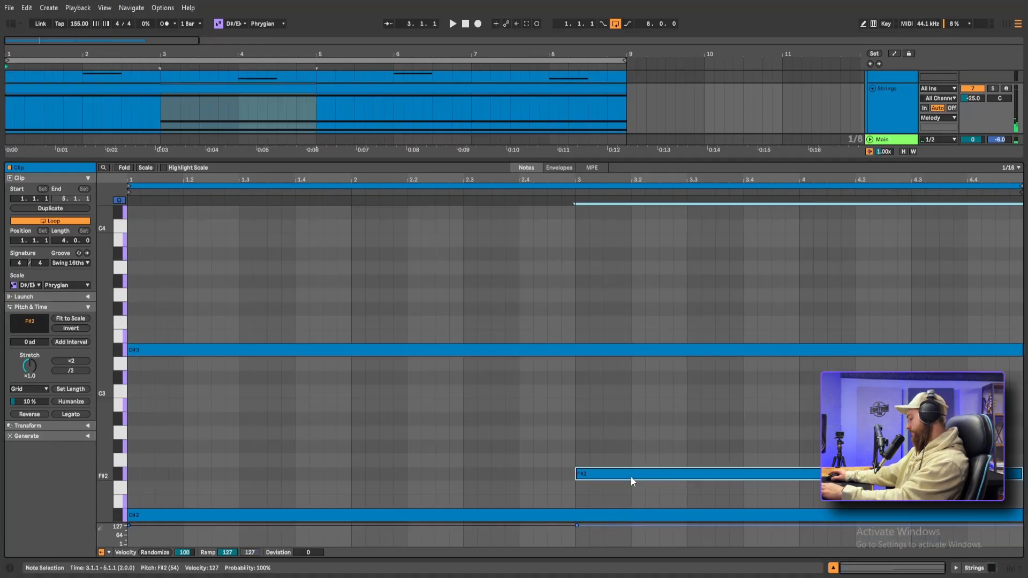
pyautogui.press('Delete')
pyautogui.press('space')
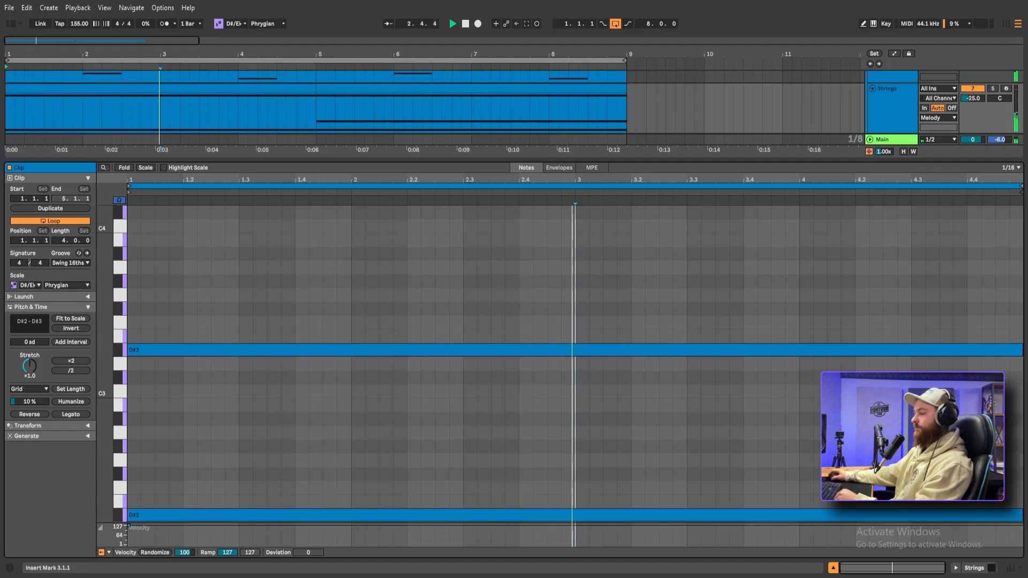
pyautogui.hotkey('ctrl', 'alt', 'l')
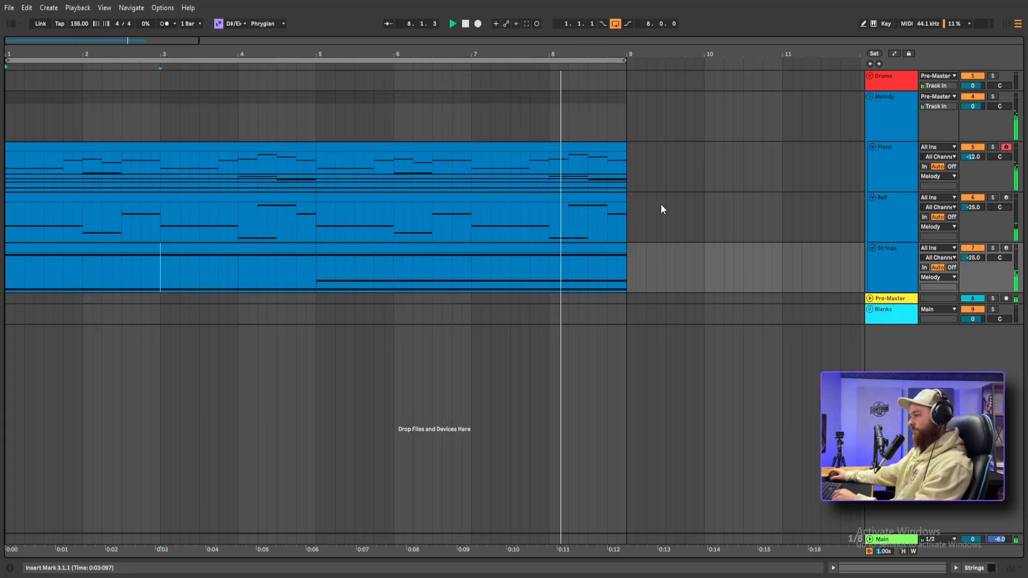
# Duplicate the Strings track to create another melody layer
pyautogui.click(874, 250)
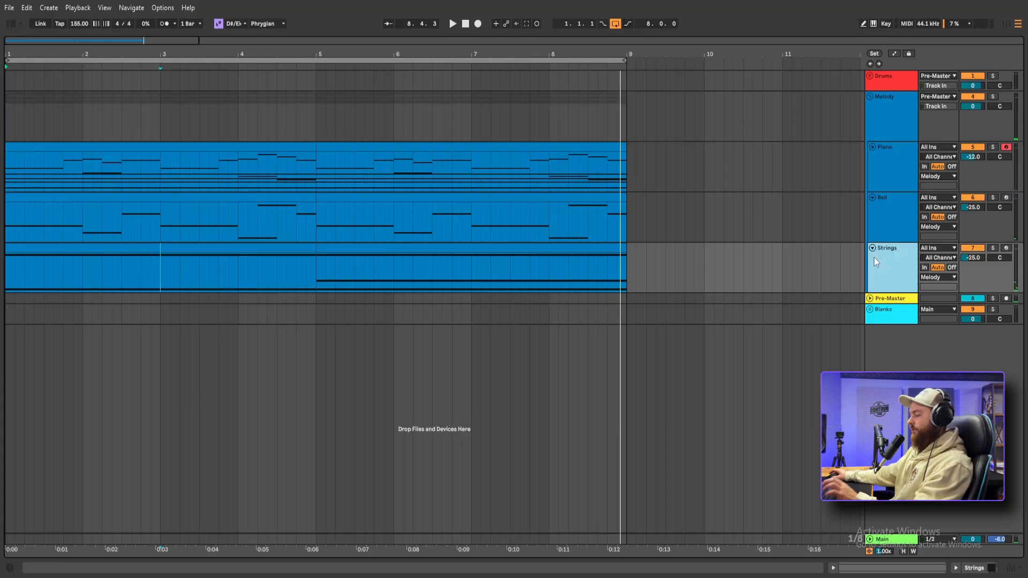
pyautogui.hotkey('ctrl', 'd')
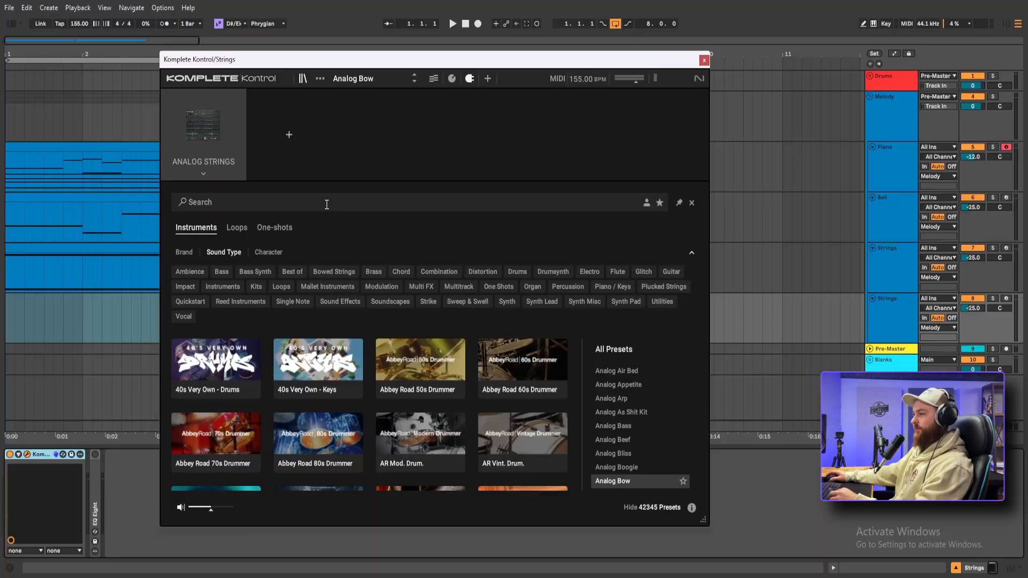
# Find a pluck sound for the duplicated Strings track and write a repeating pattern of short notes starting from A#3
pyautogui.click(327, 202)
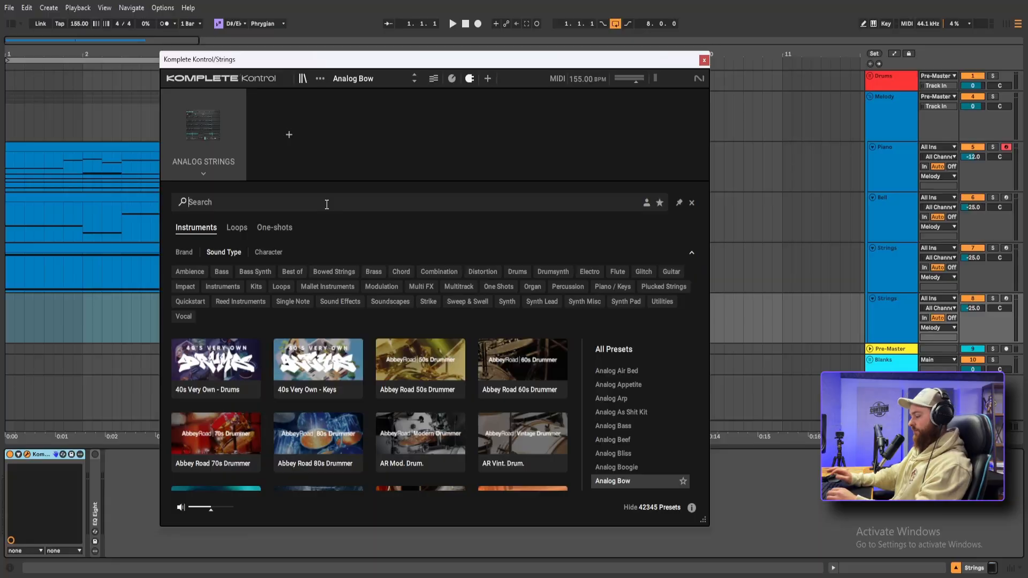
pyautogui.write('p')
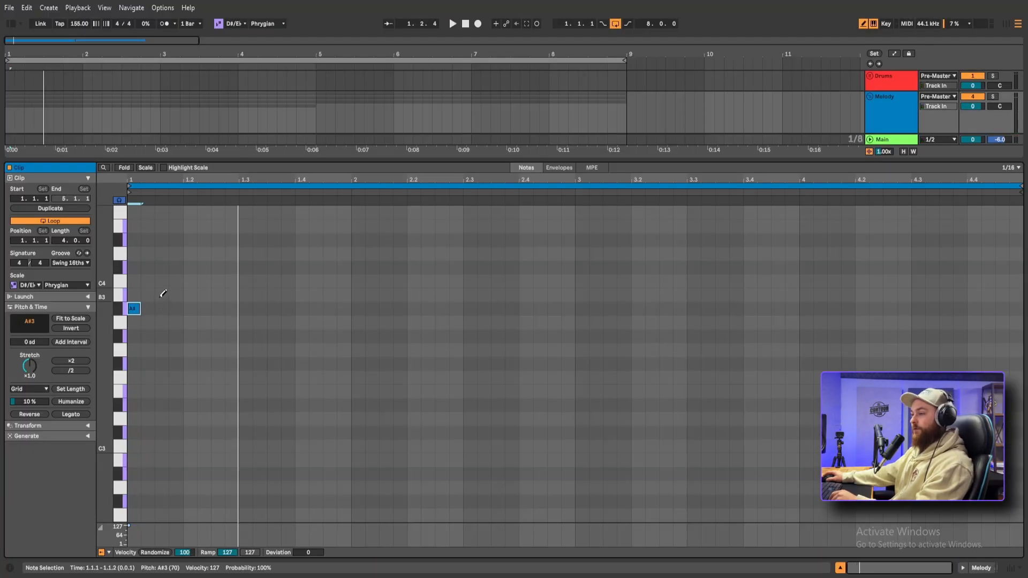
pyautogui.click(164, 293)
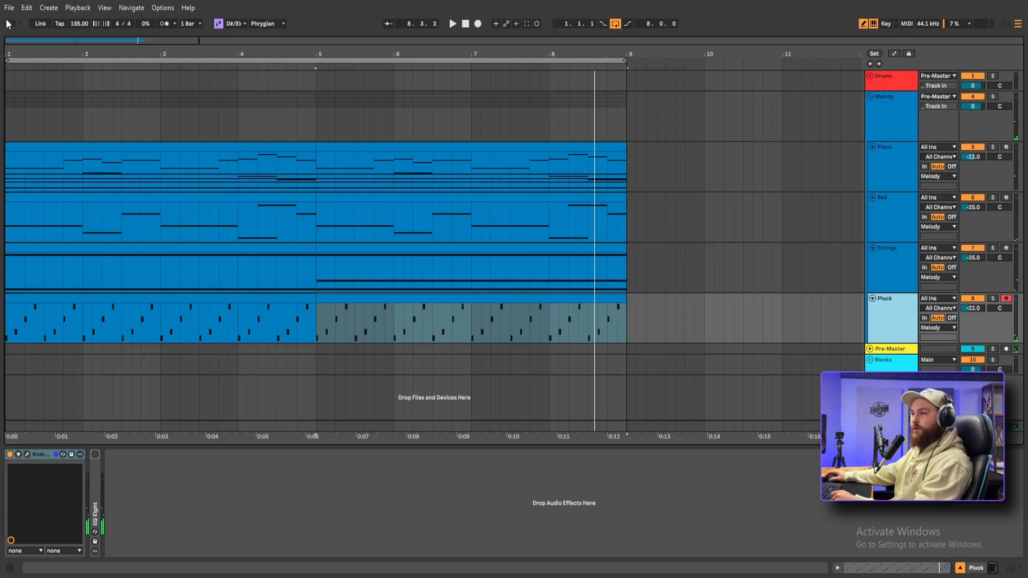
# Add the Auto Pan-Tremolo audio effect to the Pluck track
pyautogui.click(9, 23)
pyautogui.click(36, 143)
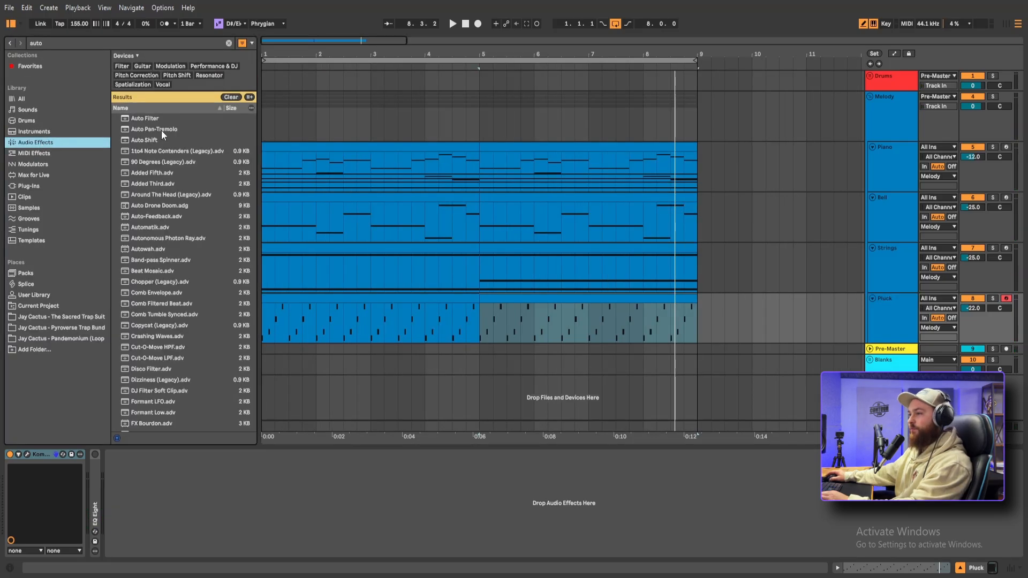
pyautogui.moveTo(161, 130); pyautogui.dragTo(451, 298)
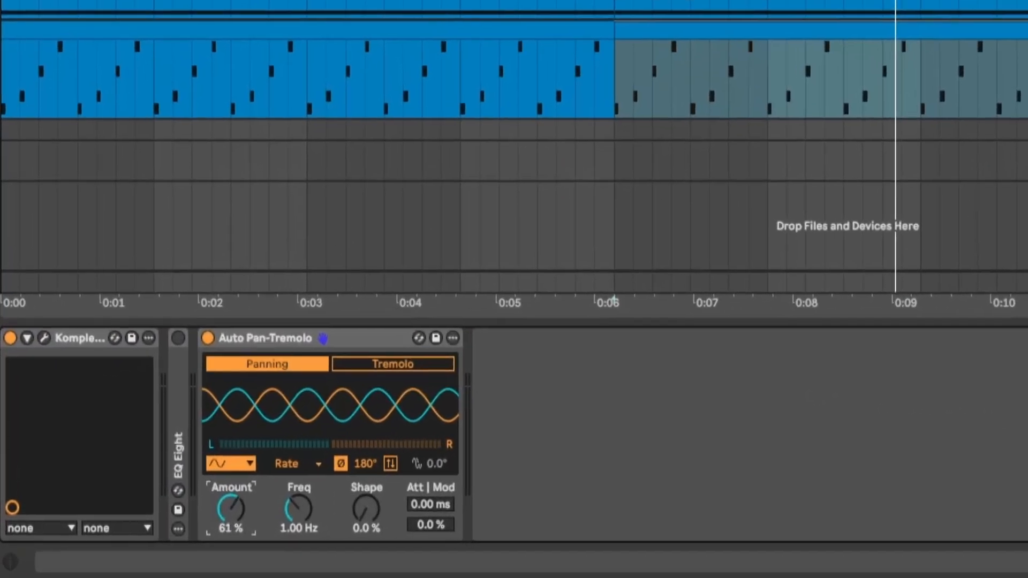
# Set the Pluck track's auto-pan to 57 % amount, 0.50 Hz frequency, 18 % shape and 155° phase
pyautogui.moveTo(231, 509); pyautogui.dragTo(230, 512)
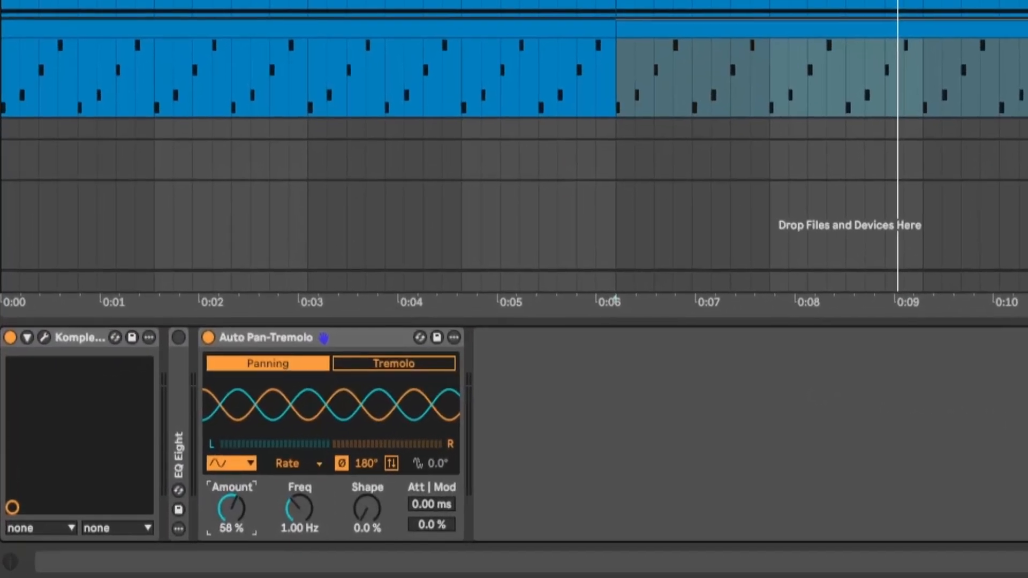
pyautogui.click(249, 464)
pyautogui.click(249, 464)
pyautogui.moveTo(378, 515); pyautogui.dragTo(377, 506)
pyautogui.moveTo(366, 463); pyautogui.dragTo(366, 478)
pyautogui.moveTo(299, 508); pyautogui.dragTo(299, 525)
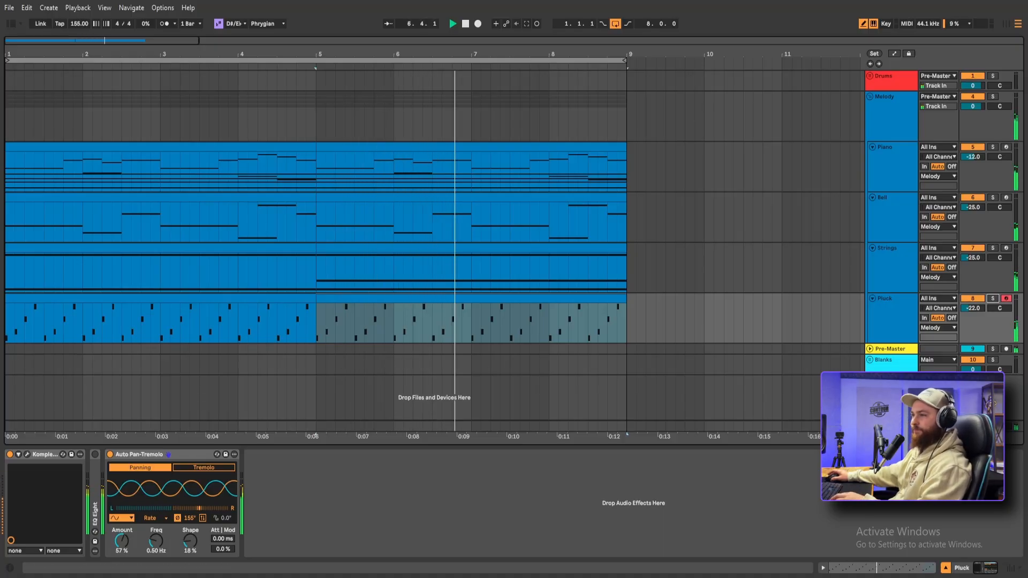
# Add the Raum reverb to the Pluck track in Airy mode and set its mix to 43.0 %
pyautogui.click(11, 23)
pyautogui.click(99, 40)
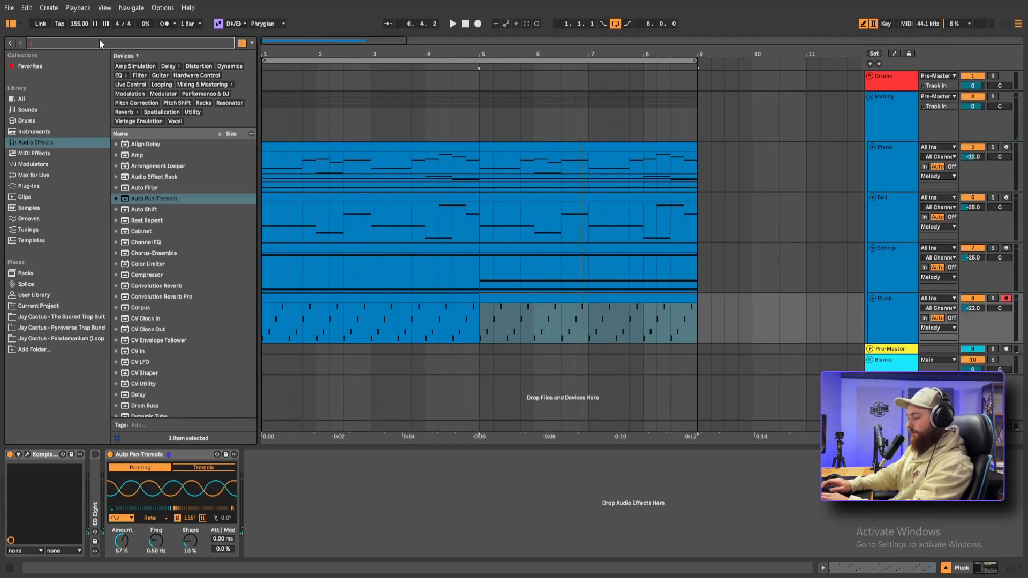
pyautogui.write('raum')
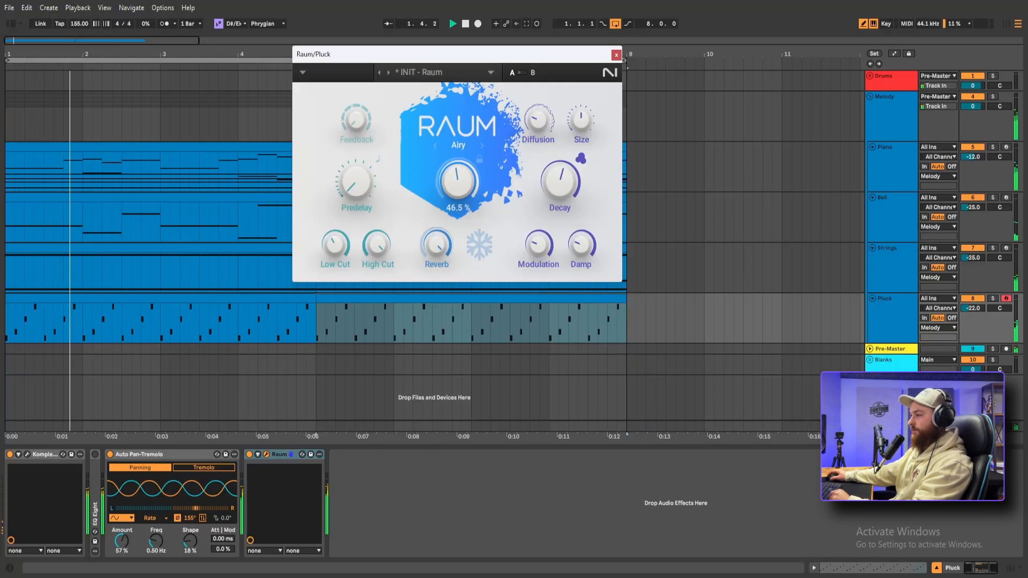
pyautogui.moveTo(458, 182); pyautogui.dragTo(458, 185)
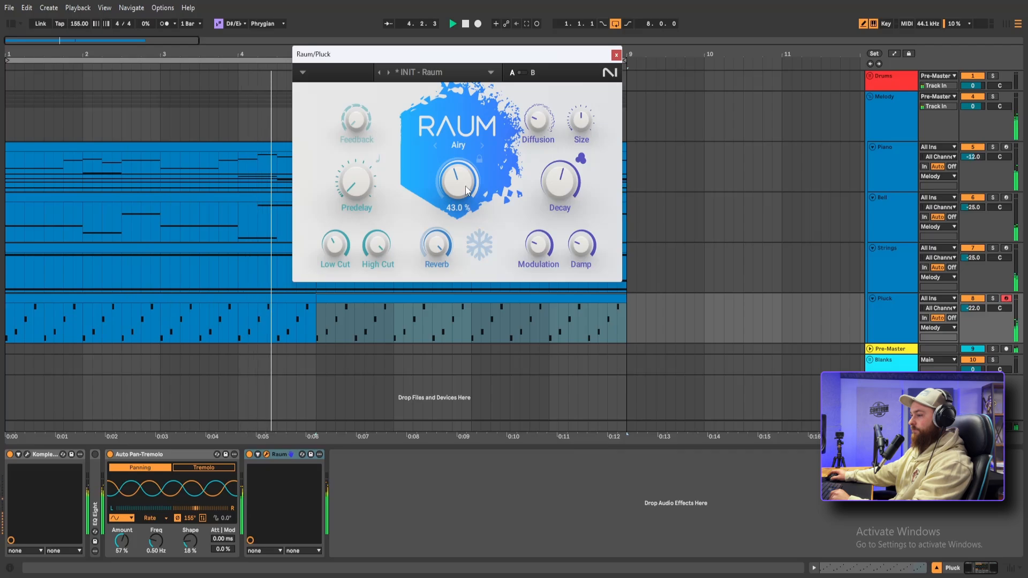
pyautogui.click(616, 55)
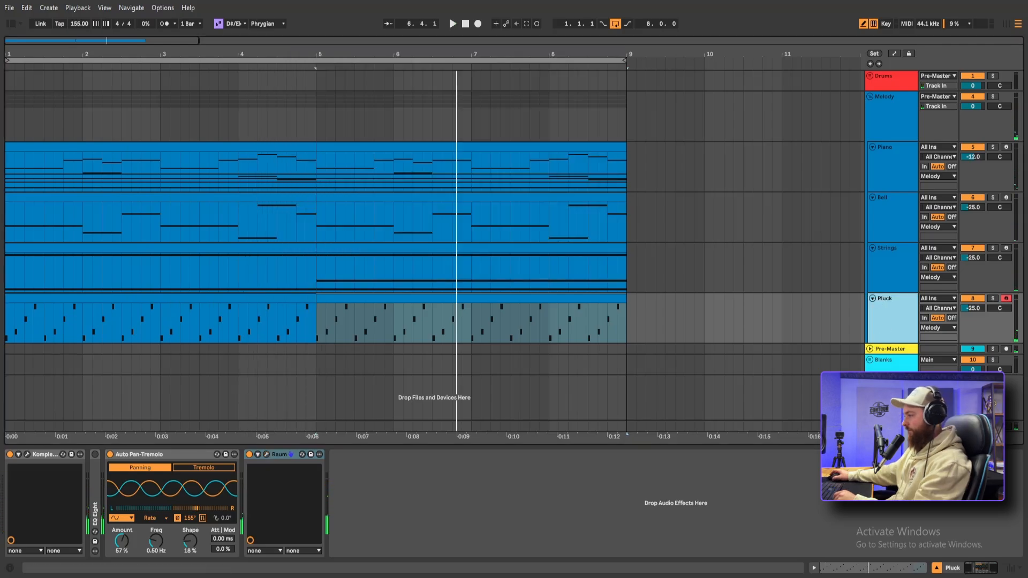
# Add the Jay Cactus - Yard Texture sample at bar 1 on a new audio track
pyautogui.click(12, 26)
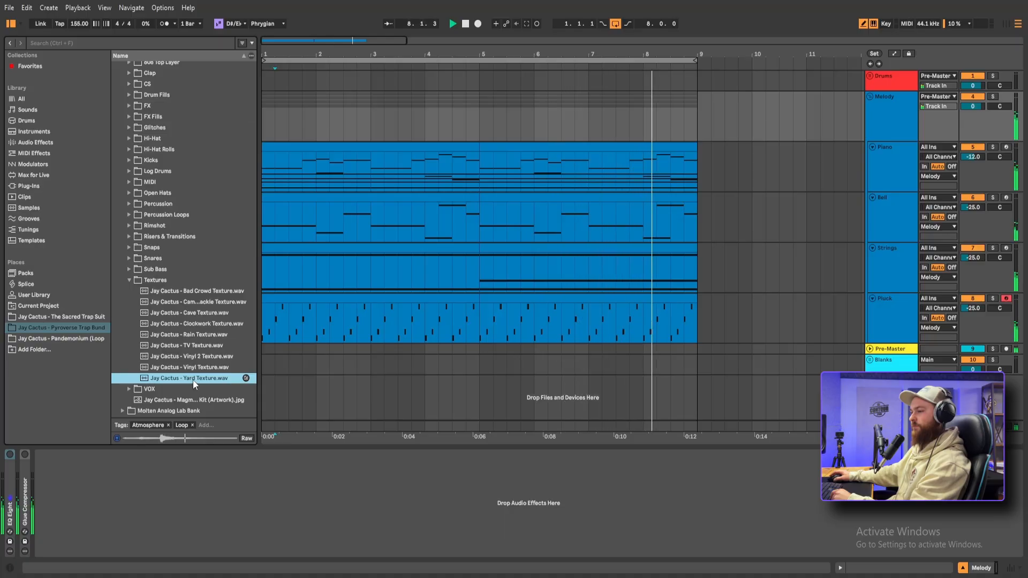
pyautogui.moveTo(193, 380); pyautogui.dragTo(662, 401)
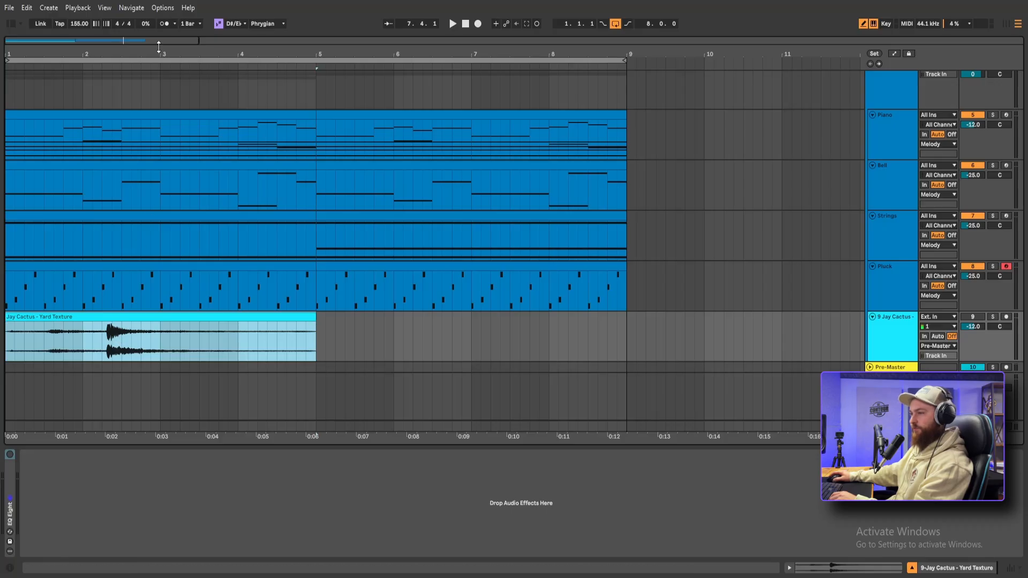
# Audition the loud hit in the Yard Texture clip and split it out from 2.2.2 to 3.1.1
pyautogui.moveTo(143, 55); pyautogui.dragTo(518, 120)
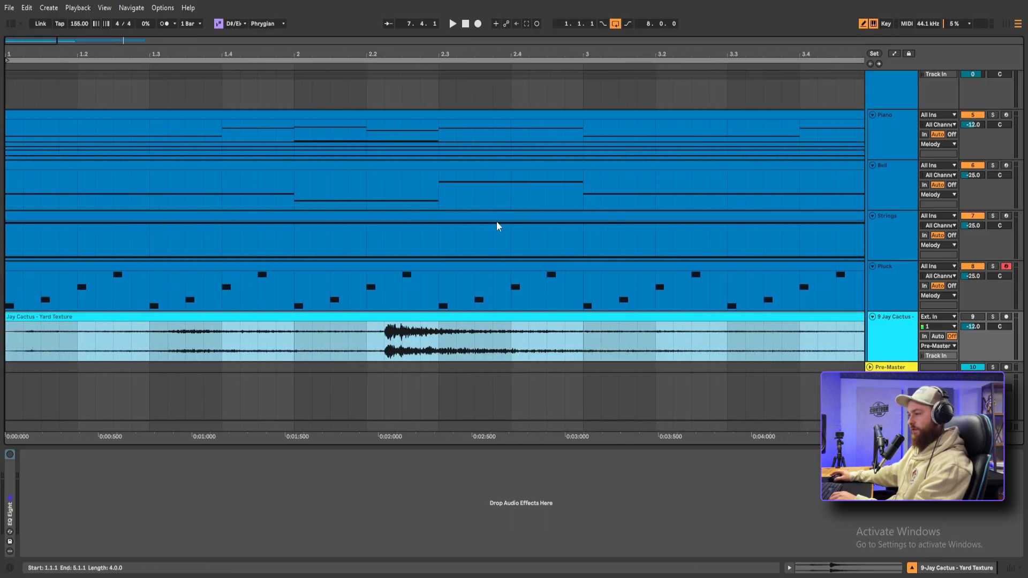
pyautogui.moveTo(384, 342); pyautogui.dragTo(656, 338)
pyautogui.press('space')
pyautogui.press('space')
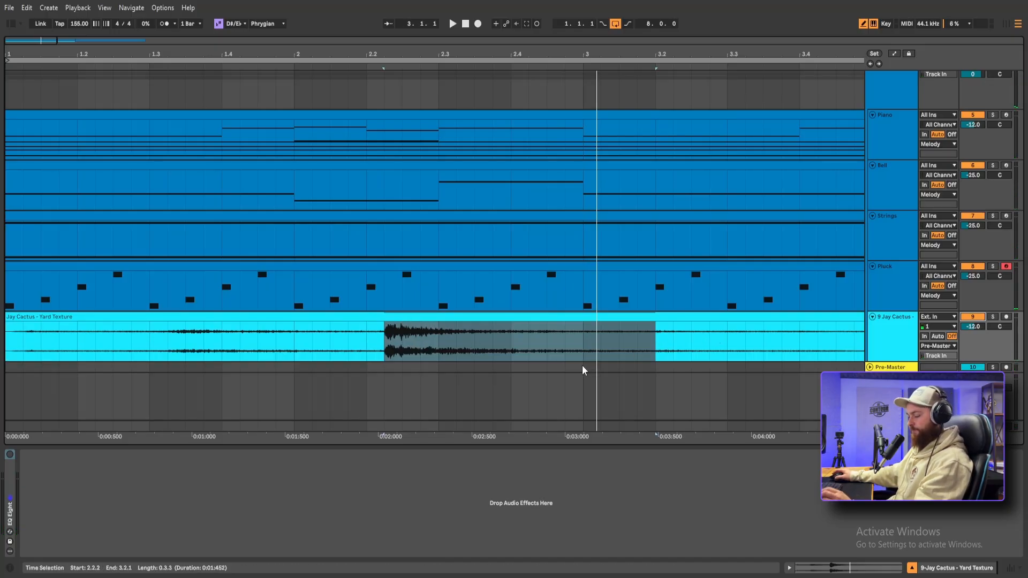
pyautogui.scroll(-3, 538, 342)
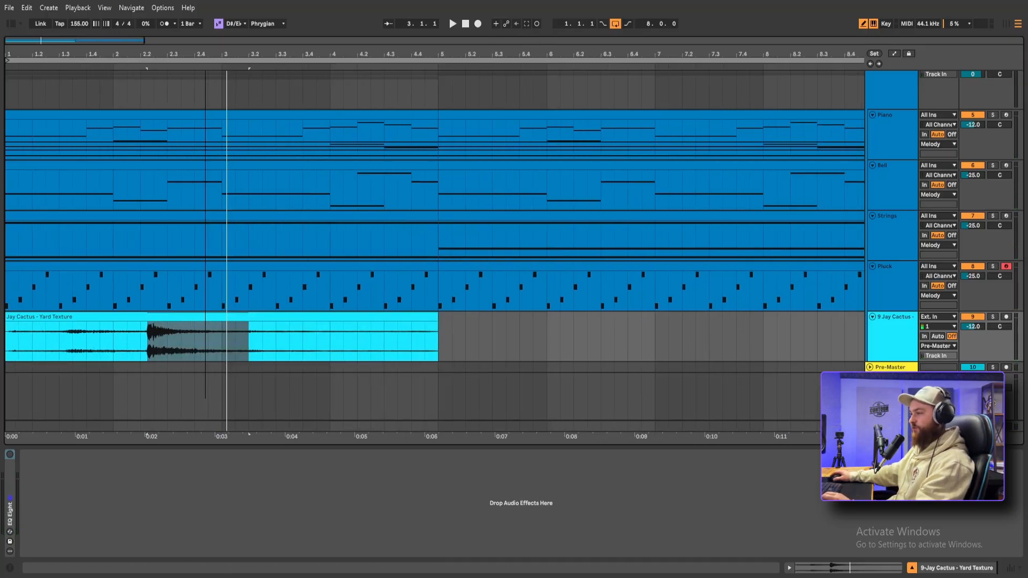
pyautogui.moveTo(205, 54); pyautogui.dragTo(272, 55)
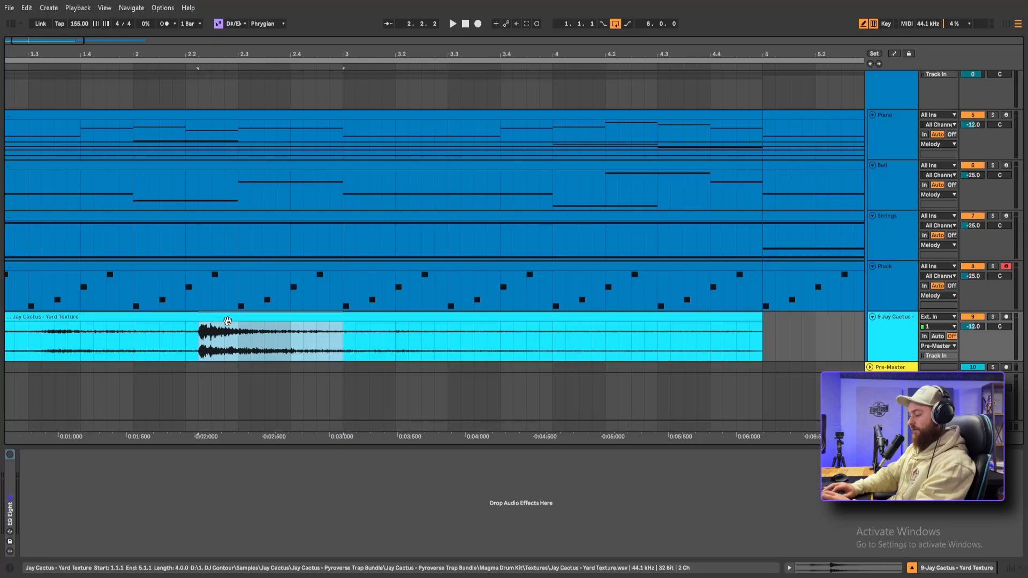
pyautogui.hotkey('ctrl', 'e')
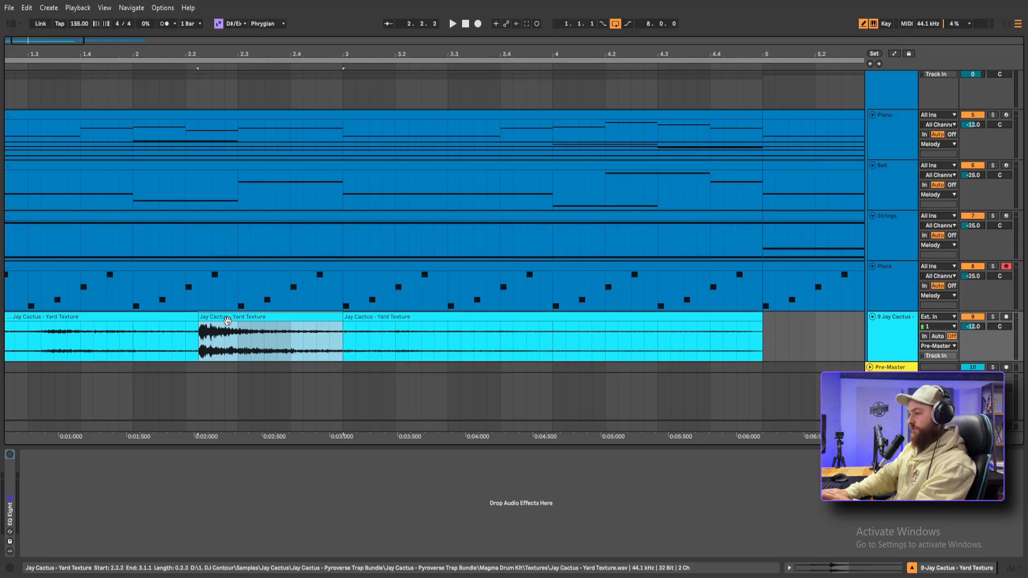
# Lower the gain of the loud Yard Texture slice to -13.3 dB and play it back with the melody
pyautogui.doubleClick(229, 328)
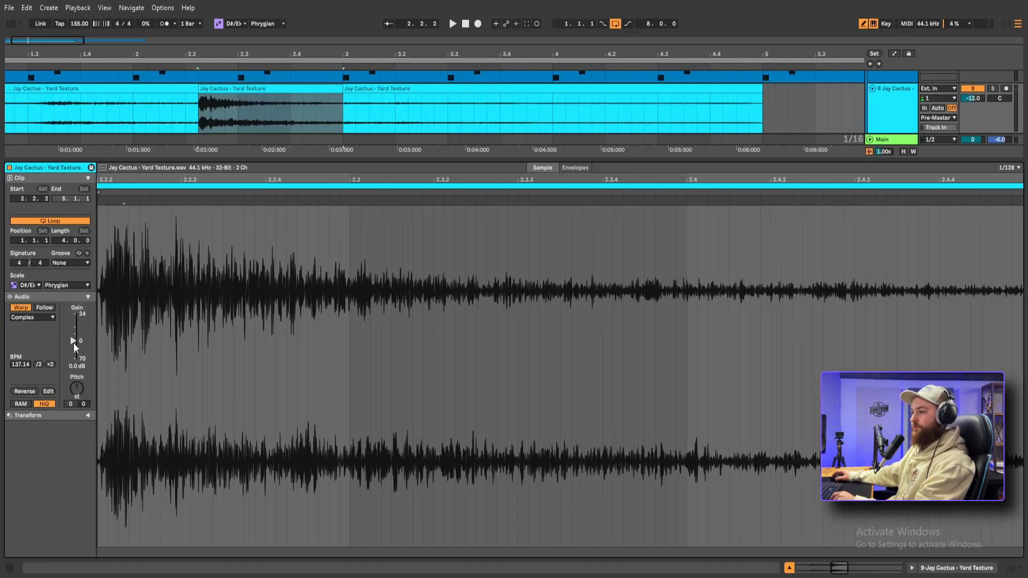
pyautogui.moveTo(73, 341); pyautogui.dragTo(73, 349)
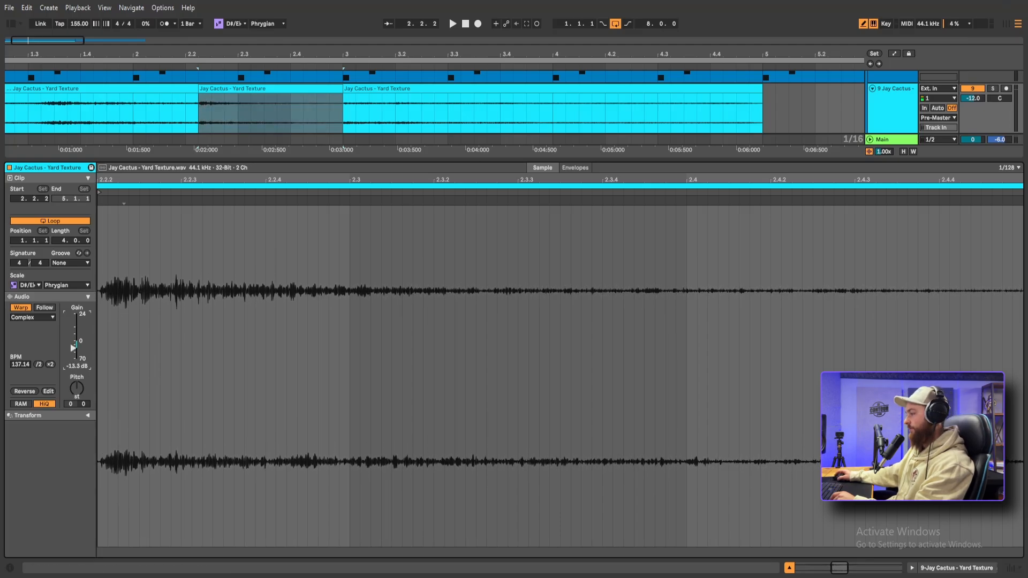
pyautogui.click(788, 568)
pyautogui.press('space')
pyautogui.click(134, 348)
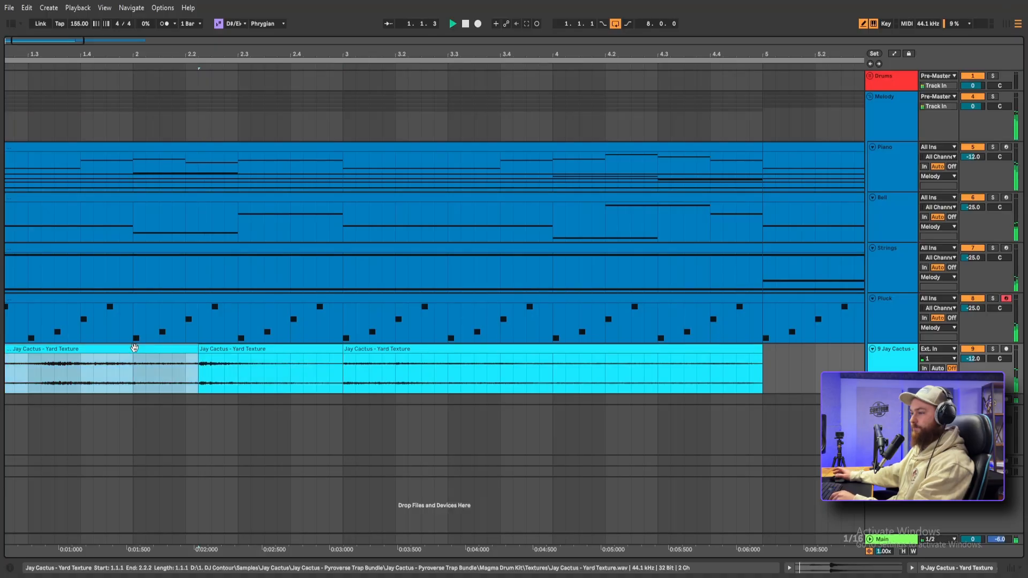
pyautogui.moveTo(220, 51); pyautogui.dragTo(220, 25)
pyautogui.click(198, 364)
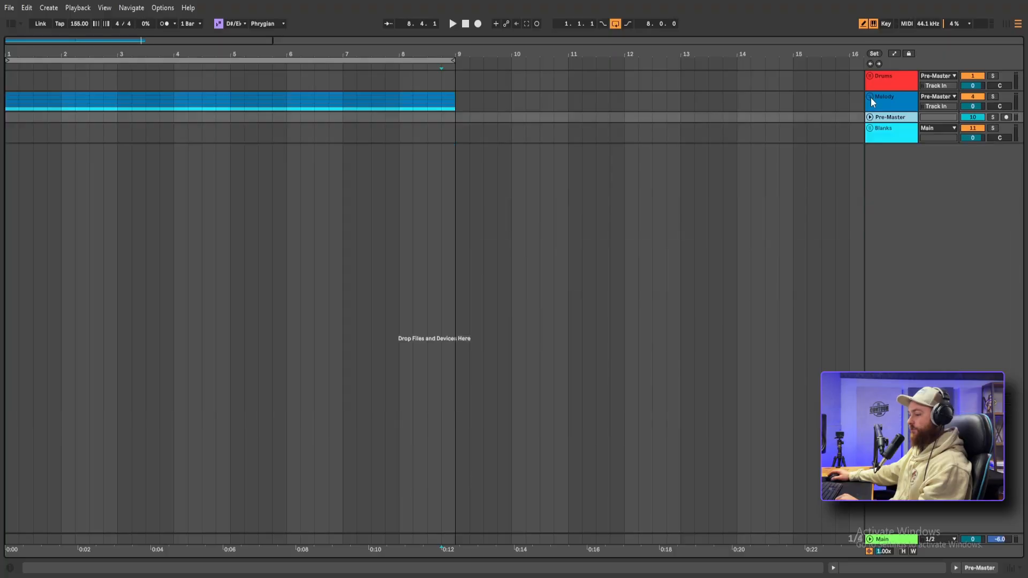
# Duplicate the Melody group and bounce the copy in place to audio
pyautogui.click(903, 101)
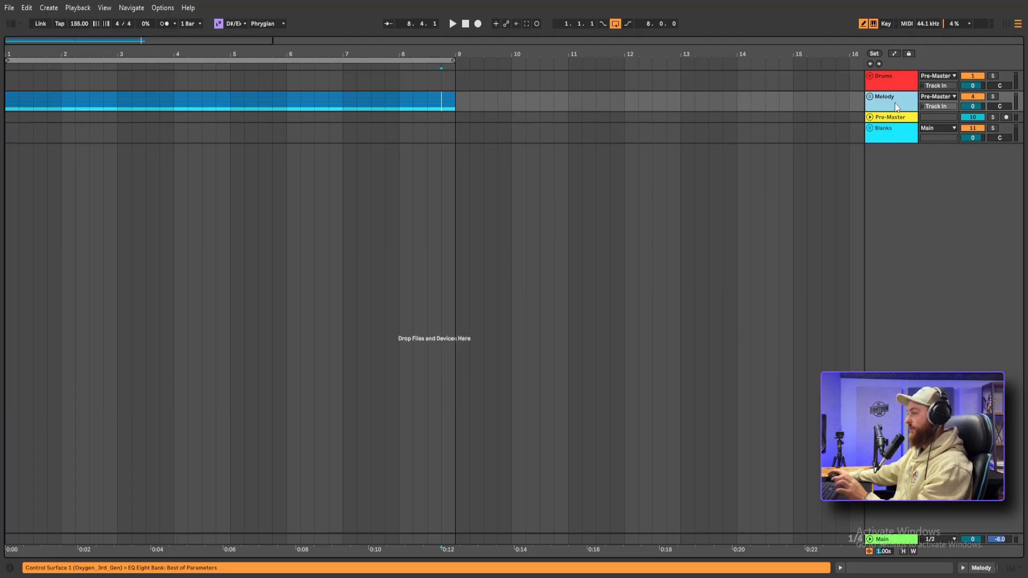
pyautogui.hotkey('ctrl', 'd')
pyautogui.rightClick(895, 118)
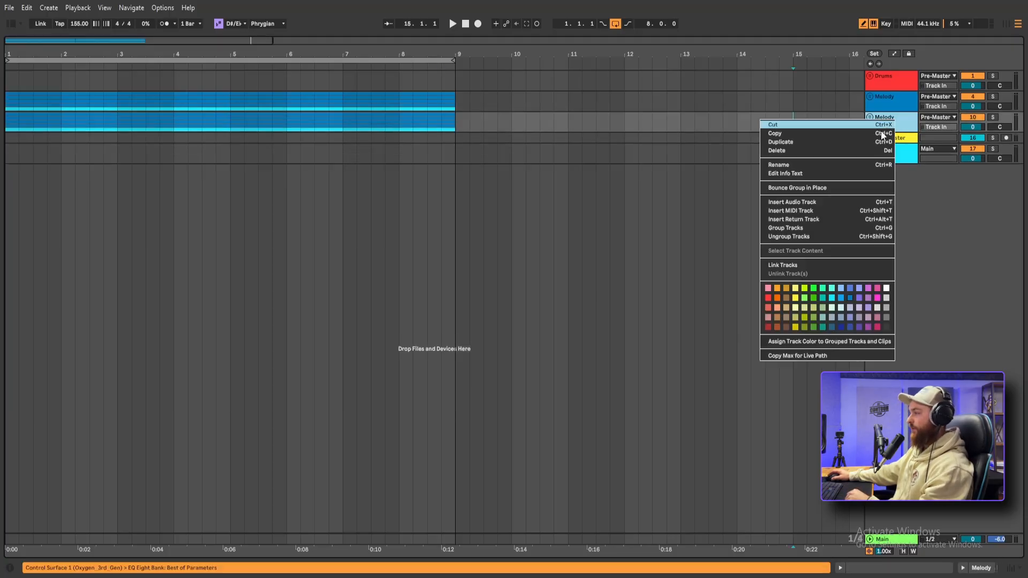
pyautogui.click(816, 188)
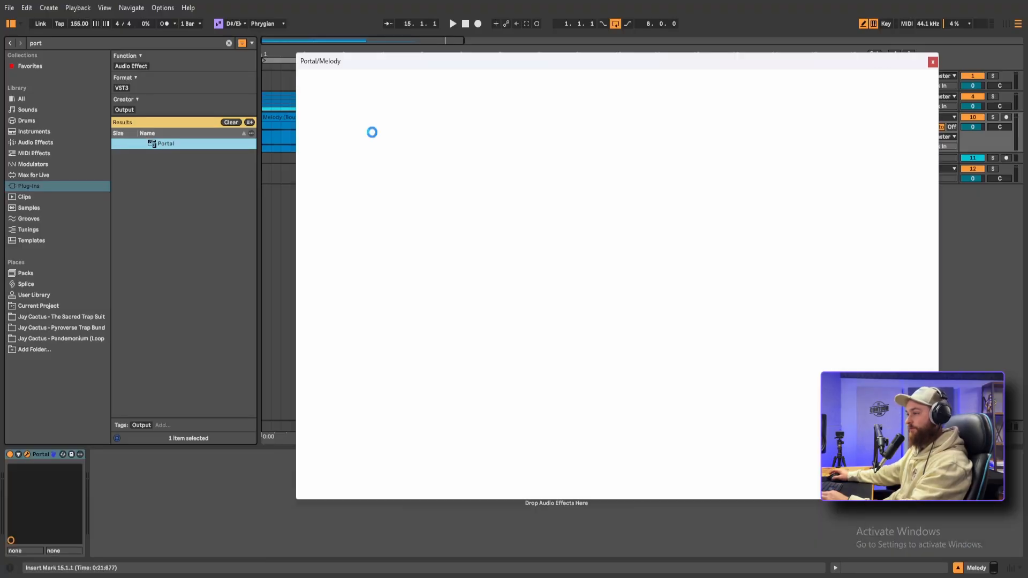
# Audition Portal presets such as Digital Tape Toys, Partial Divide and Grain Swells on the bounced Melody track, and choose Backsliding
pyautogui.click(11, 23)
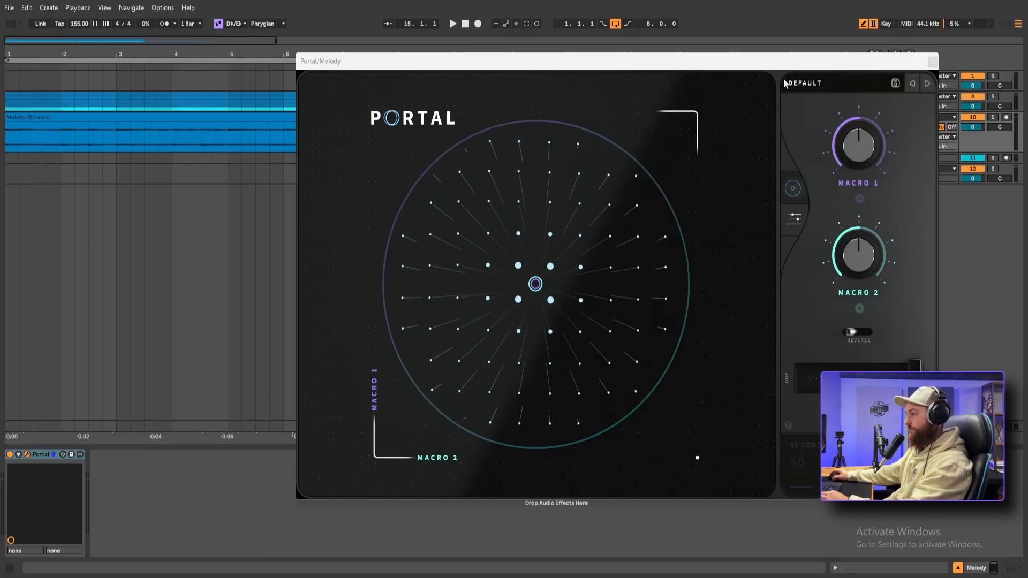
pyautogui.moveTo(781, 68); pyautogui.dragTo(750, 205)
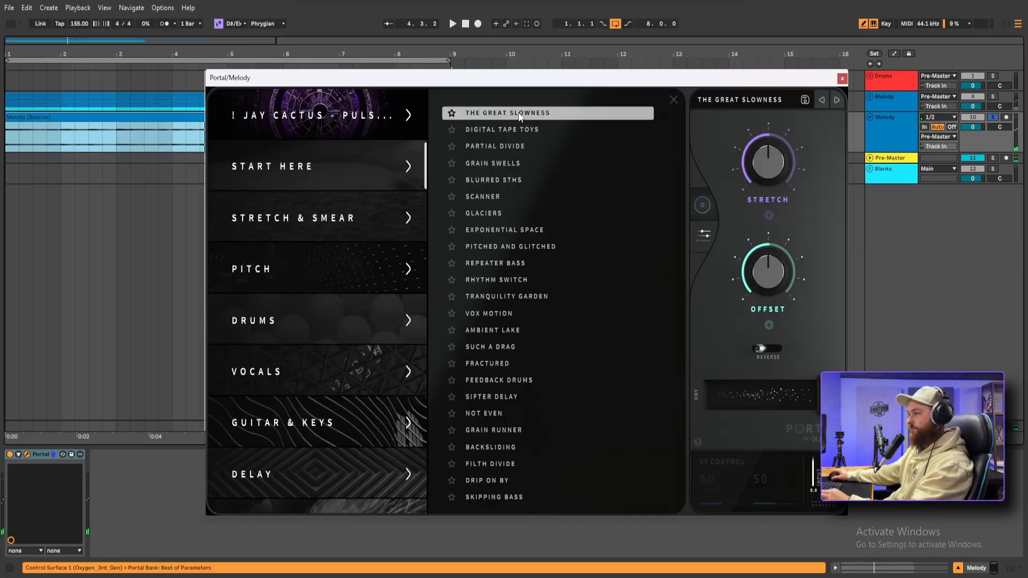
pyautogui.click(515, 130)
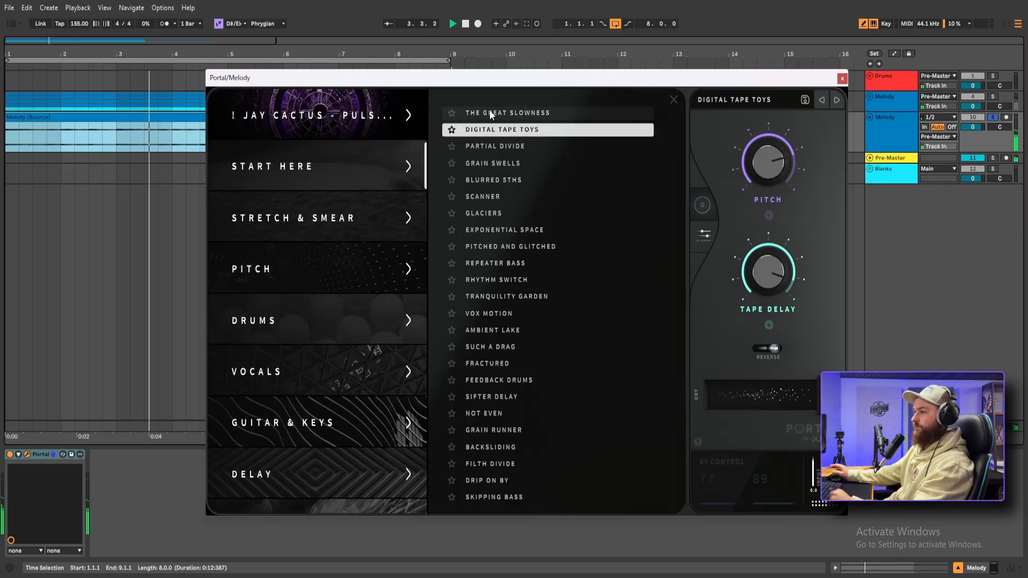
pyautogui.click(506, 149)
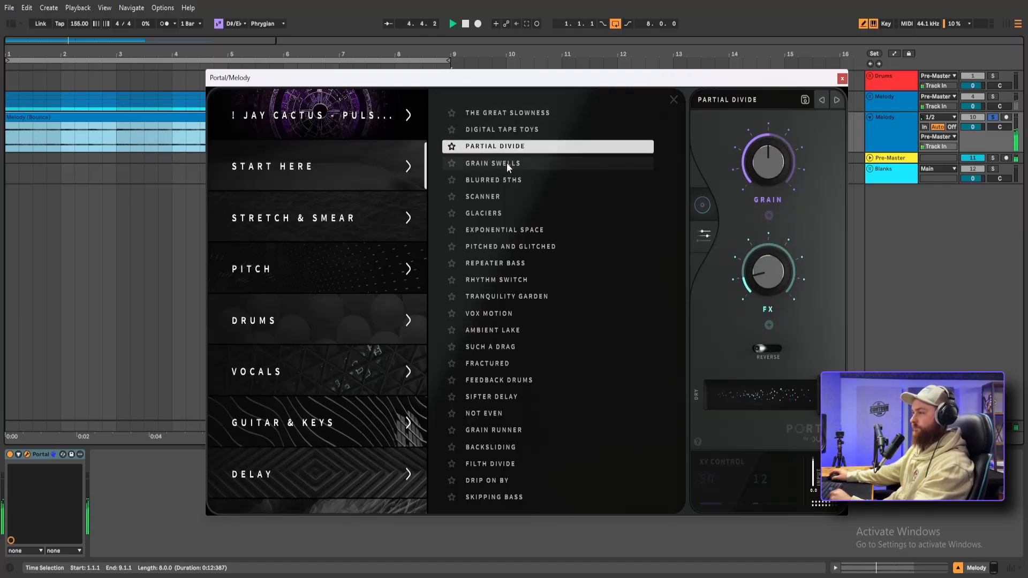
pyautogui.click(506, 163)
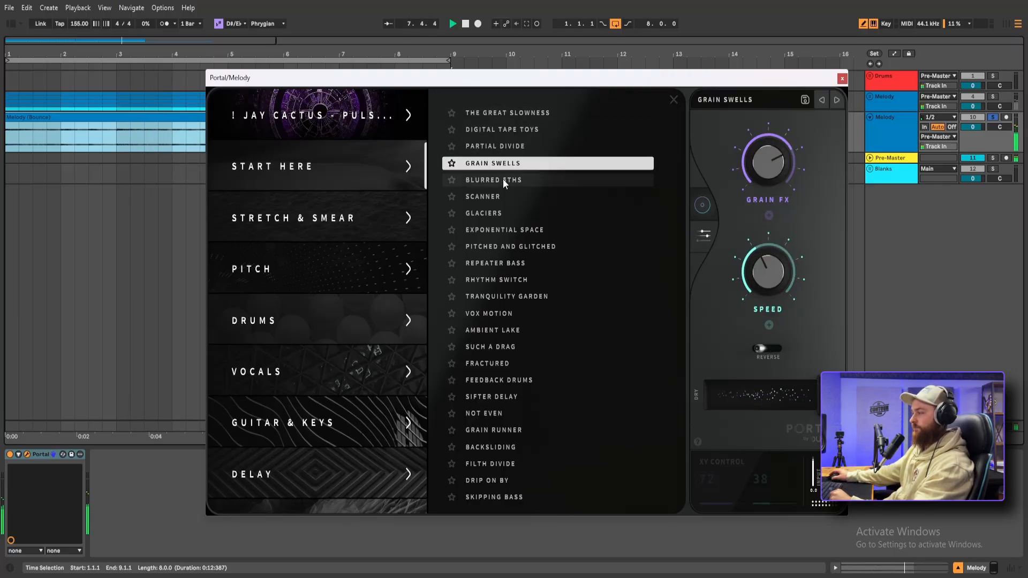
pyautogui.click(491, 447)
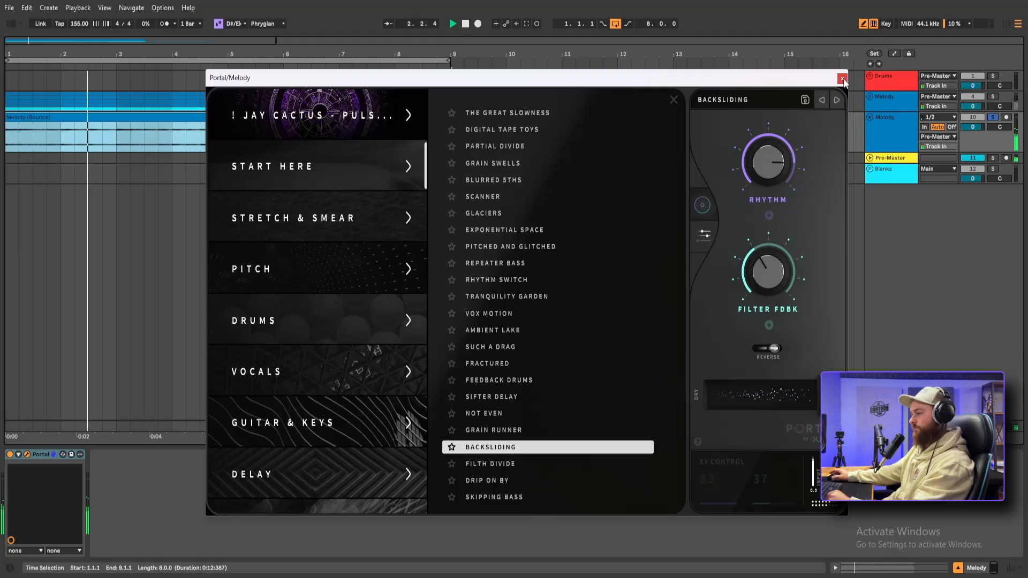
pyautogui.click(842, 79)
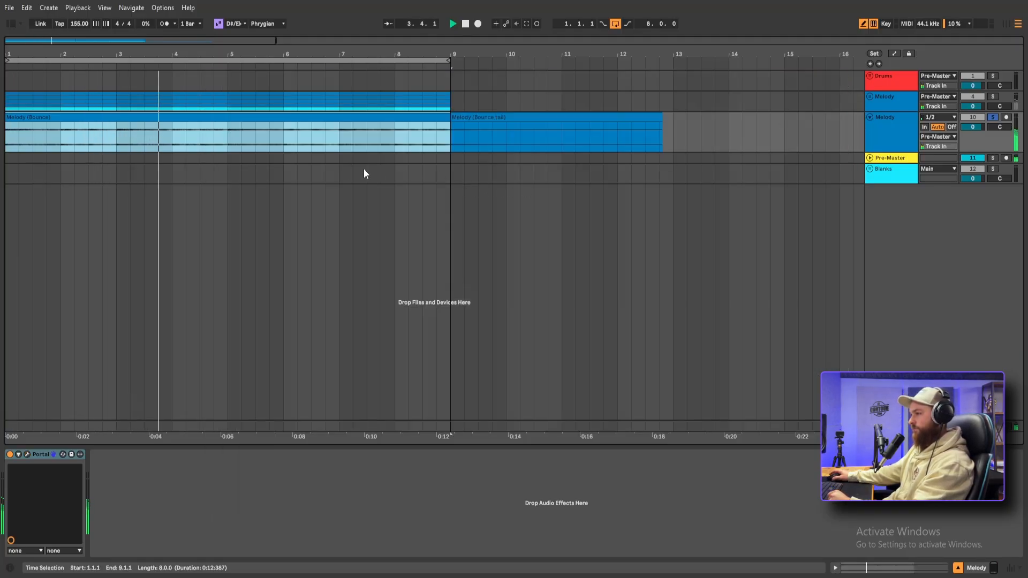
# Play back the loop and toggle the bounced Melody track to compare it against the original melody
pyautogui.doubleClick(235, 119)
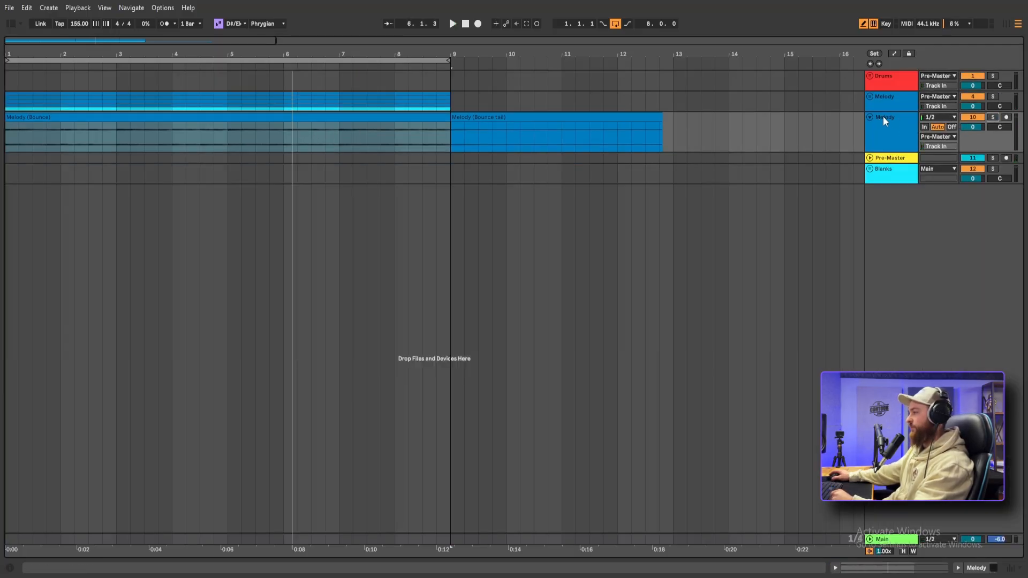
pyautogui.press('space')
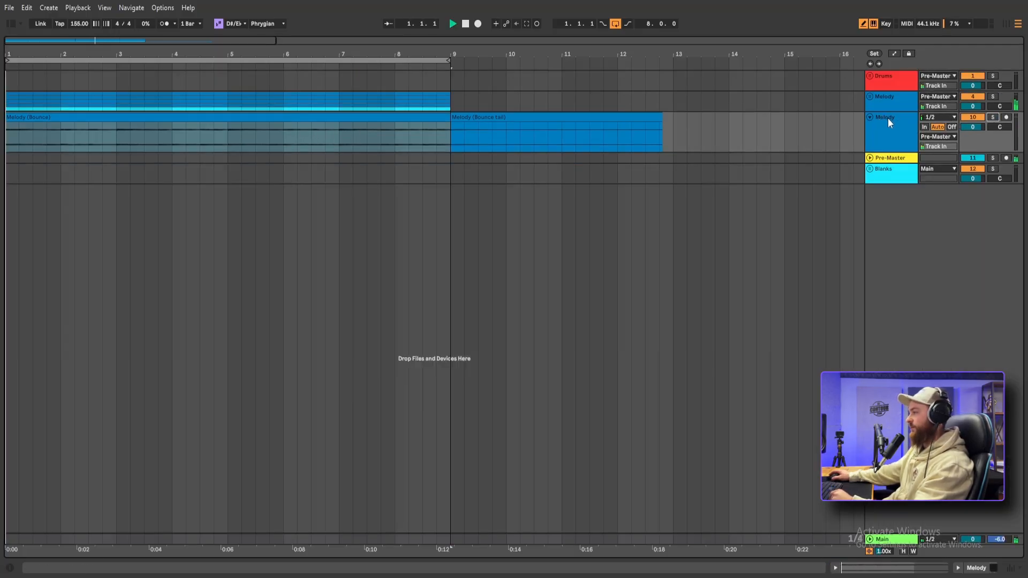
pyautogui.click(974, 117)
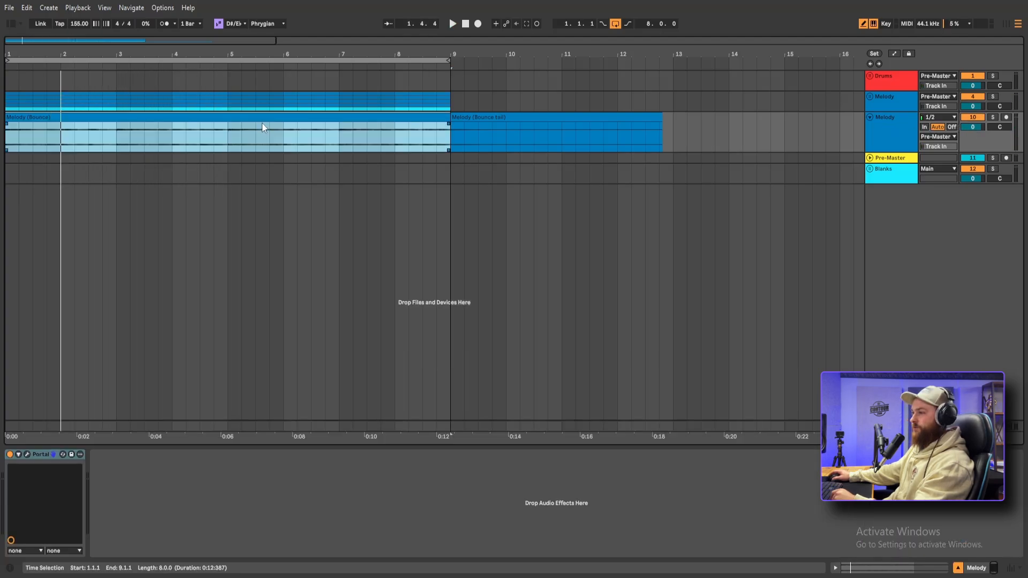
# Set the bounced Melody track's volume to -12 dB and open the bounced clip's audio settings
pyautogui.doubleClick(265, 118)
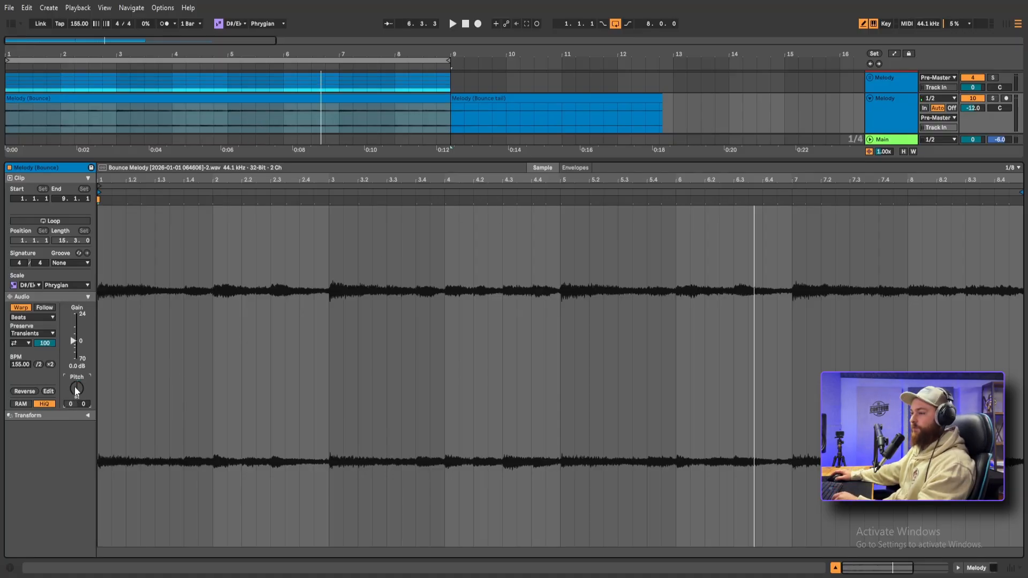
pyautogui.click(869, 101)
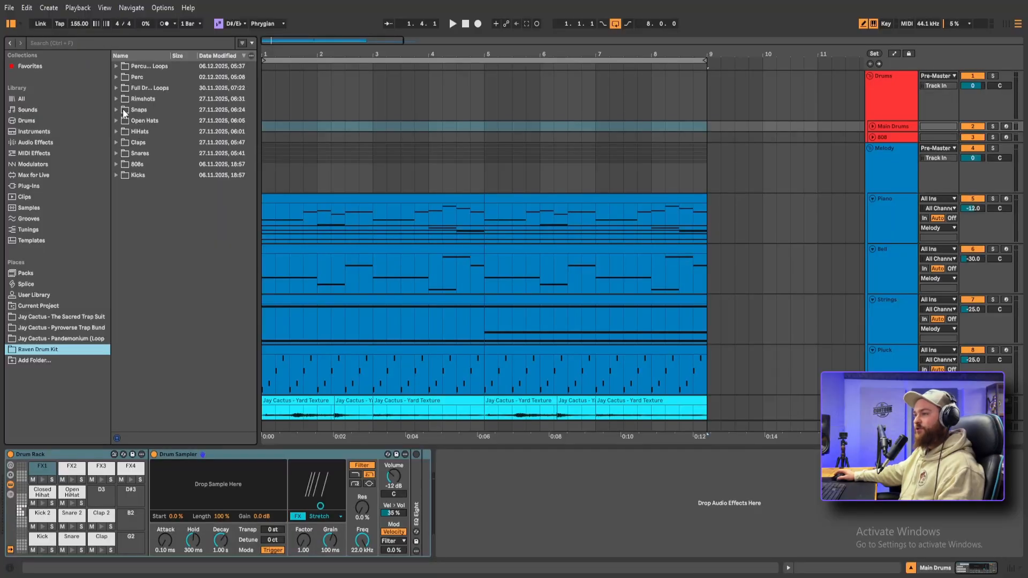
# Audition samples in the Snares folder and load Snare (4) onto the Drum Rack's Snare pad
pyautogui.click(116, 153)
pyautogui.click(179, 175)
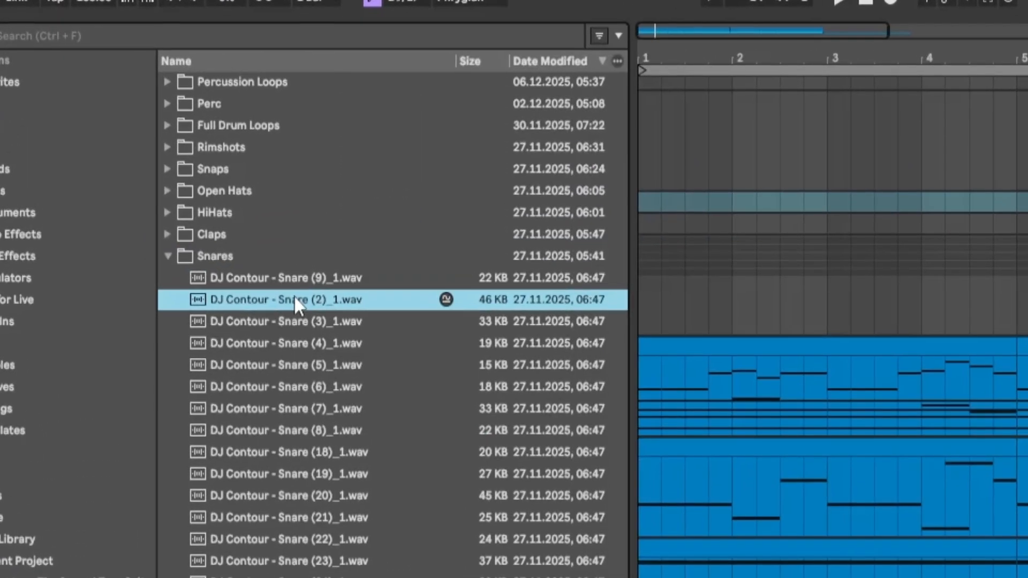
pyautogui.press('Down')
pyautogui.press('Down')
pyautogui.press('Down')
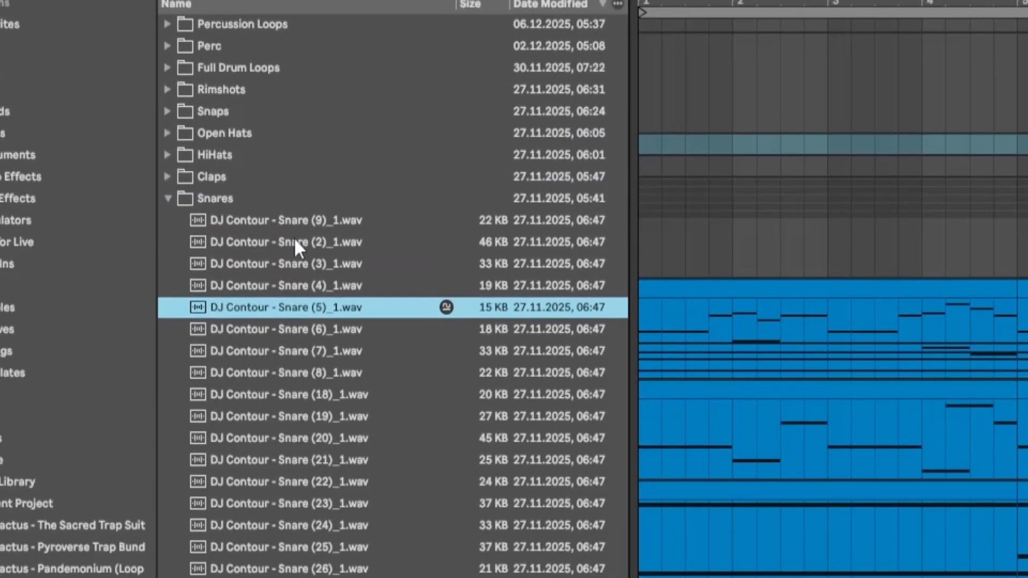
pyautogui.press('Up')
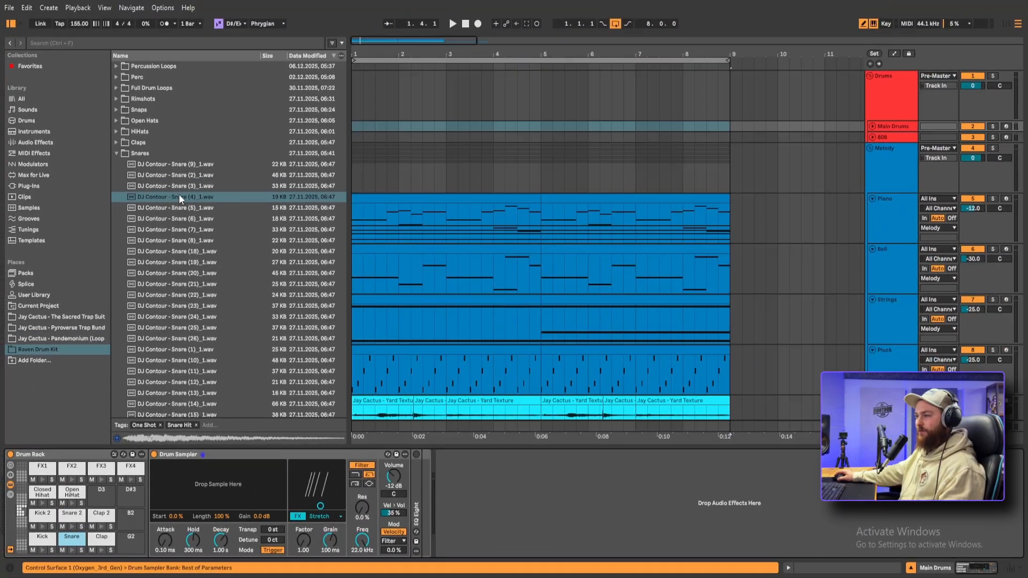
pyautogui.moveTo(179, 194); pyautogui.dragTo(226, 481)
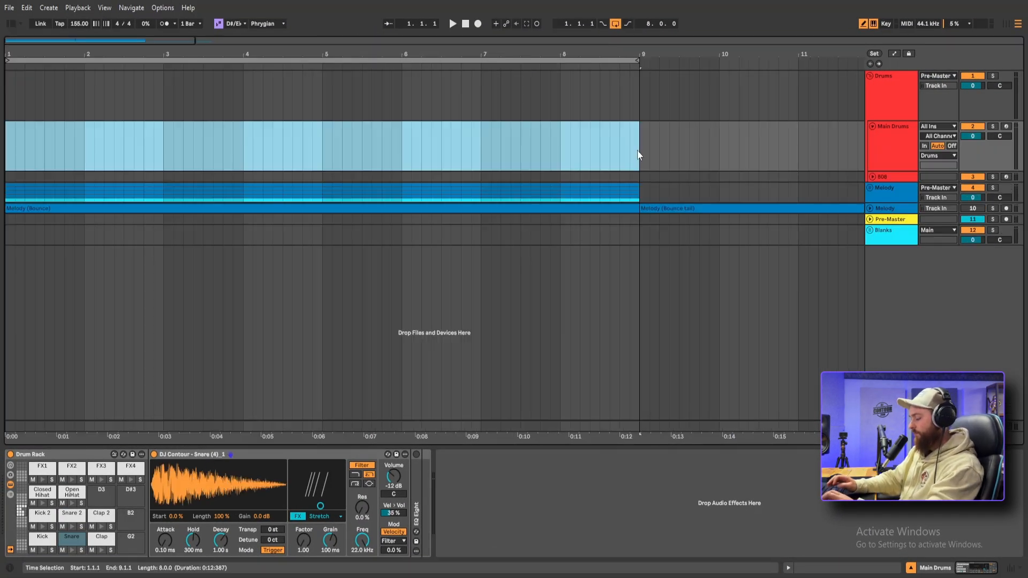
# Create an eight-bar MIDI clip on the Main Drums track with a snare on beat 3 of every bar
pyautogui.hotkey('ctrl', 'shift', 'm')
pyautogui.hotkey('ctrl', '2')
pyautogui.hotkey('ctrl', '2')
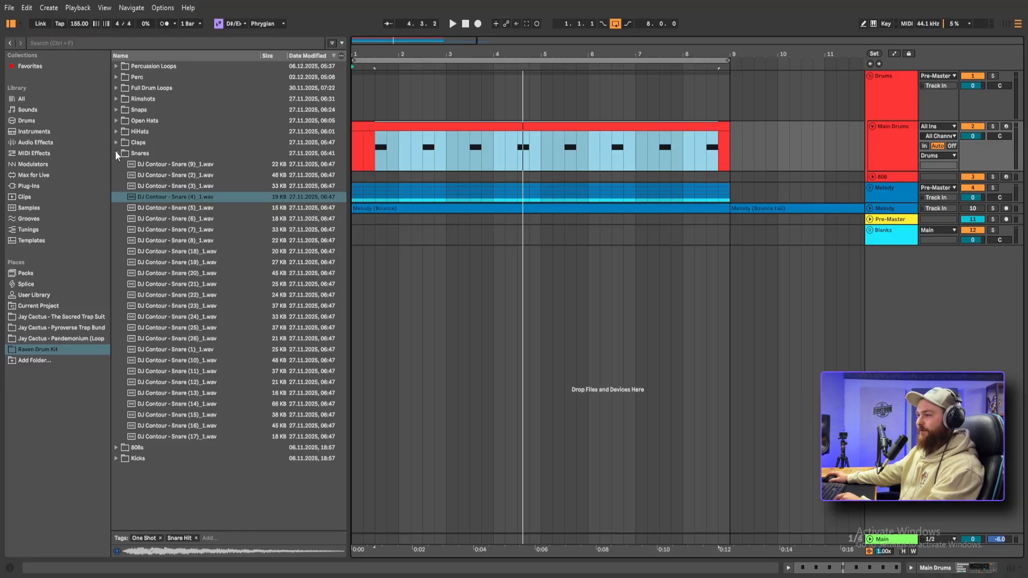
# Audition samples in the HiHats folder from Hi-Hat (4) to Hi-Hat (42) and choose Hi-Hat (41)
pyautogui.click(116, 153)
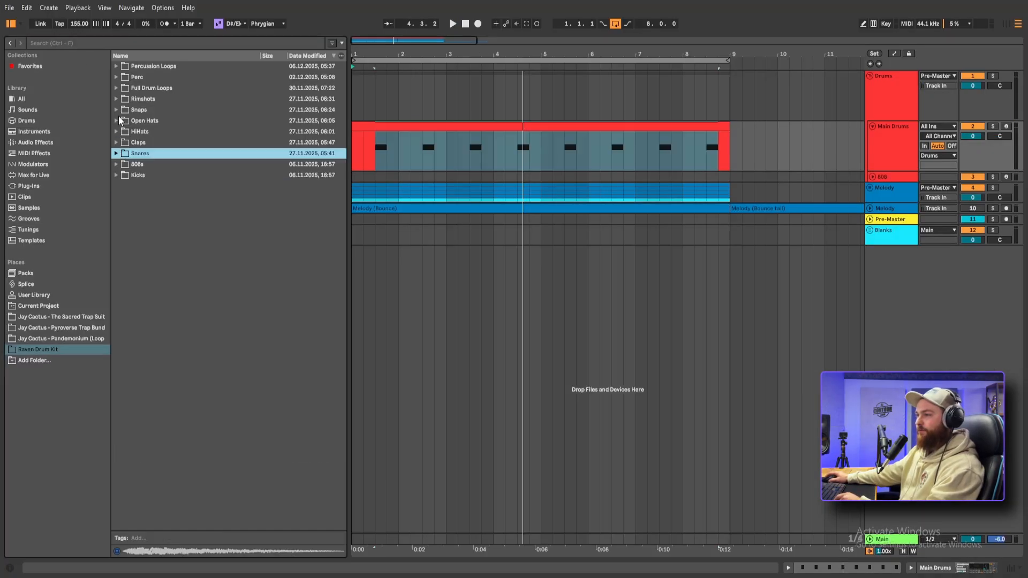
pyautogui.click(115, 131)
pyautogui.click(147, 142)
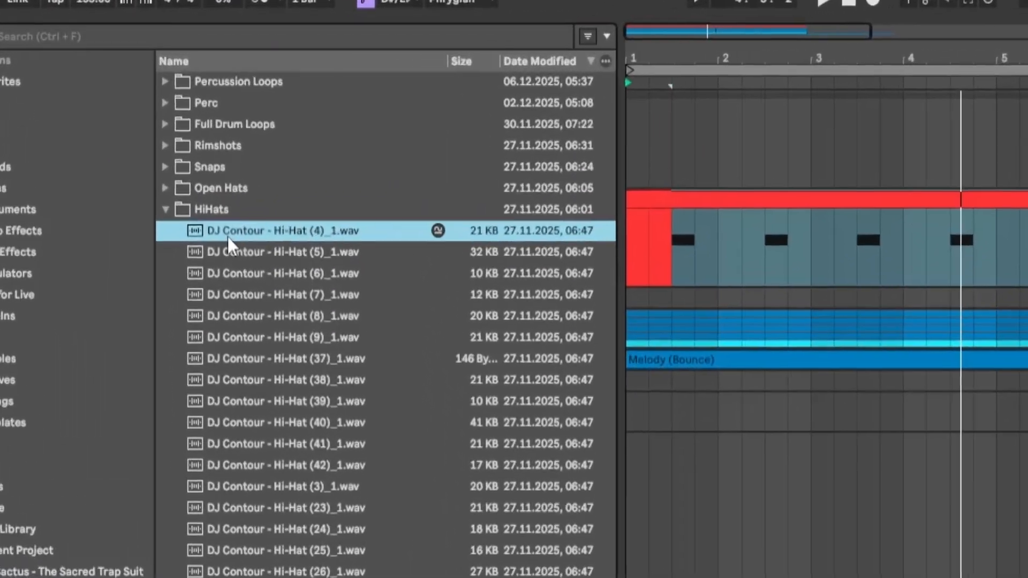
pyautogui.press('Down')
pyautogui.press('Down')
pyautogui.press('Down')
pyautogui.press('Down')
pyautogui.press('Down')
pyautogui.press('Down')
pyautogui.press('Down')
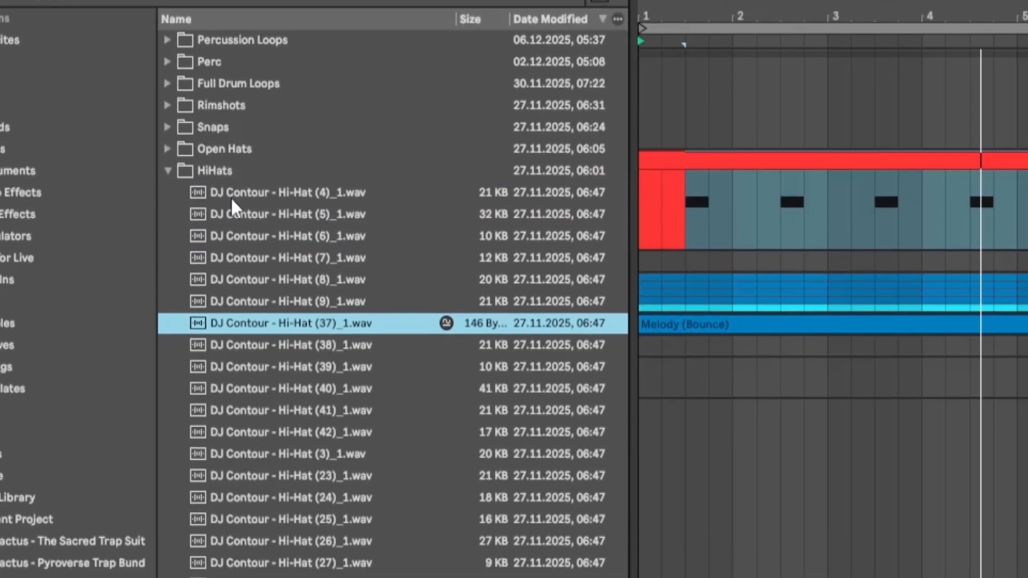
pyautogui.press('Down')
pyautogui.press('Down')
pyautogui.press('Down')
pyautogui.press('Down')
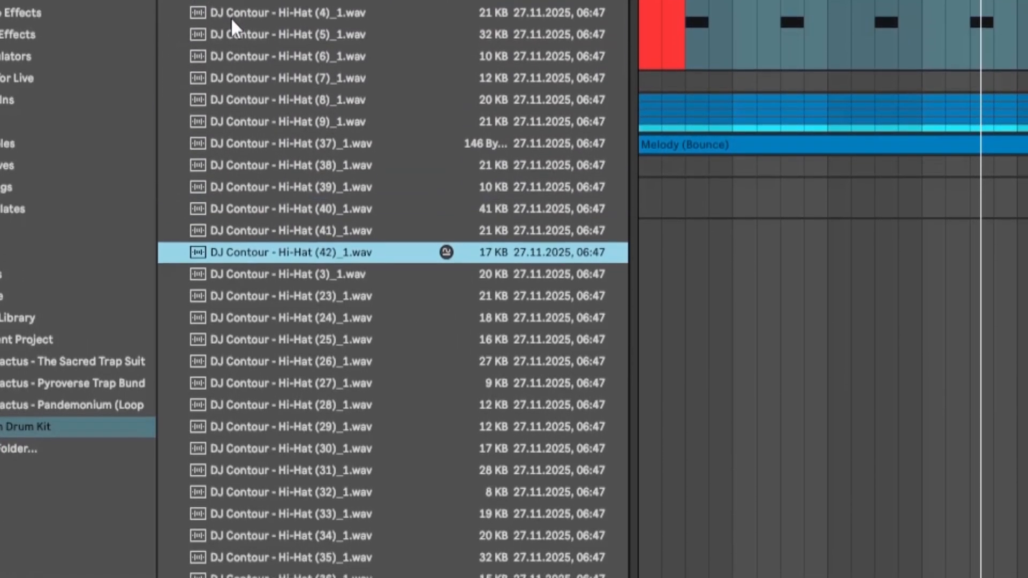
pyautogui.press('Up')
pyautogui.press('Down')
pyautogui.press('Down')
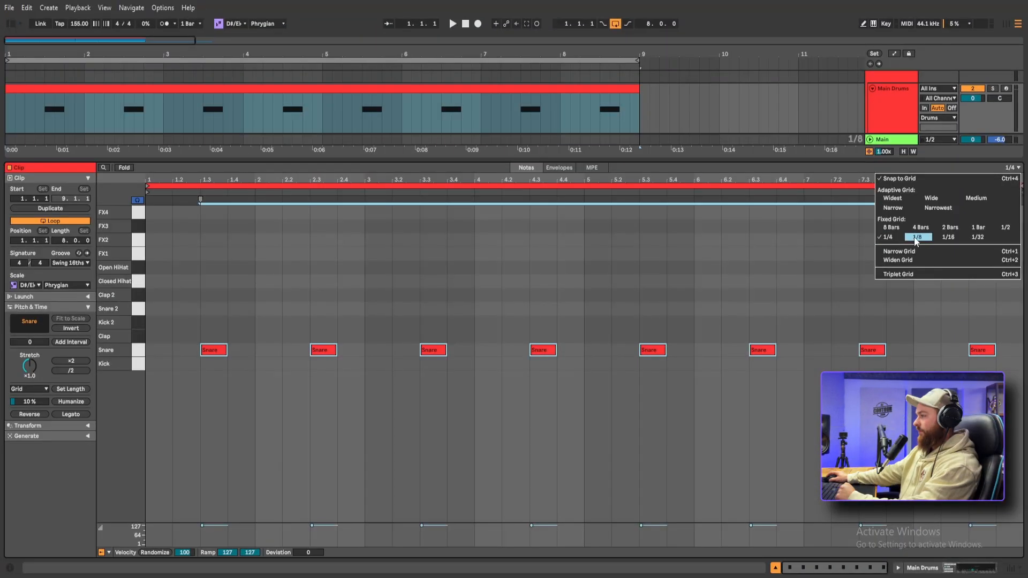
# Draw an eighth-note closed hi-hat pattern across bars 1 to 4, leaving gaps around the snare hits
pyautogui.click(916, 237)
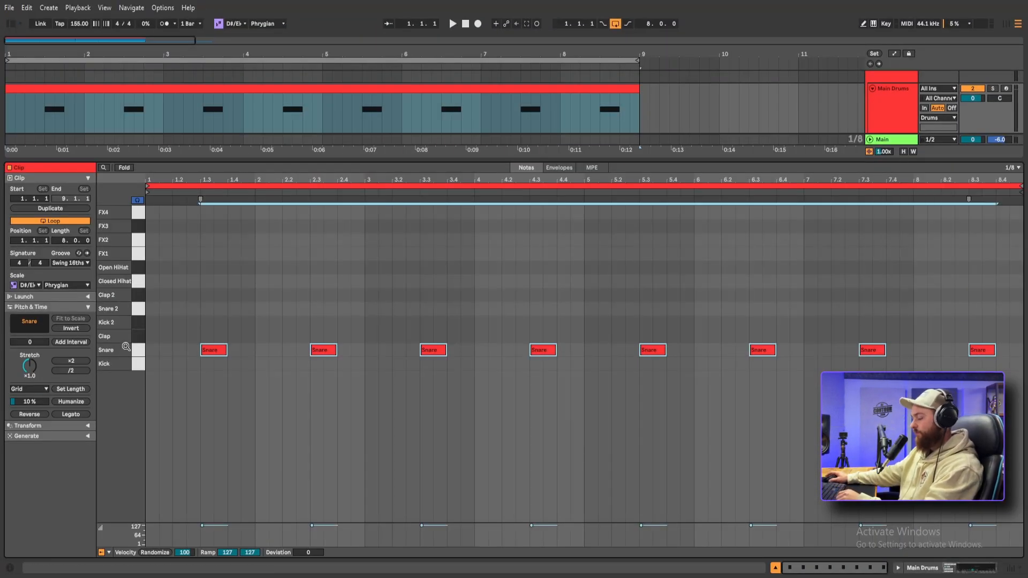
pyautogui.press('b')
pyautogui.click(154, 281)
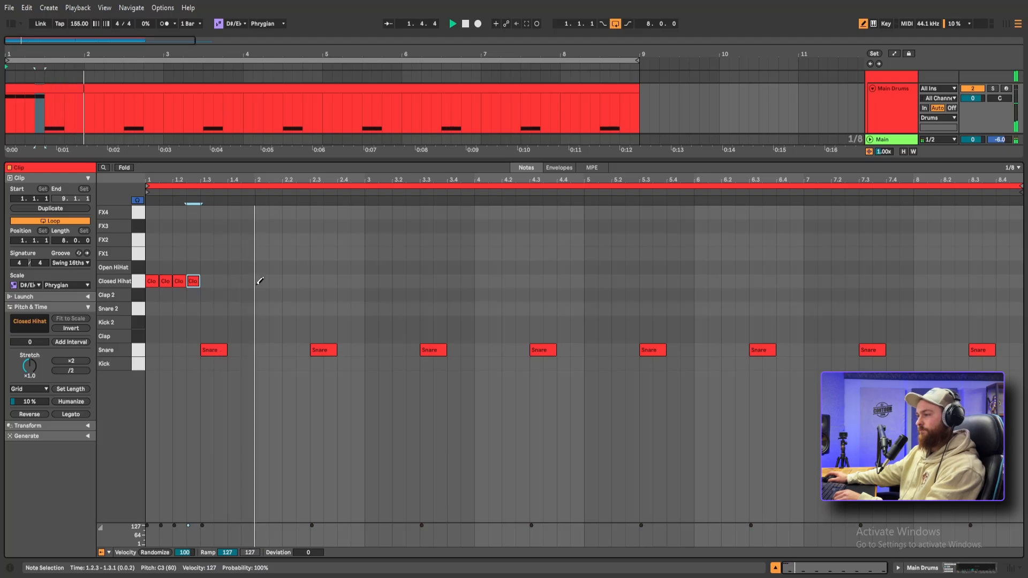
pyautogui.click(289, 280)
pyautogui.click(303, 281)
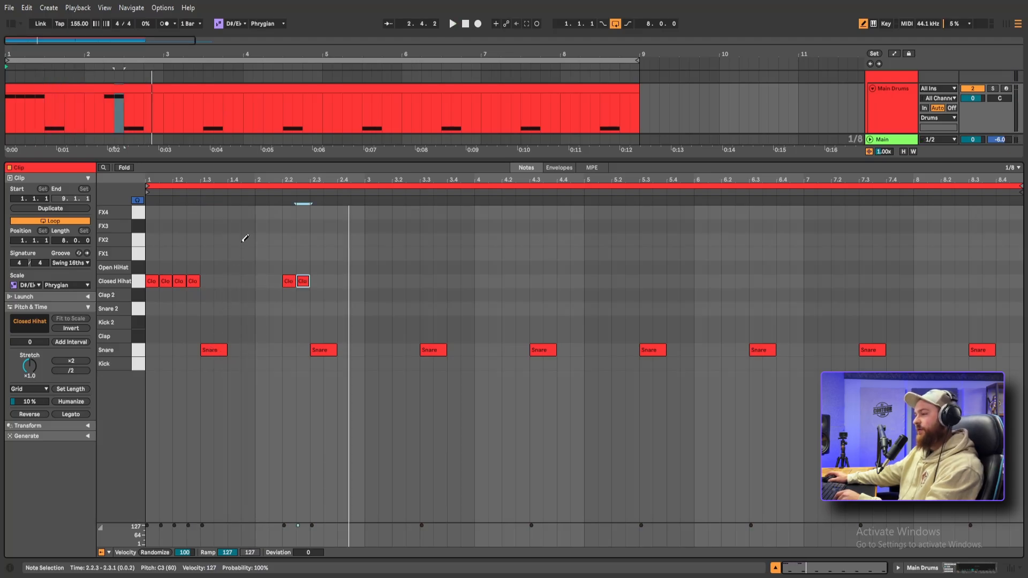
pyautogui.click(344, 281)
pyautogui.click(385, 280)
pyautogui.click(398, 280)
pyautogui.click(412, 280)
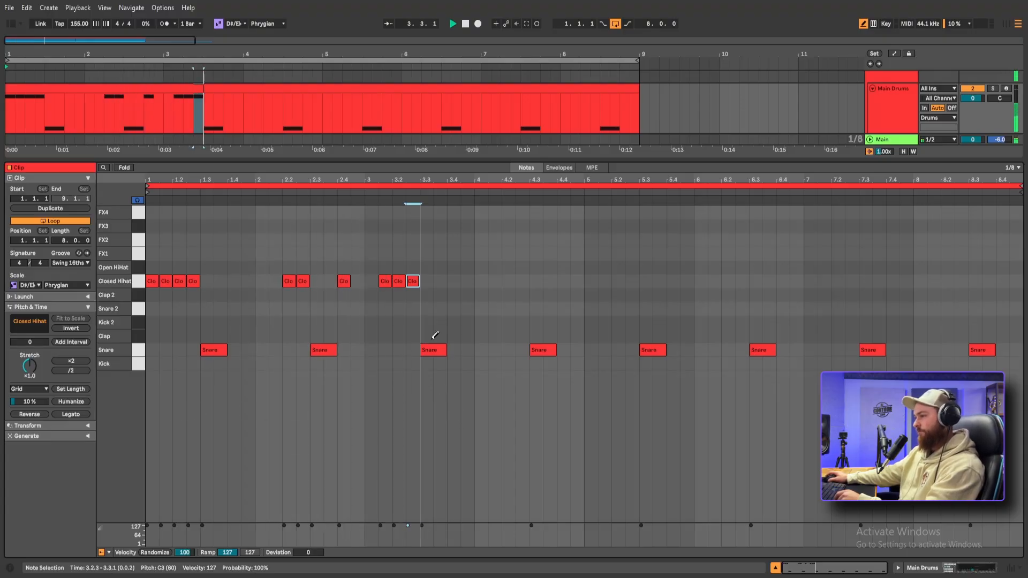
pyautogui.click(508, 281)
pyautogui.click(522, 281)
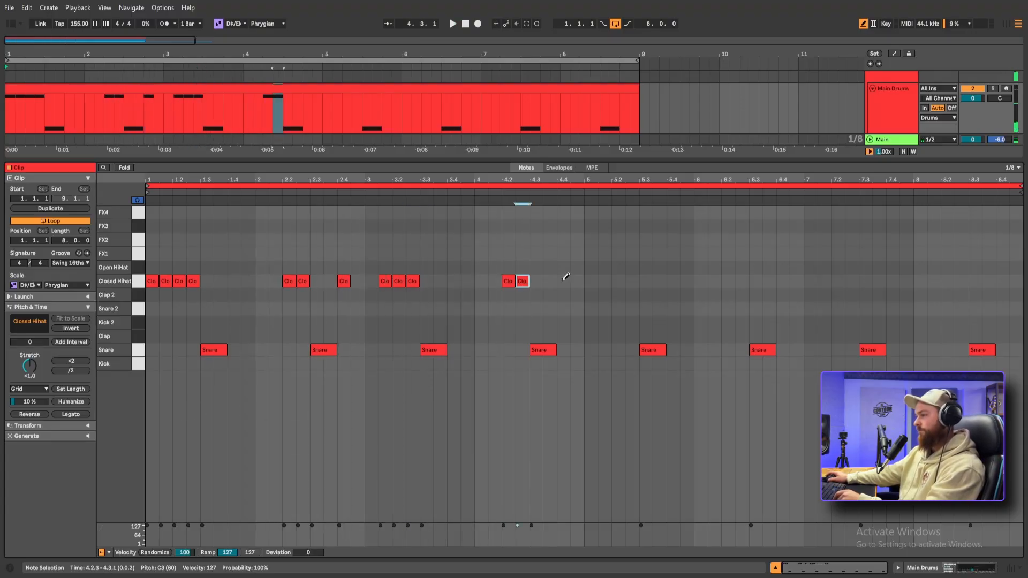
pyautogui.press('b')
# Duplicate the four-bar closed hi-hat pattern into bars 5 to 8 and play it back
pyautogui.moveTo(595, 282); pyautogui.dragTo(136, 256)
pyautogui.hotkey('ctrl', 'd')
pyautogui.press('space')
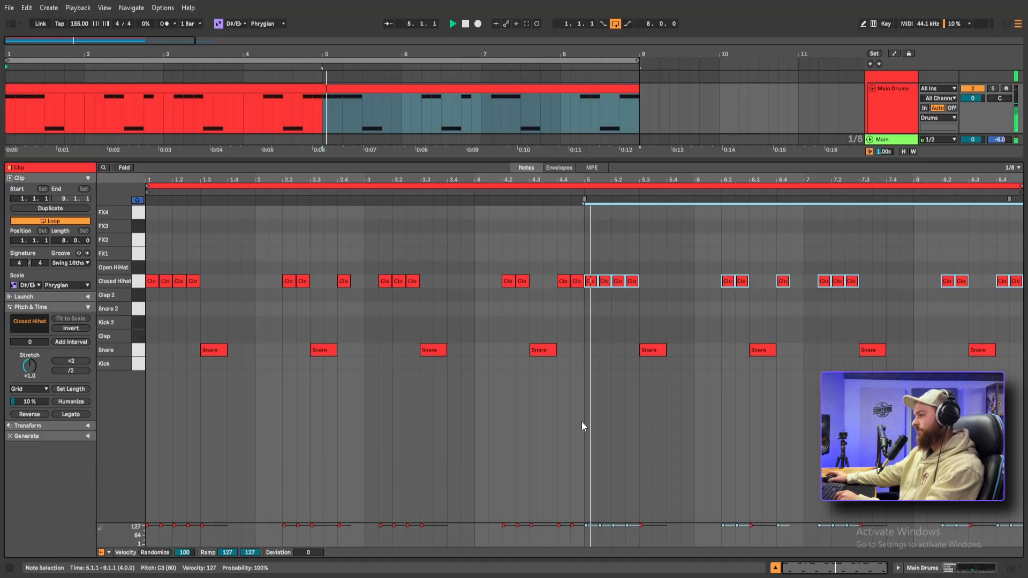
# Split the closed hi-hat note at 4.4 into three notes and add similar rolls in bars 7 and 8
pyautogui.click(564, 283)
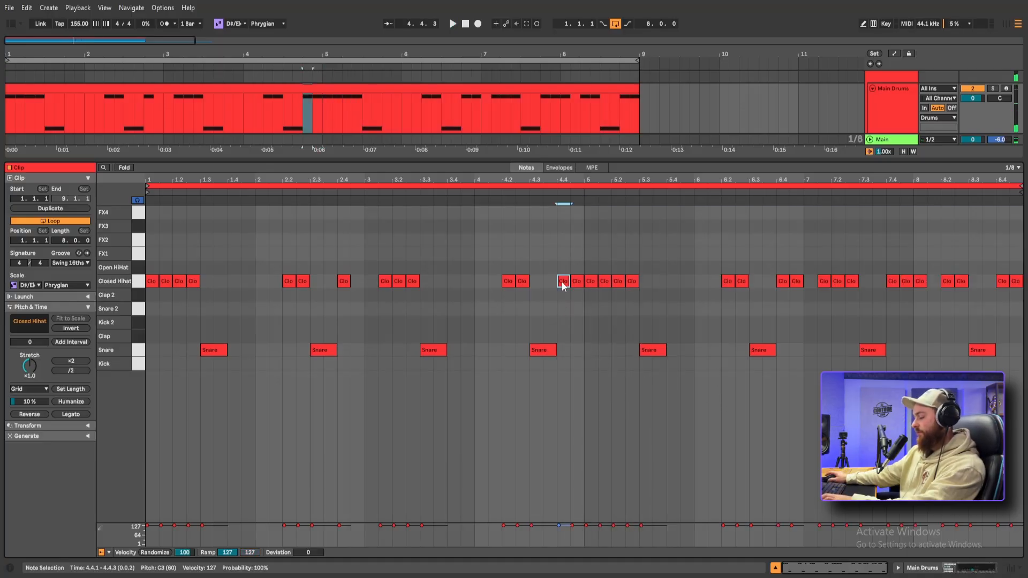
pyautogui.hotkey('ctrl', 'e')
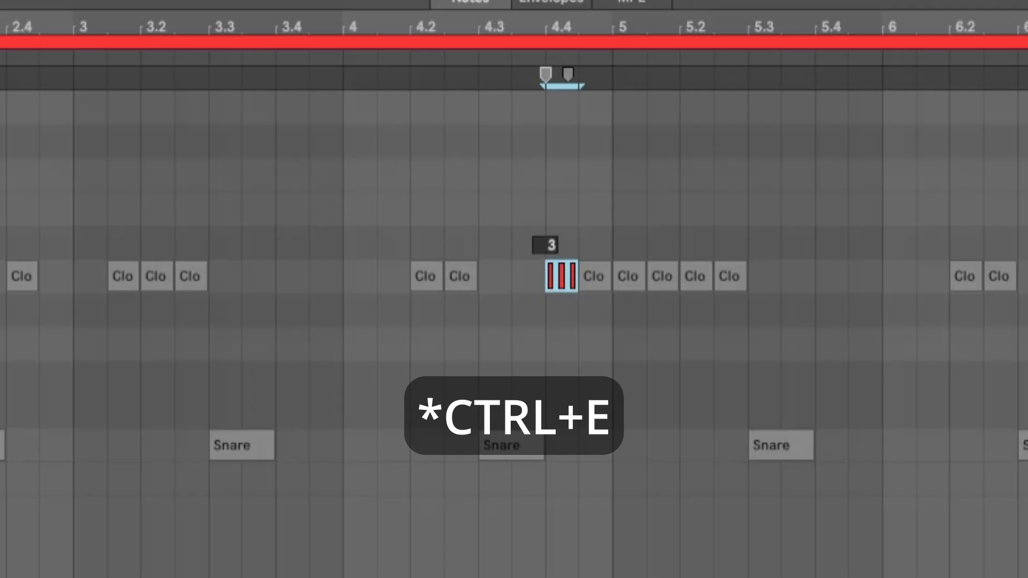
pyautogui.press('Up')
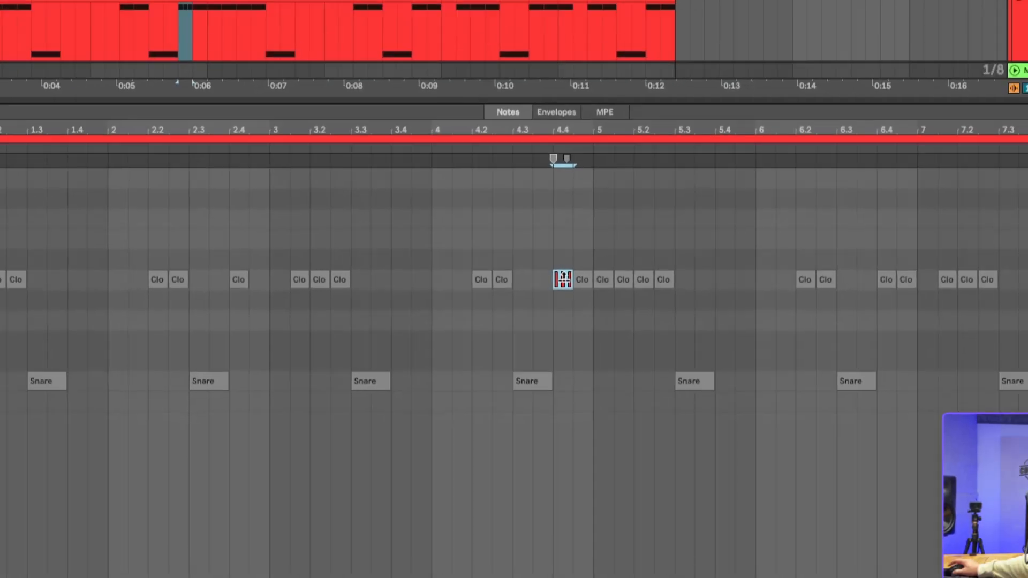
pyautogui.press('space')
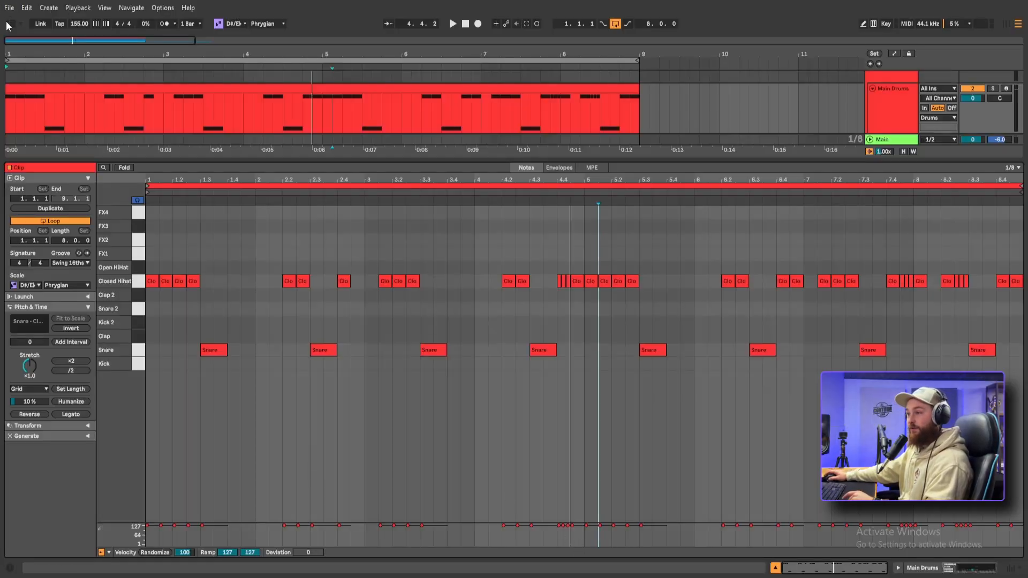
# Audition further samples in the Snares folder over the playing loop and load Snare (23) onto the Snare 2 pad
pyautogui.click(8, 25)
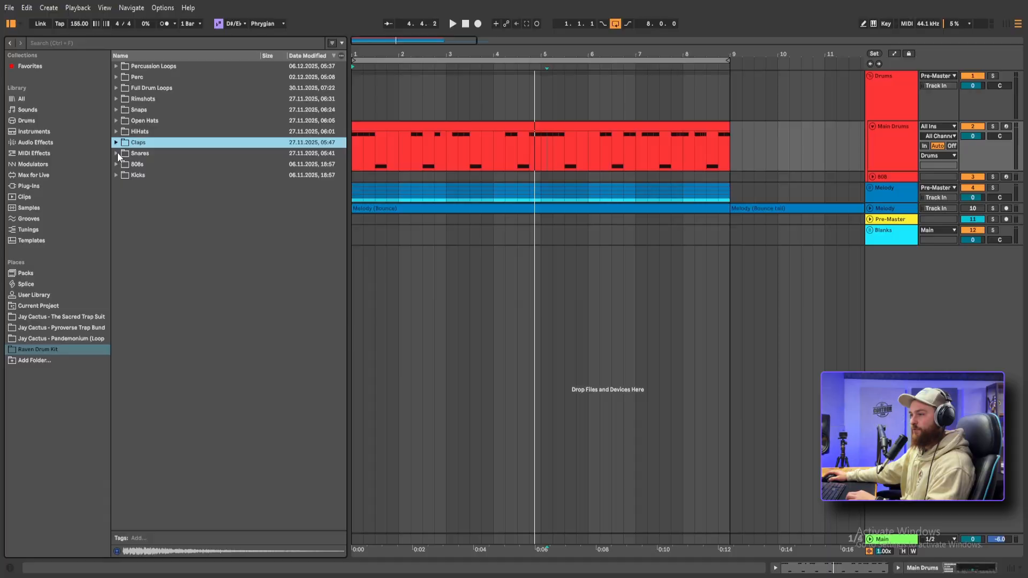
pyautogui.click(116, 153)
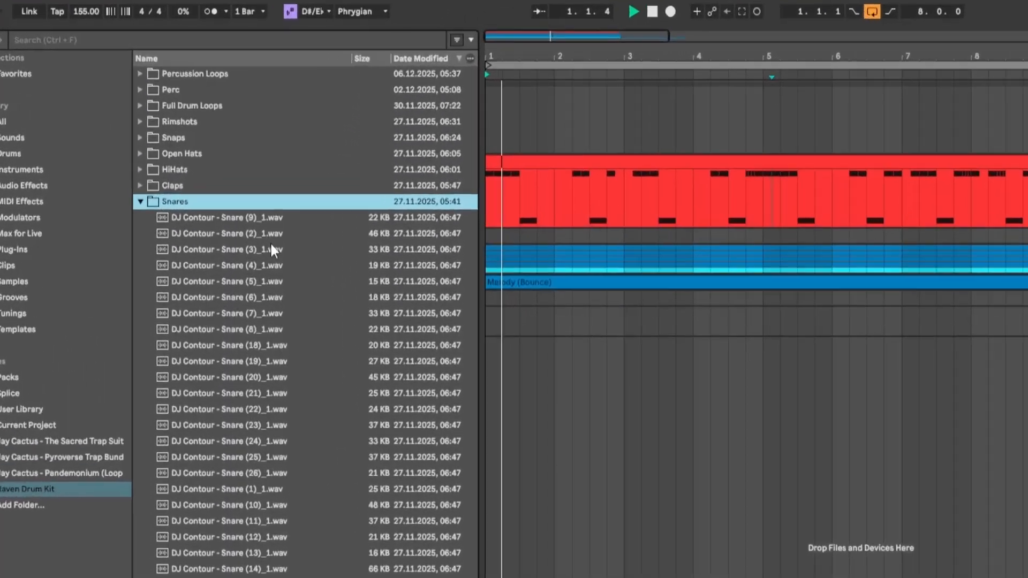
pyautogui.click(201, 186)
pyautogui.click(322, 451)
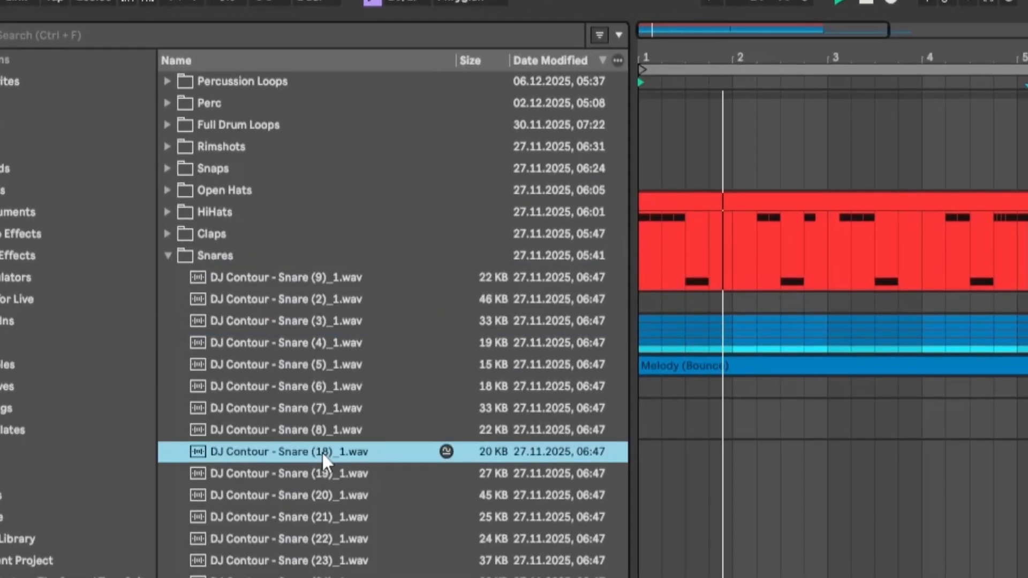
pyautogui.press('Down')
pyautogui.press('Down')
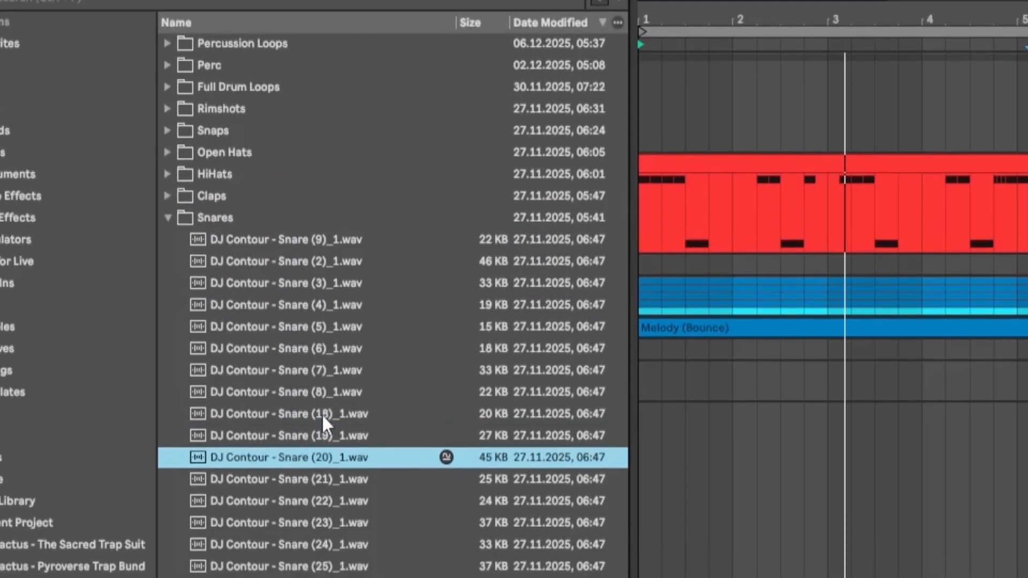
pyautogui.press('Down')
pyautogui.press('Down')
pyautogui.press('Down')
pyautogui.press('Down')
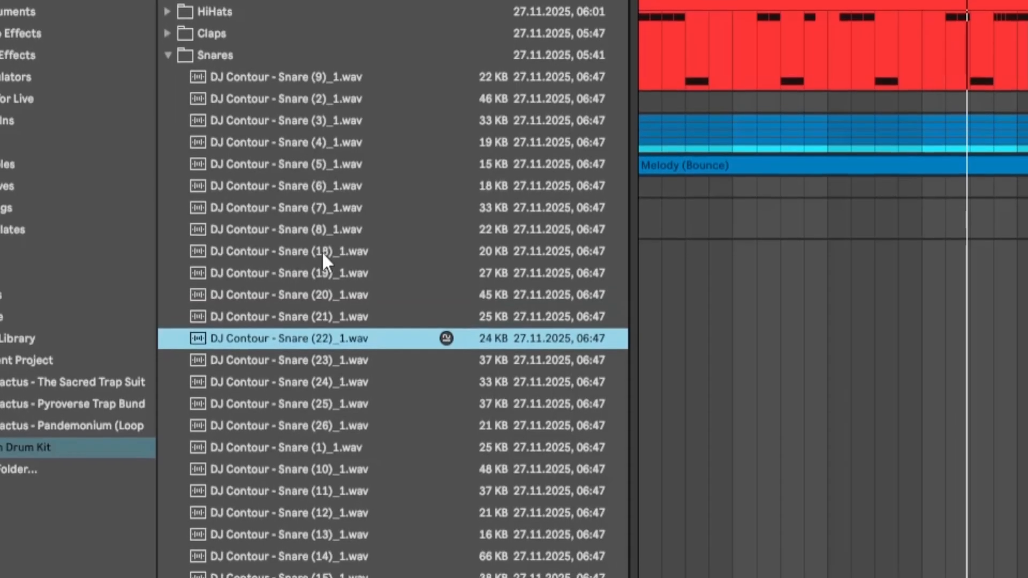
pyautogui.press('Up')
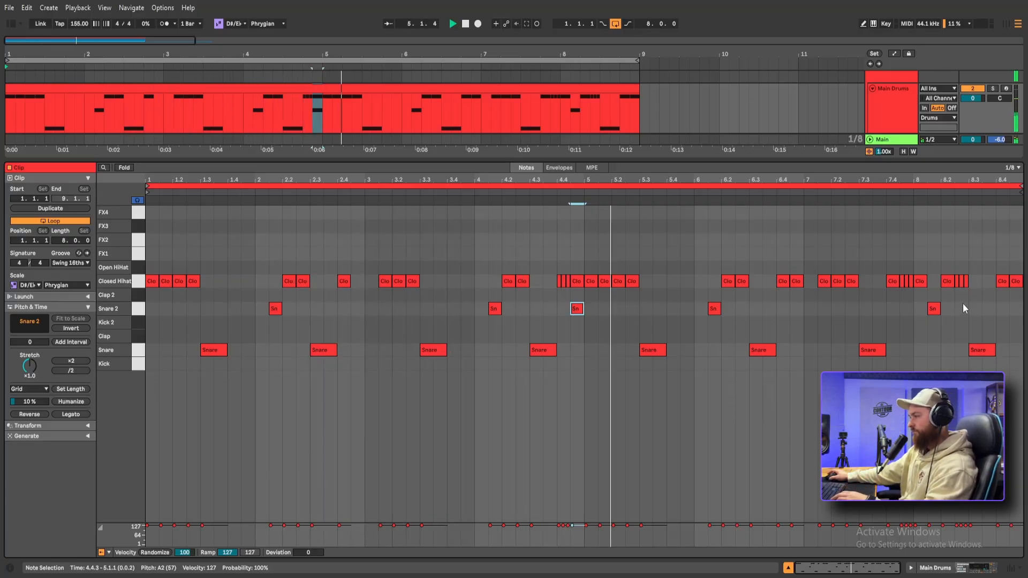
# Place a Snare 2 accent on the last eighth note of bar 8 and lower the Snare 2 volume in the mixer
pyautogui.click(1003, 316)
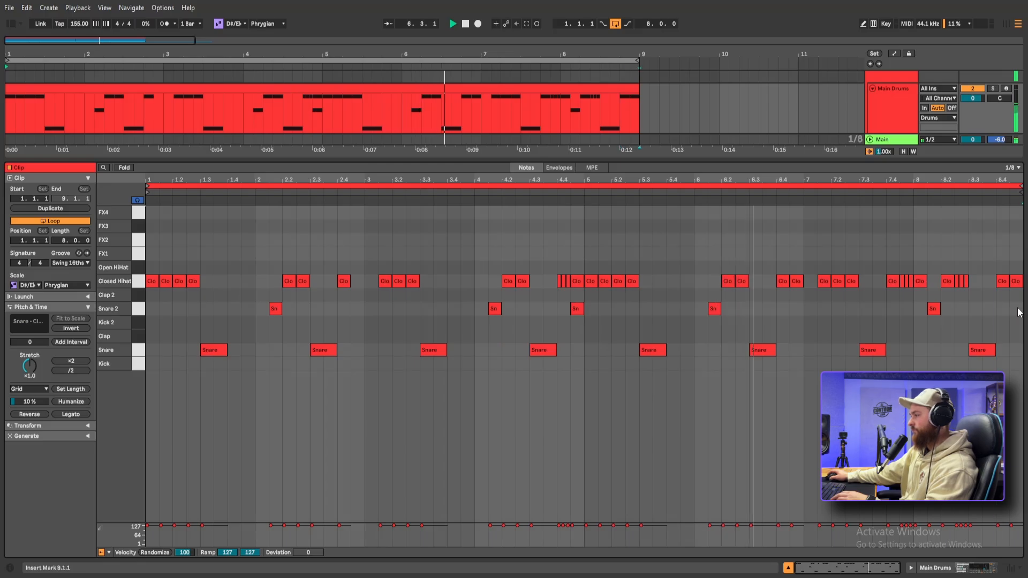
pyautogui.doubleClick(1018, 309)
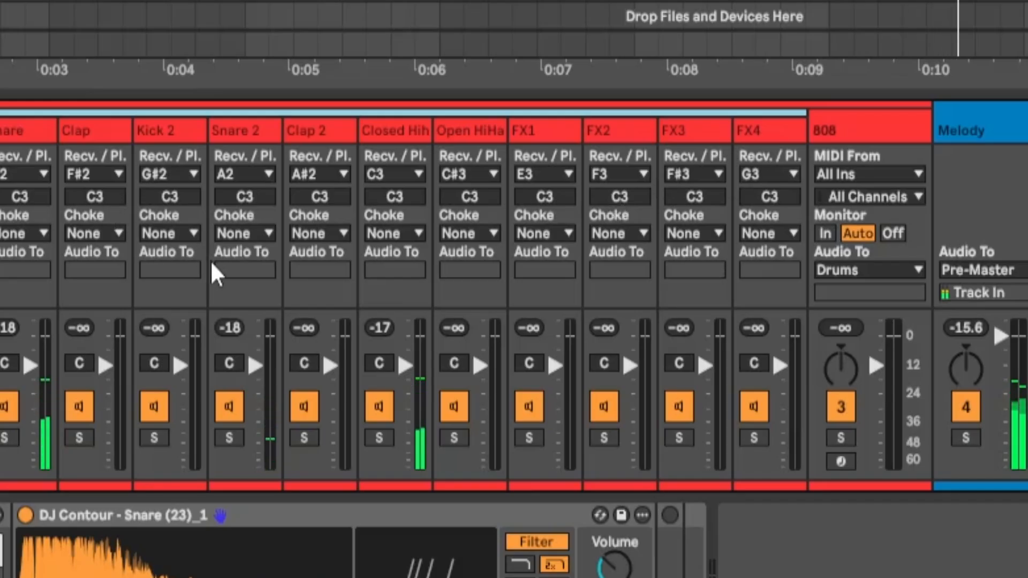
pyautogui.moveTo(256, 366); pyautogui.dragTo(255, 376)
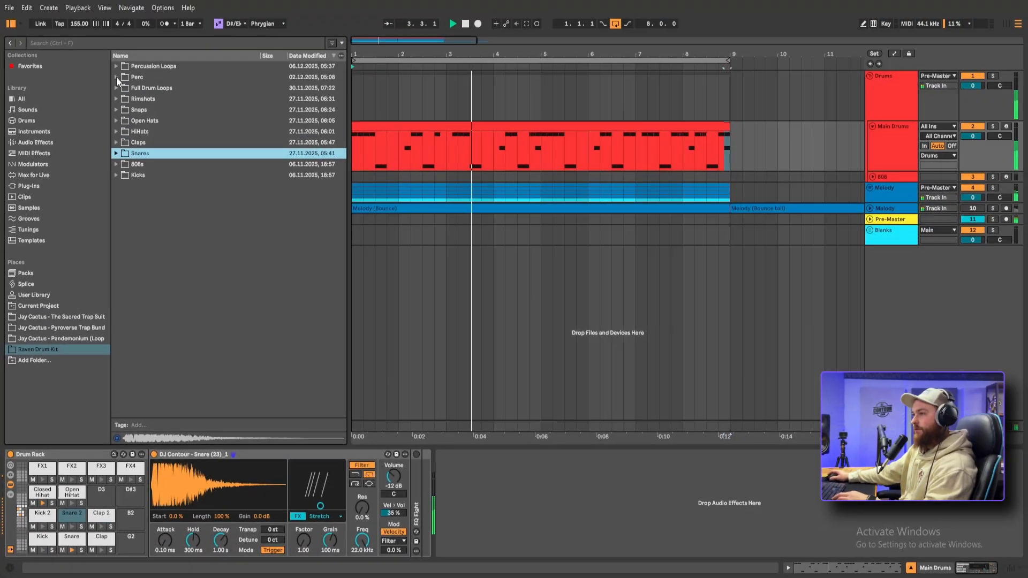
# Audition the first samples in the Perc folder, such as Perc (76) and Perc (77), over the playing loop
pyautogui.click(181, 85)
pyautogui.click(181, 87)
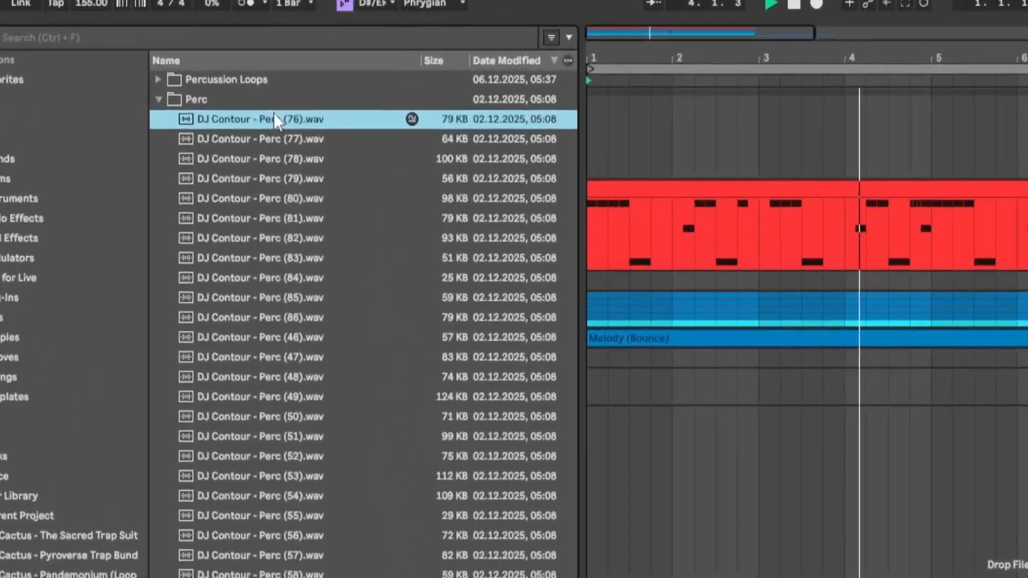
pyautogui.press('Down')
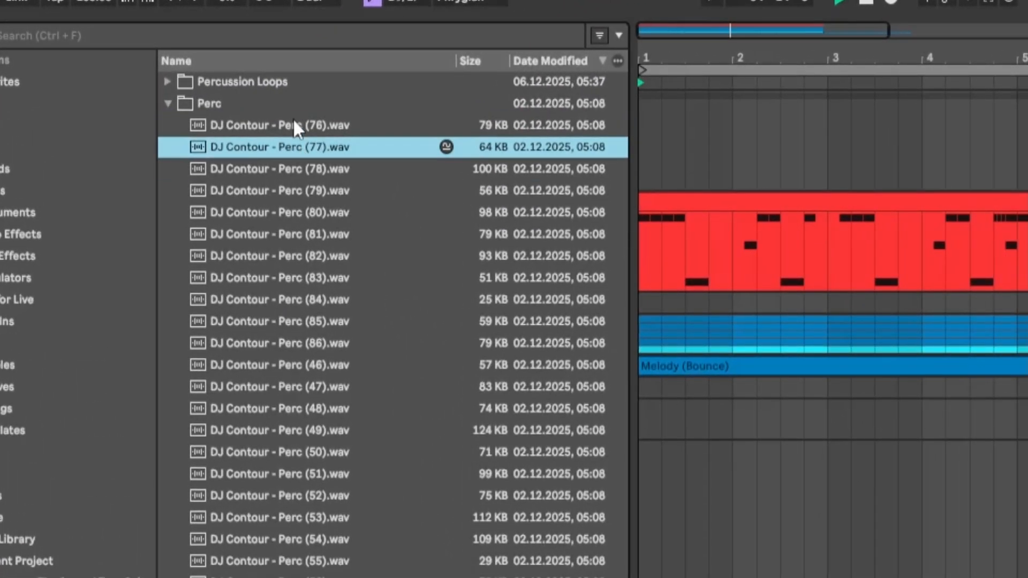
pyautogui.press('Down')
pyautogui.press('Up')
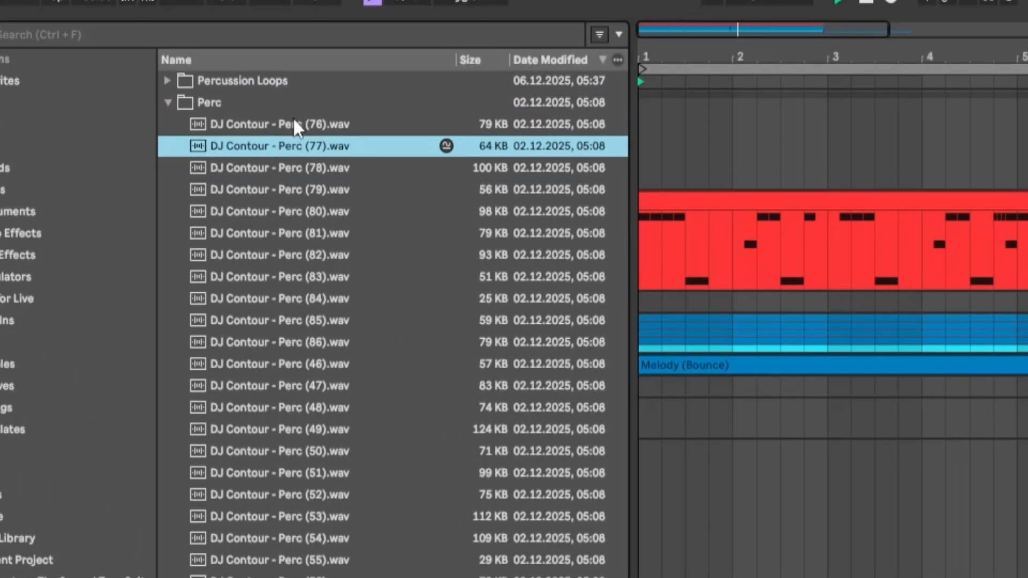
pyautogui.click(265, 147)
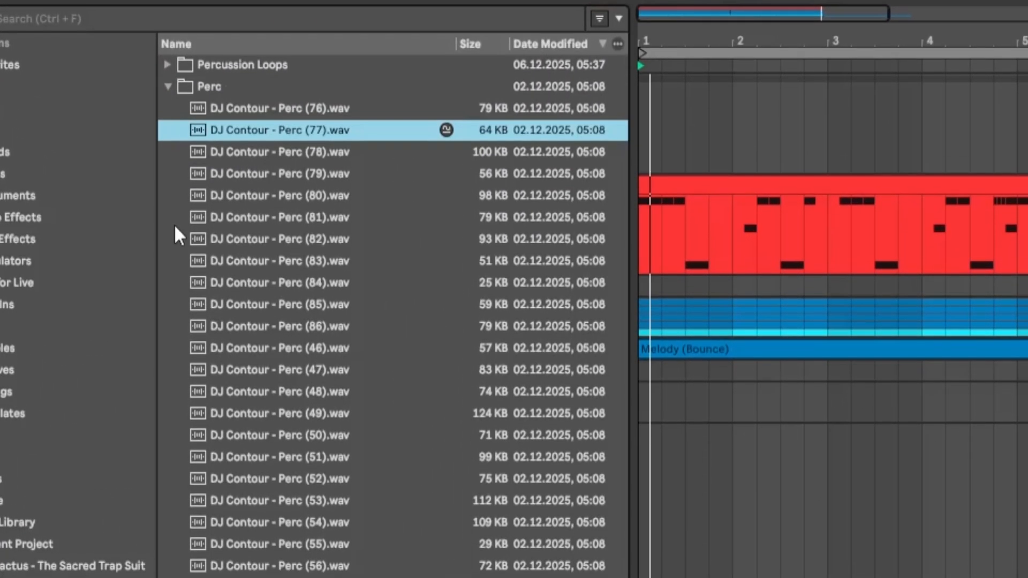
pyautogui.click(248, 157)
pyautogui.click(263, 202)
pyautogui.click(266, 113)
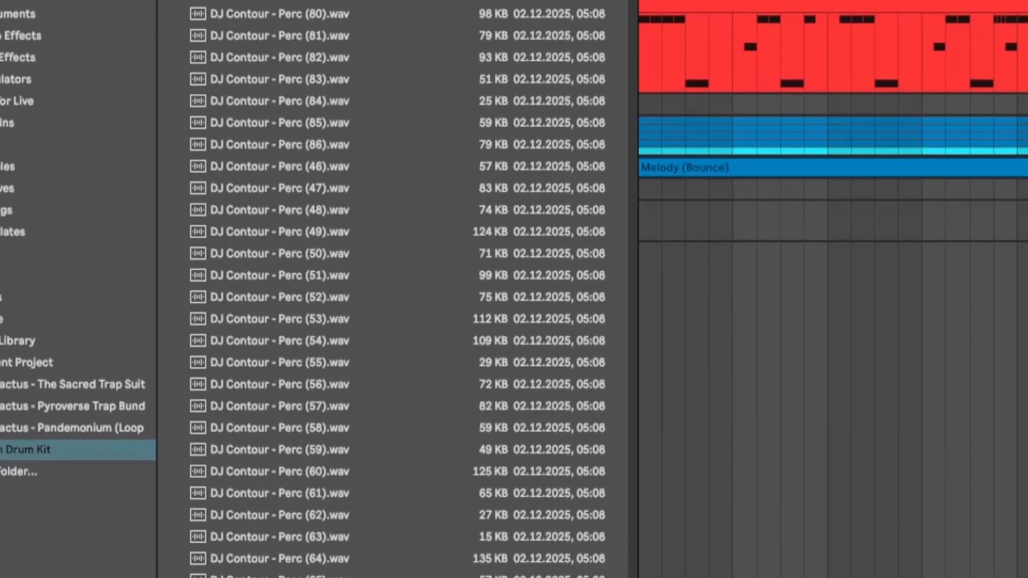
# Audition further samples in the Perc folder over the playing loop and load Perc (57) onto the FX3 pad
pyautogui.scroll(-2, 381, 246)
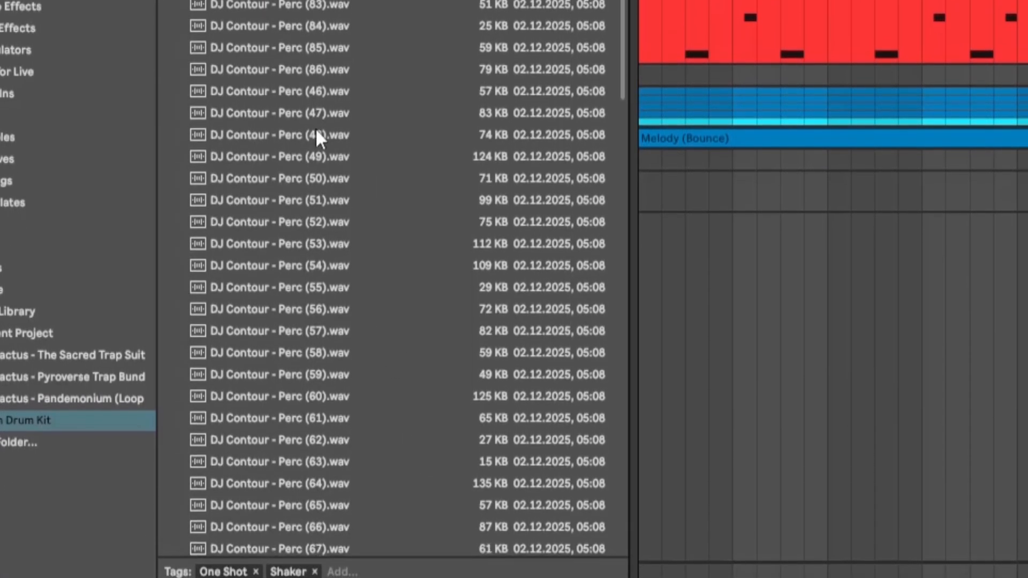
pyautogui.click(250, 172)
pyautogui.click(289, 262)
pyautogui.click(313, 349)
pyautogui.click(312, 393)
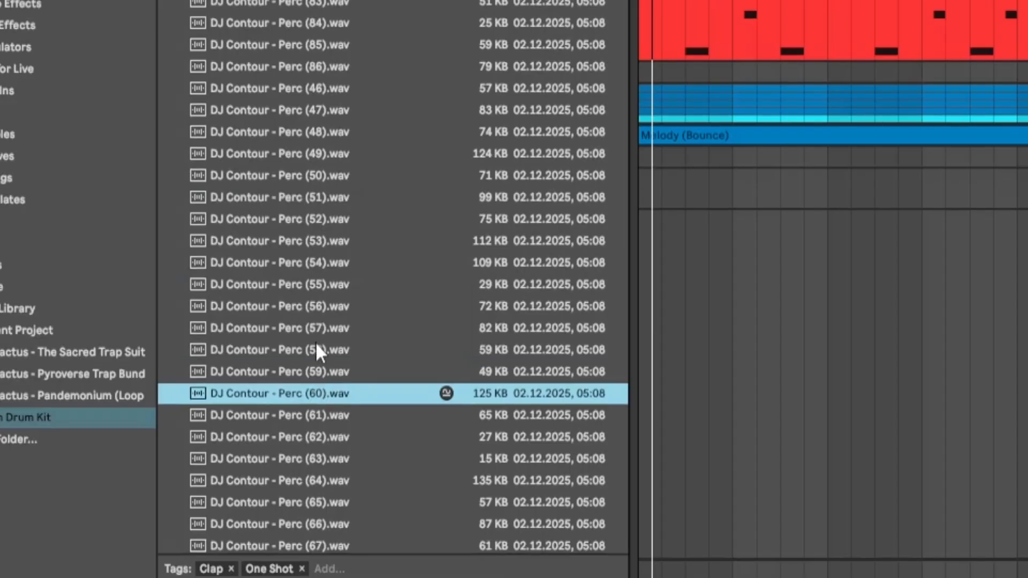
pyautogui.click(315, 329)
pyautogui.click(313, 350)
pyautogui.click(315, 324)
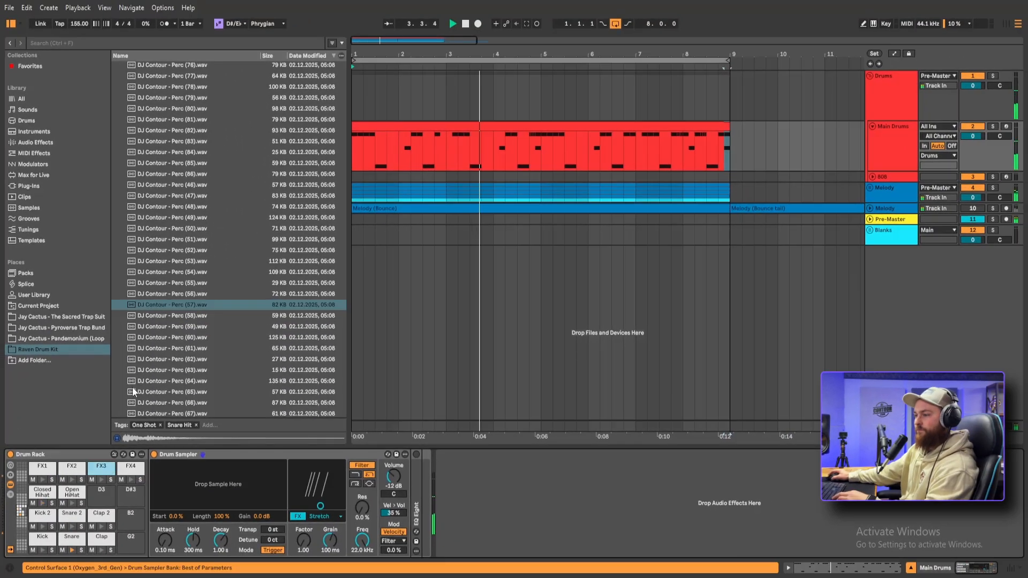
pyautogui.moveTo(178, 302); pyautogui.dragTo(194, 479)
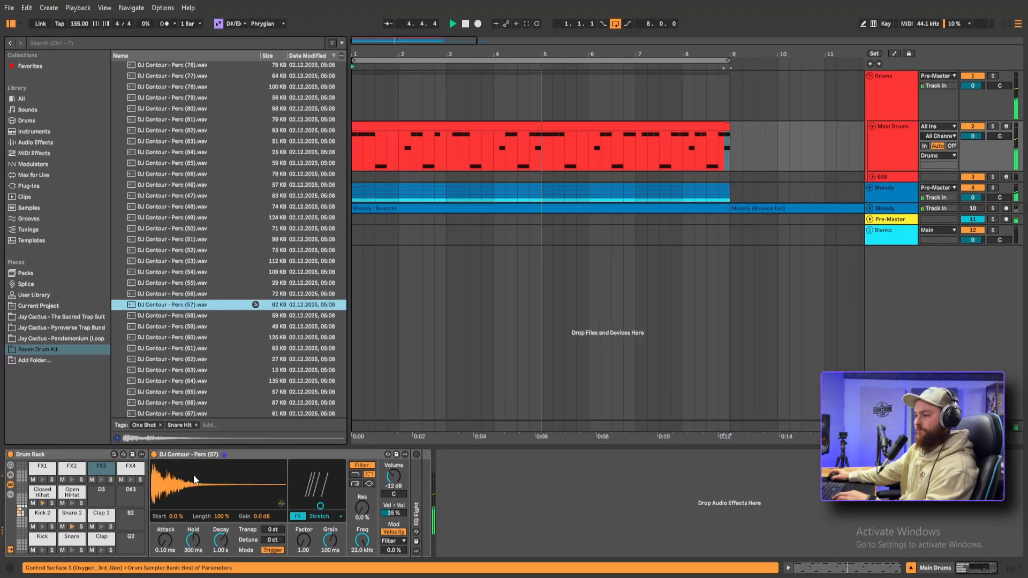
# Program FX2 and FX3 percussion hits around the FX1 notes in the Main Drums clip, including FX3 hits in bars 3 and 8
pyautogui.click(886, 130)
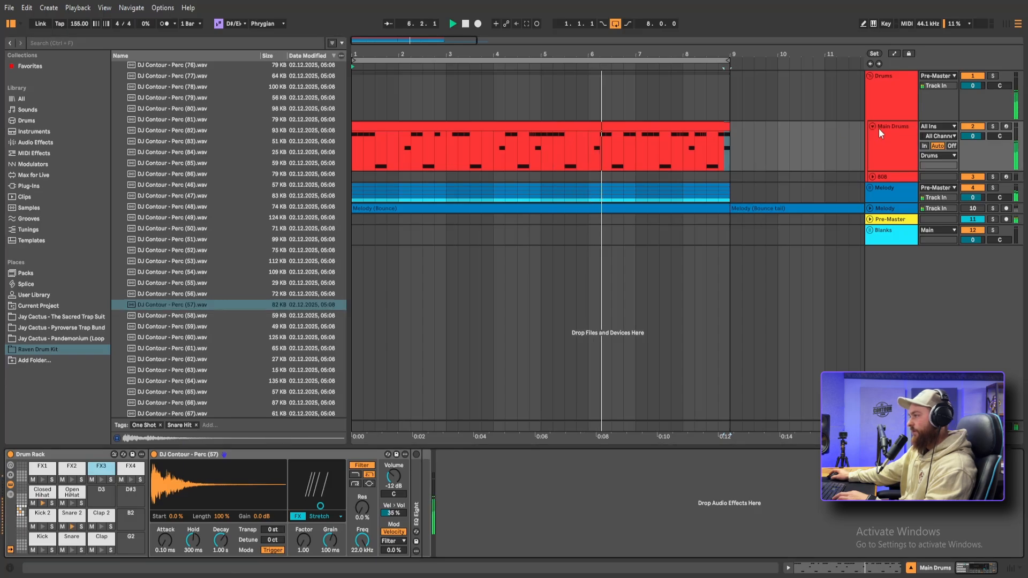
pyautogui.click(15, 24)
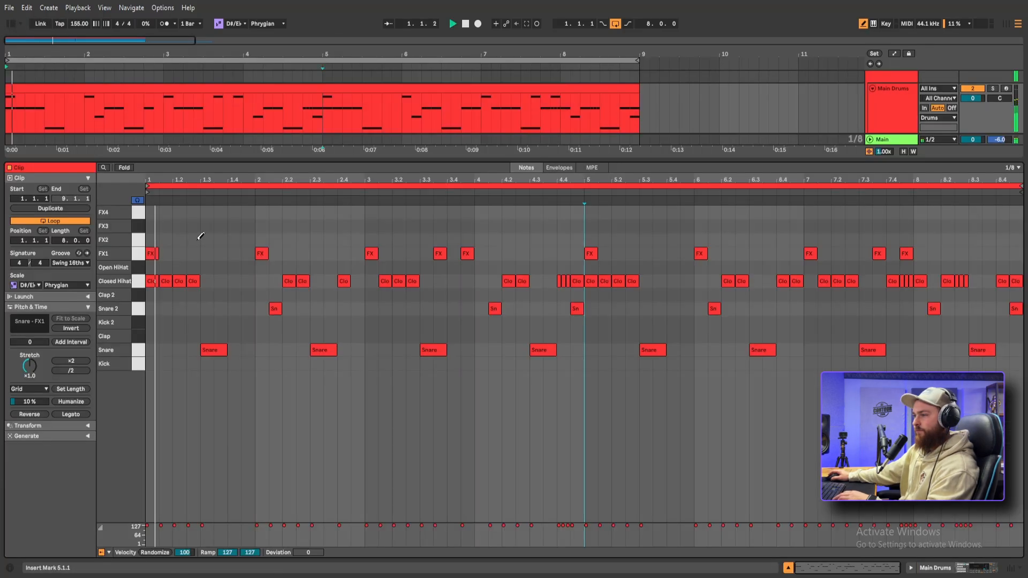
pyautogui.click(182, 238)
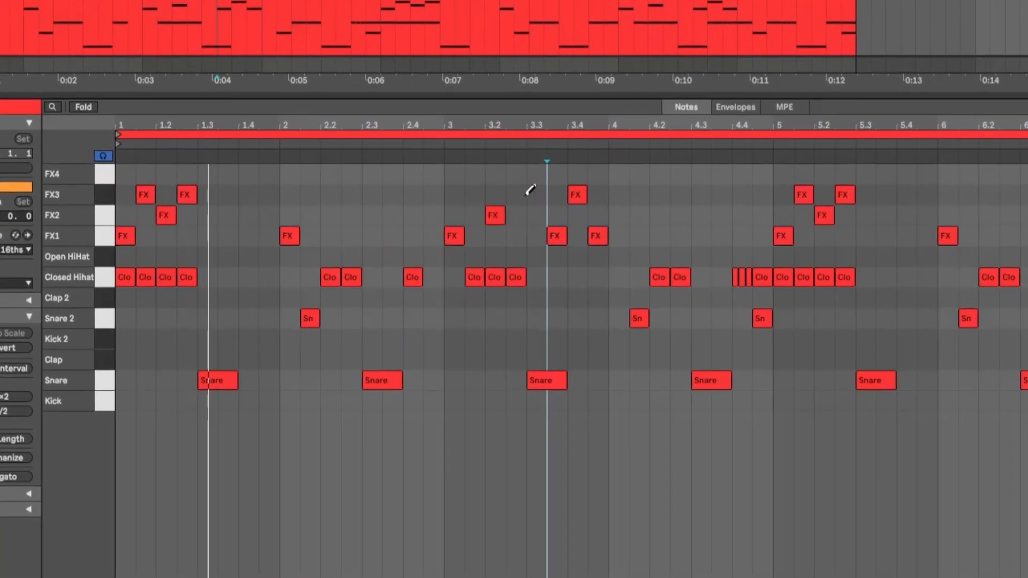
pyautogui.click(413, 225)
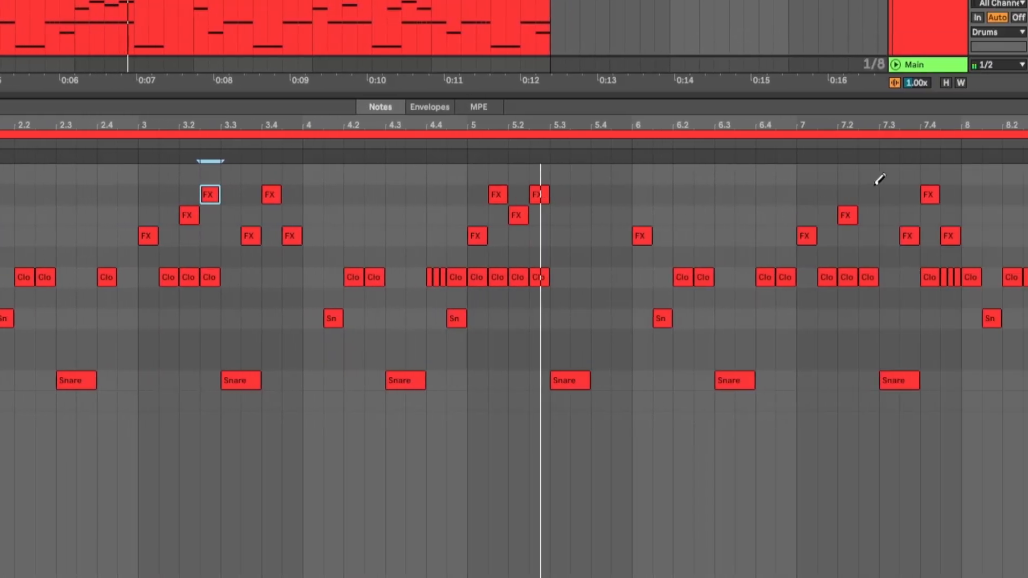
pyautogui.click(1001, 195)
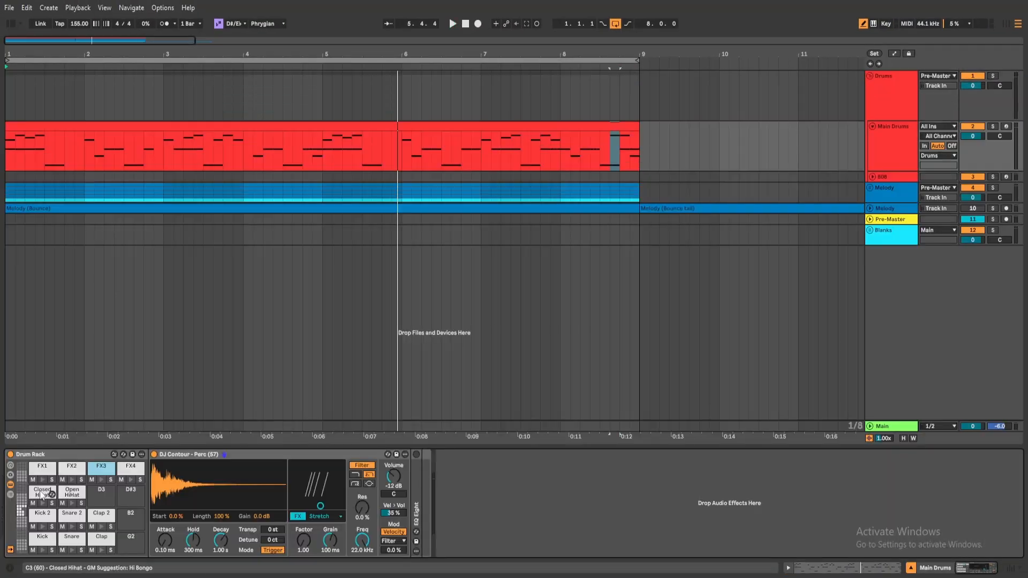
# Set the random pan of the Closed Hihat sampler to 25% and play the loop to check it
pyautogui.click(41, 493)
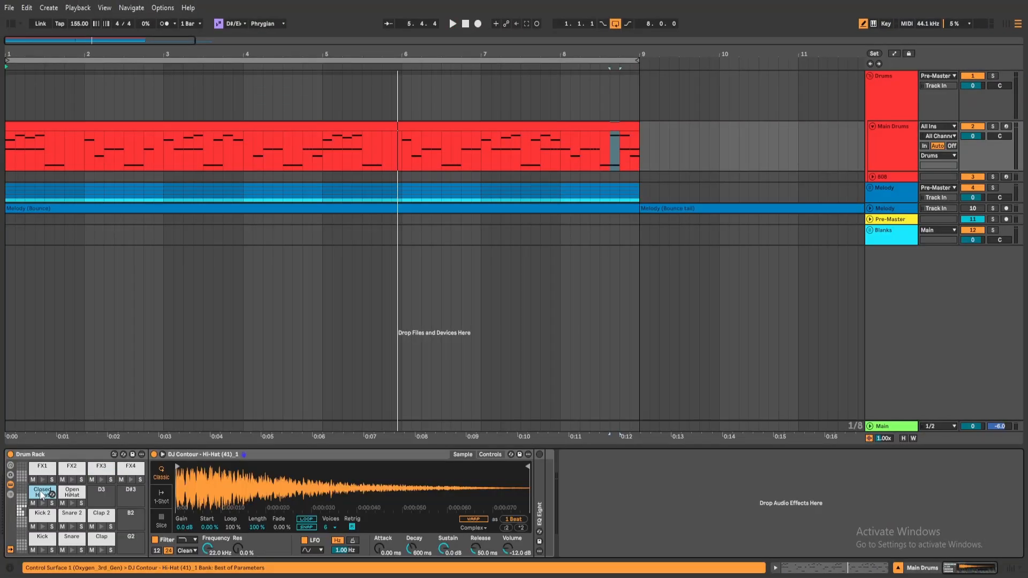
pyautogui.click(490, 454)
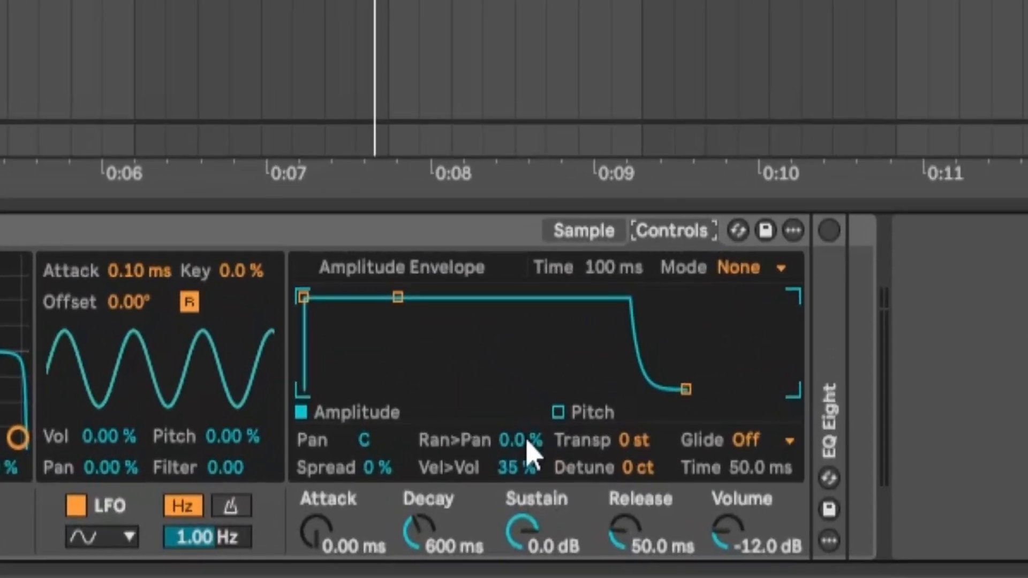
pyautogui.click(441, 521)
pyautogui.write('2')
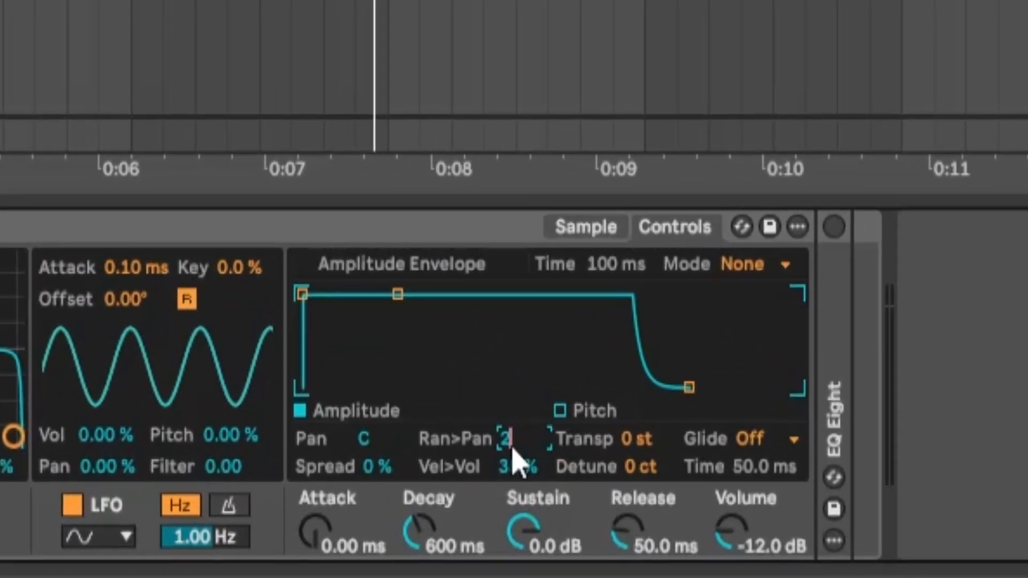
pyautogui.write('0')
pyautogui.press('Return')
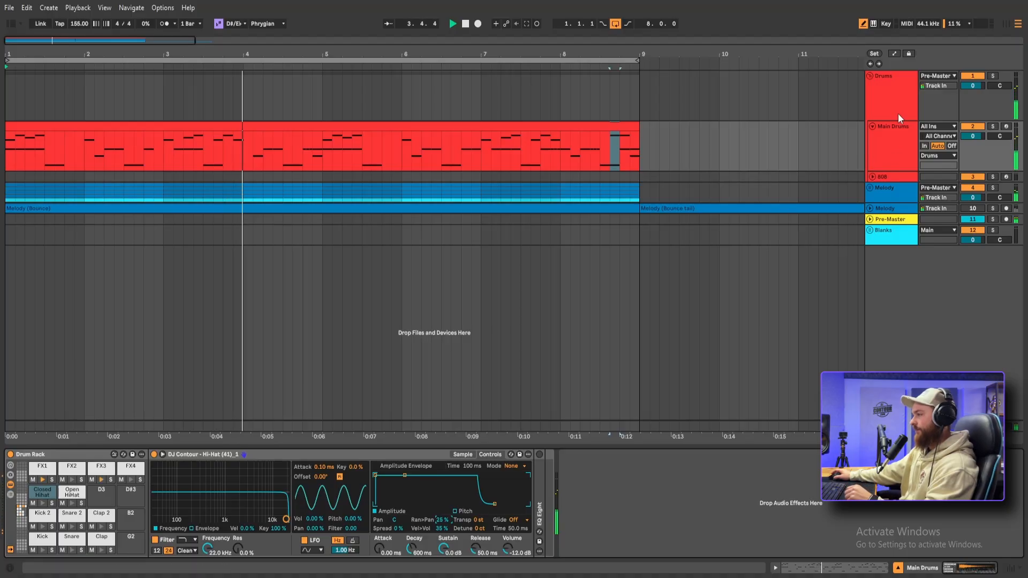
pyautogui.press('space')
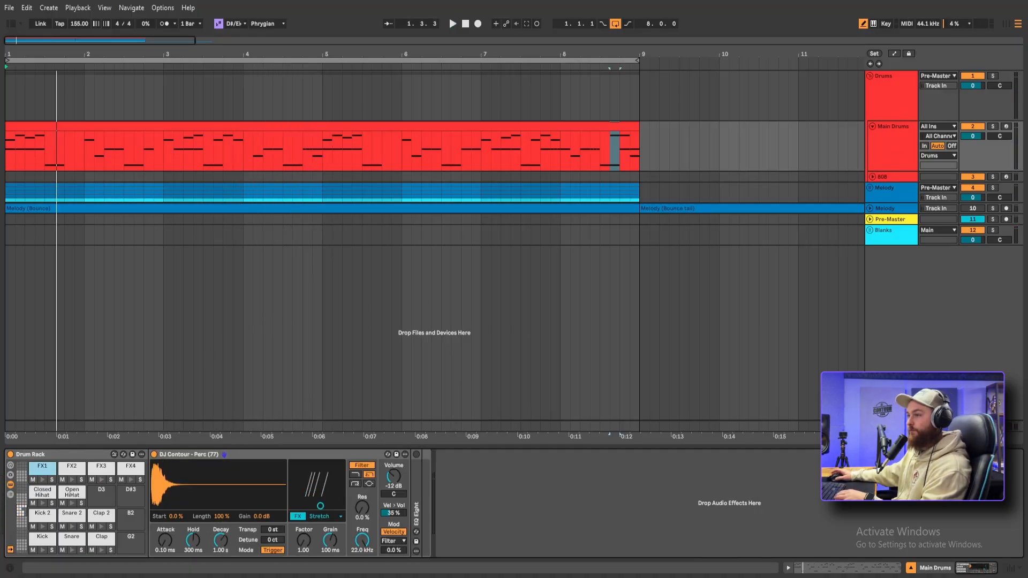
# Audition the Percussion Loops folder and lay Percussion Loop (10) across all eight bars on its own track, lowering the track volume
pyautogui.click(8, 26)
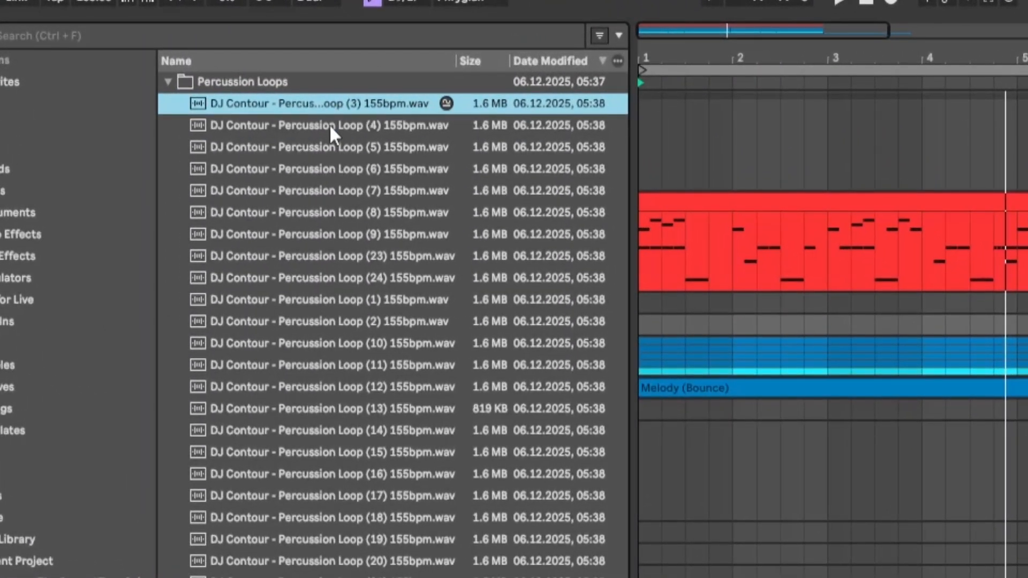
pyautogui.click(328, 124)
pyautogui.click(327, 147)
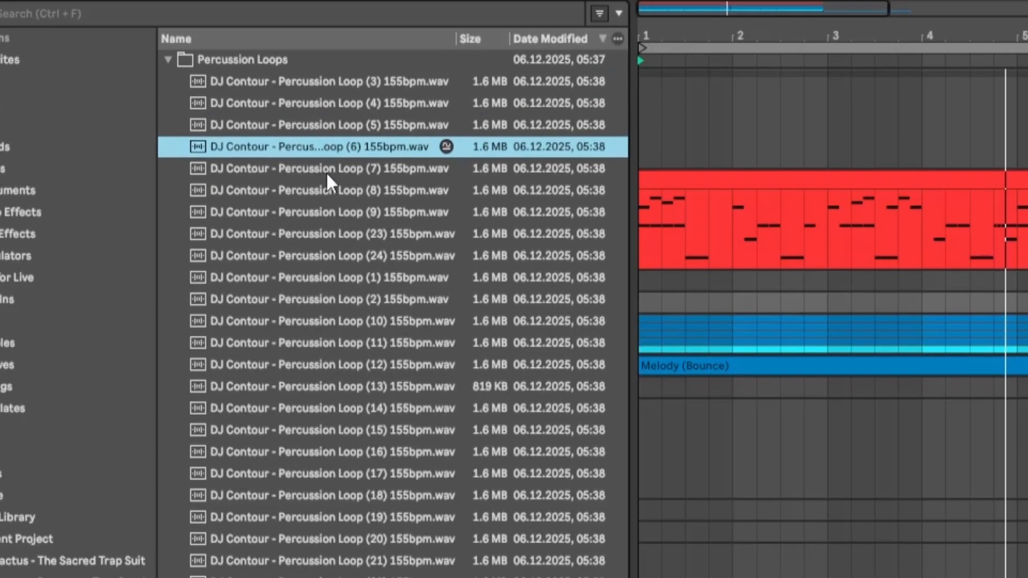
pyautogui.click(326, 157)
pyautogui.click(327, 179)
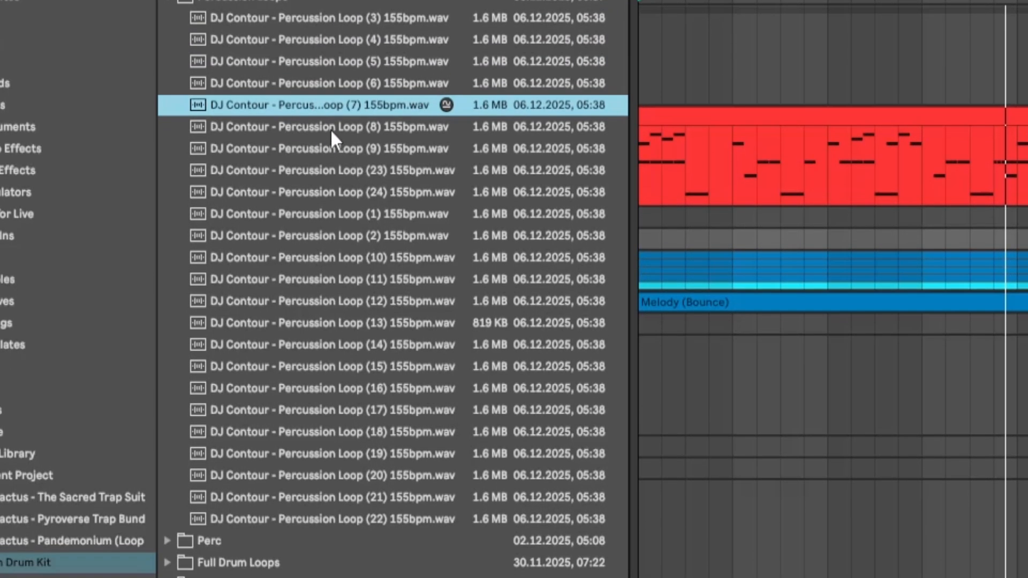
pyautogui.click(330, 128)
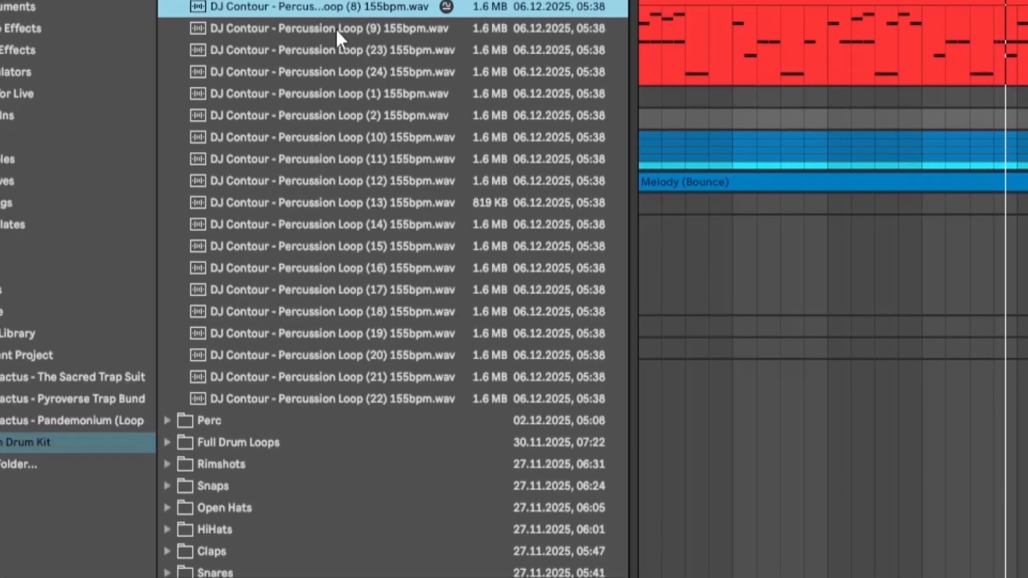
pyautogui.click(336, 27)
pyautogui.click(340, 114)
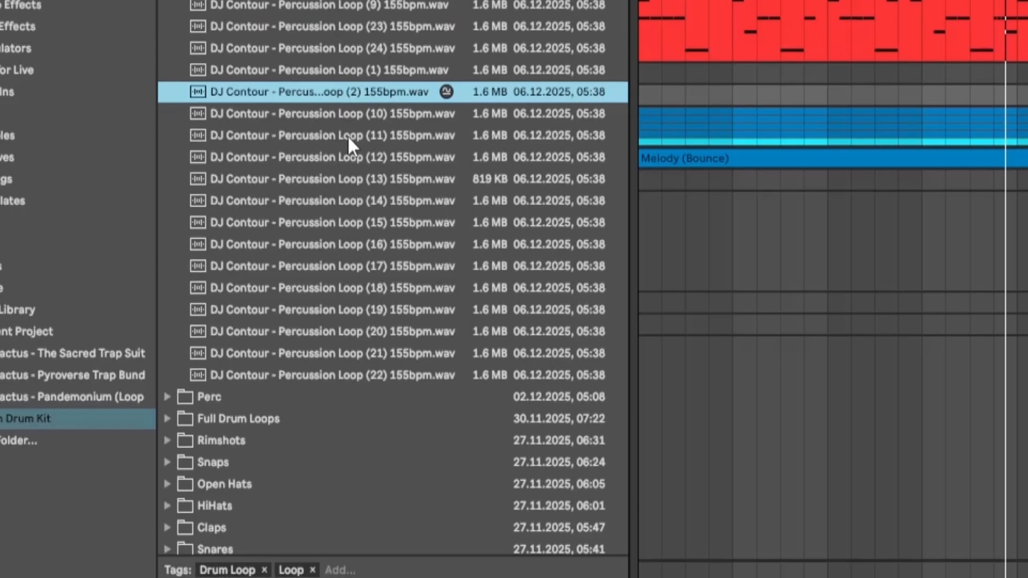
pyautogui.click(345, 116)
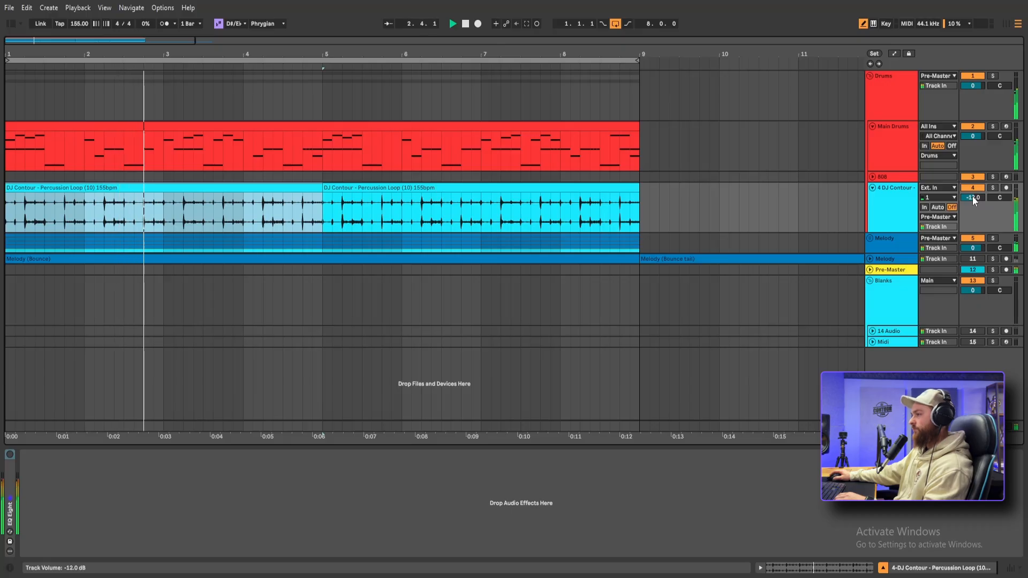
pyautogui.moveTo(973, 197); pyautogui.dragTo(972, 196)
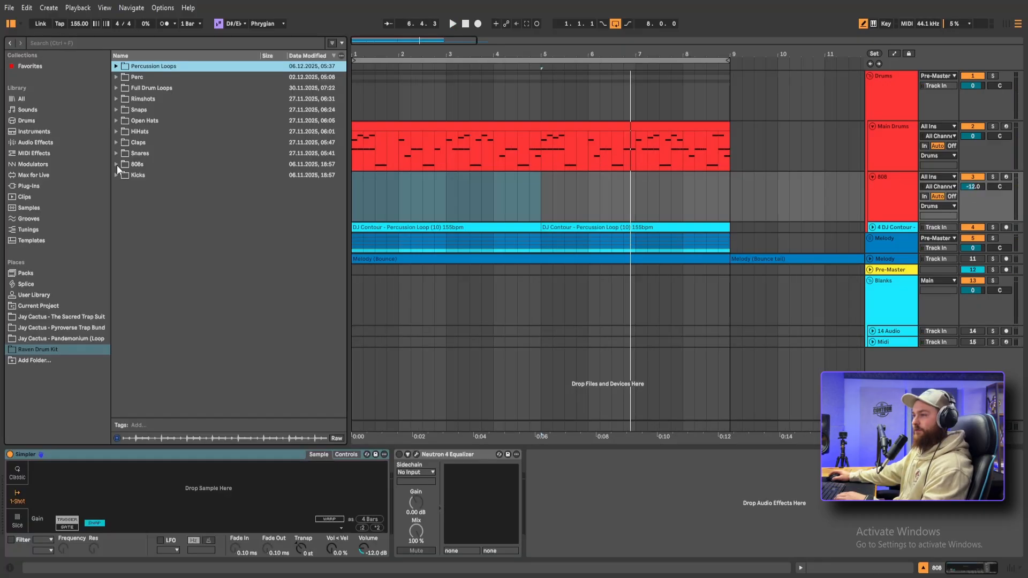
# Audition the samples in the 808s folder over the playing loop and load 808 (34) into the 808 track's Simpler
pyautogui.click(116, 165)
pyautogui.press('space')
pyautogui.click(155, 175)
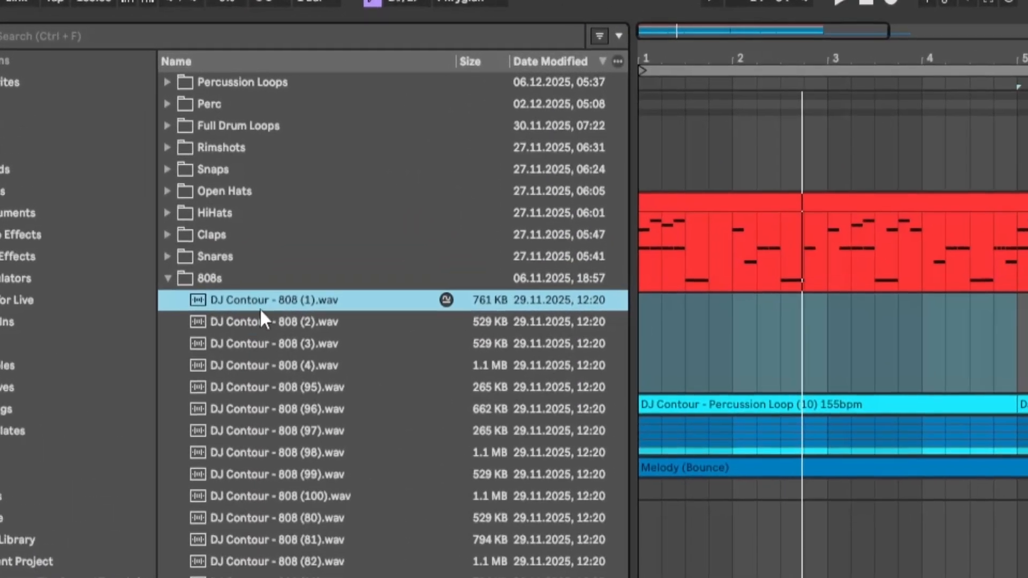
pyautogui.press('Down')
pyautogui.press('Down')
pyautogui.press('Down')
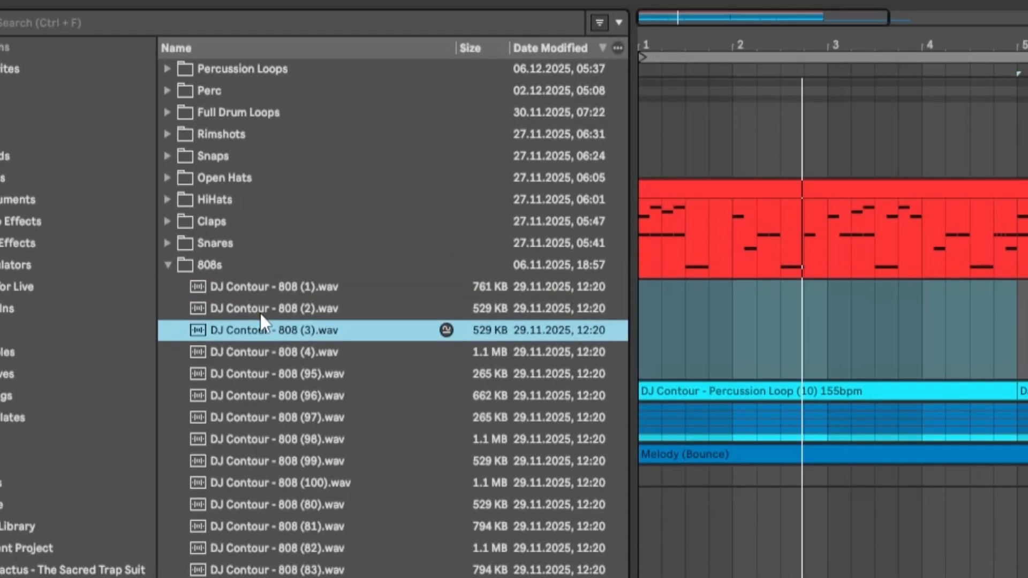
pyautogui.press('Down')
pyautogui.press('Down')
pyautogui.press('Down')
pyautogui.press('Down')
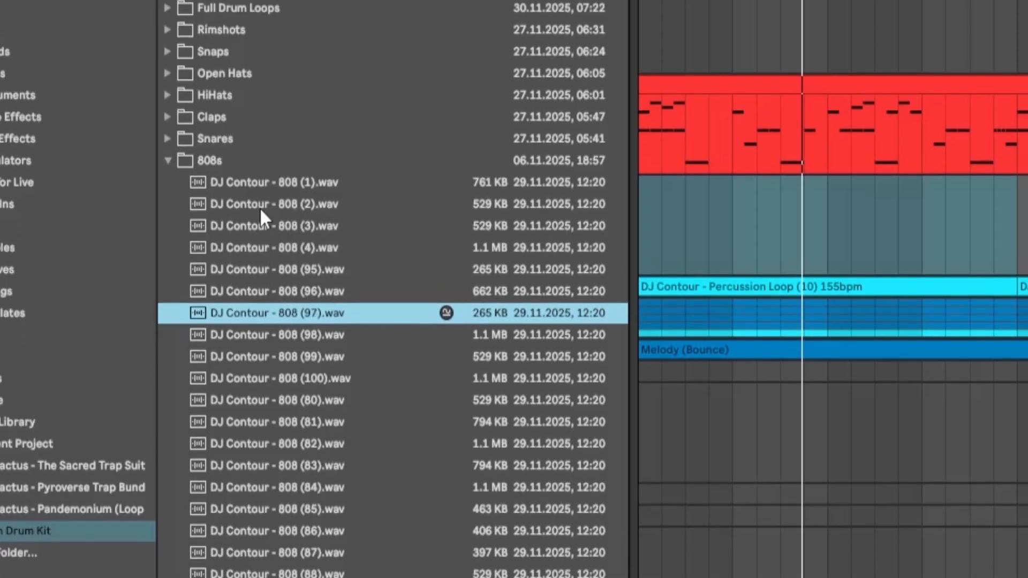
pyautogui.press('Down')
pyautogui.press('Down')
pyautogui.press('Down')
pyautogui.press('Down')
pyautogui.press('Down')
pyautogui.press('Down')
pyautogui.press('Down')
pyautogui.press('Down')
pyautogui.press('Down')
pyautogui.press('Down')
pyautogui.press('Down')
pyautogui.press('Down')
pyautogui.press('Down')
pyautogui.press('Down')
pyautogui.press('Down')
pyautogui.press('Down')
pyautogui.press('Down')
pyautogui.press('Down')
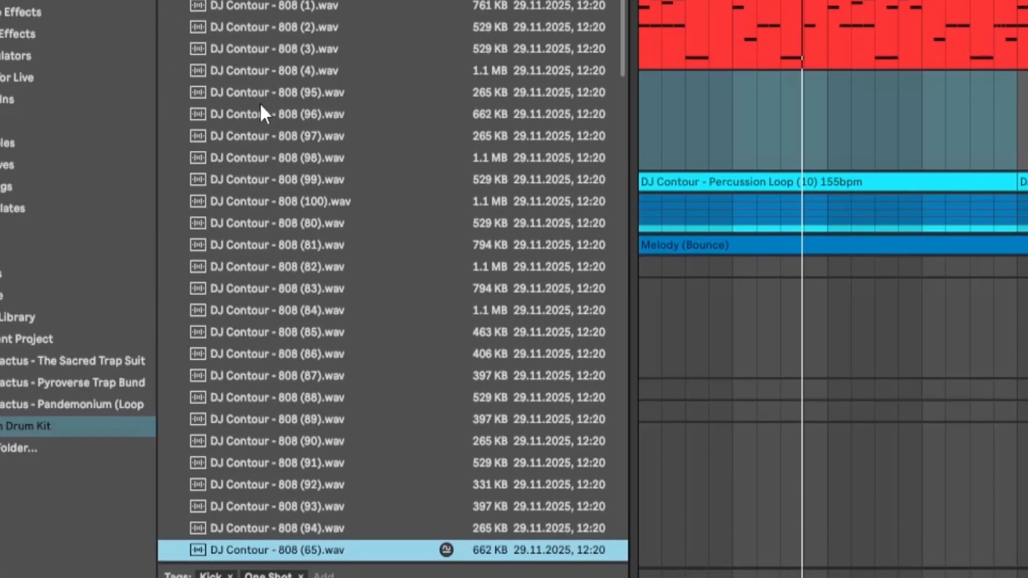
pyautogui.press('Down')
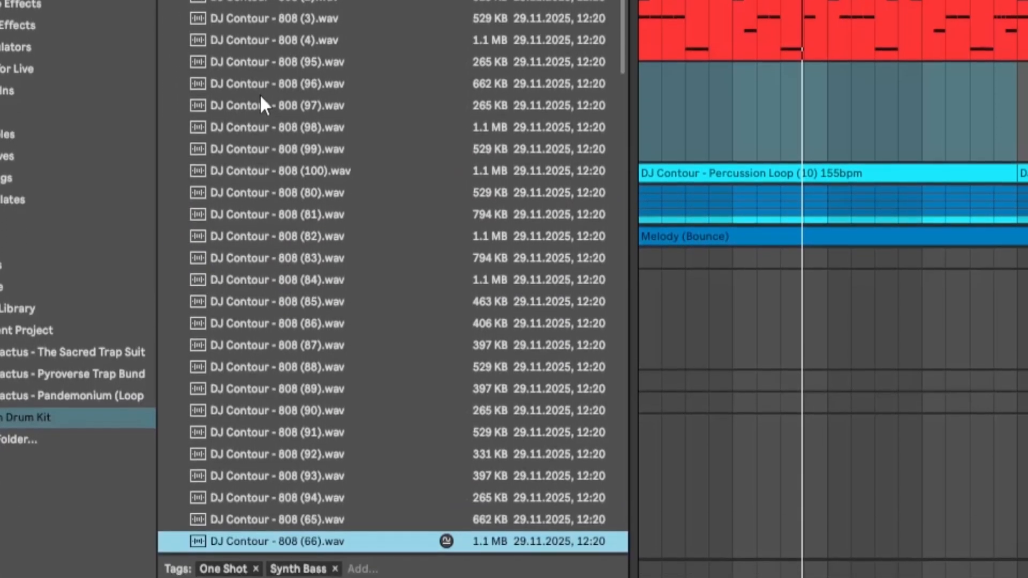
pyautogui.press('Down')
pyautogui.press('Down')
pyautogui.press('Down')
pyautogui.press('Down')
pyautogui.press('Down')
pyautogui.press('Down')
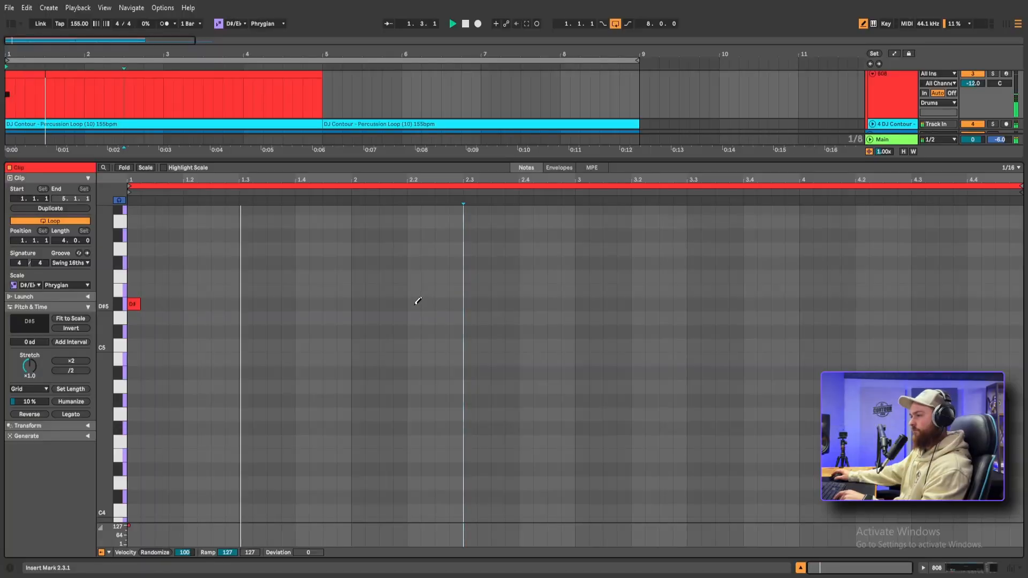
# Write a four-bar 808 pattern with D#5 hits at 1, 2.2, 3, 3.2.3, 3.4 and 4.2, plus two D#6 hits in beat 4.4
pyautogui.click(416, 303)
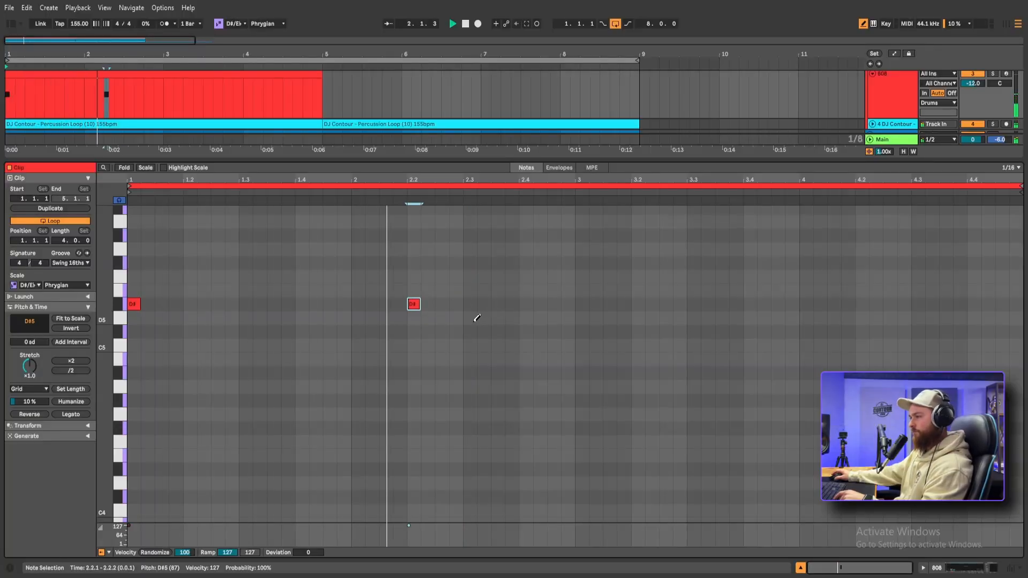
pyautogui.click(584, 303)
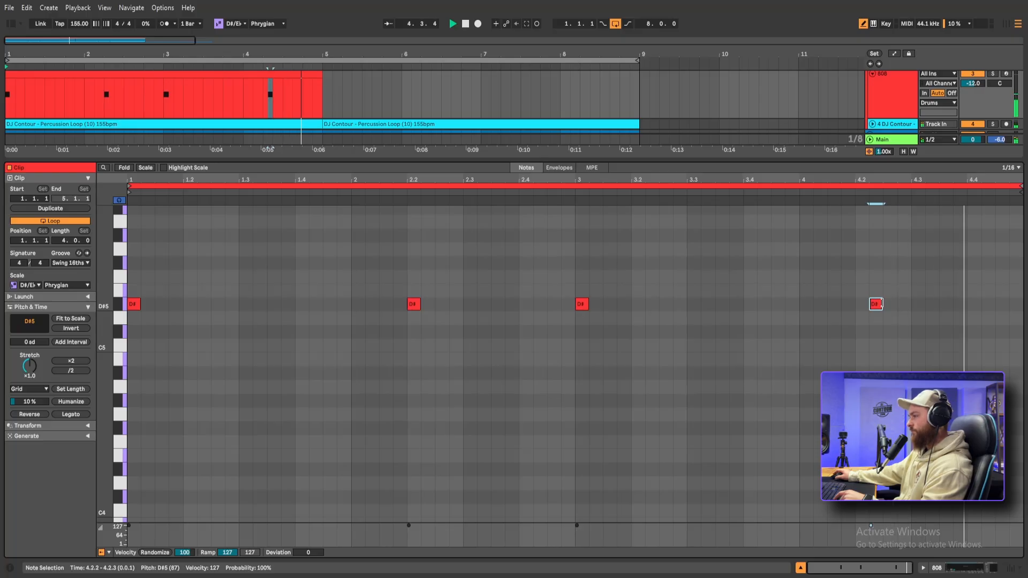
pyautogui.click(750, 407)
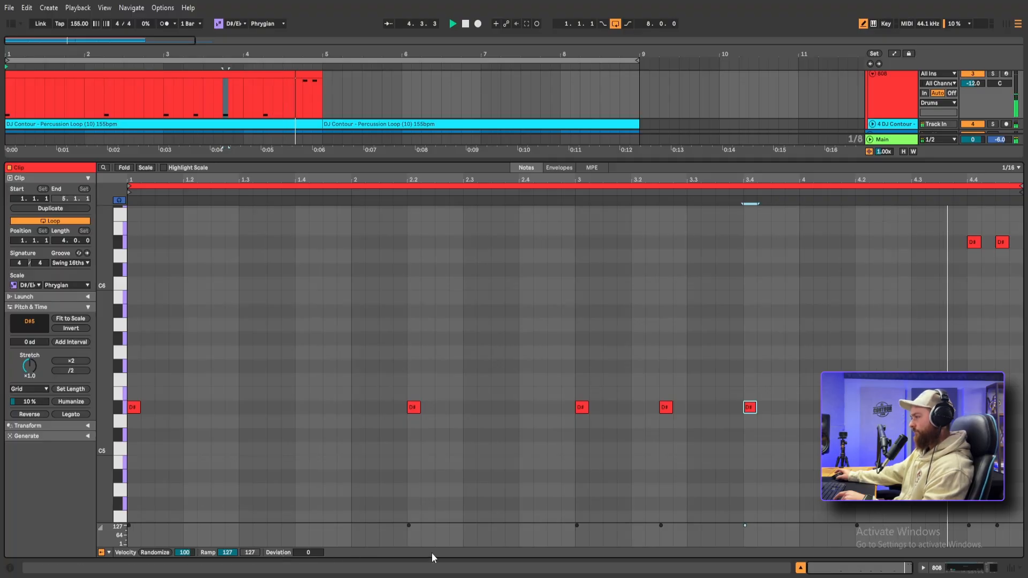
pyautogui.press('space')
# Transpose all the 808 notes down an octave and repeat the pattern across bars 5 to 8
pyautogui.hotkey('ctrl', 'a')
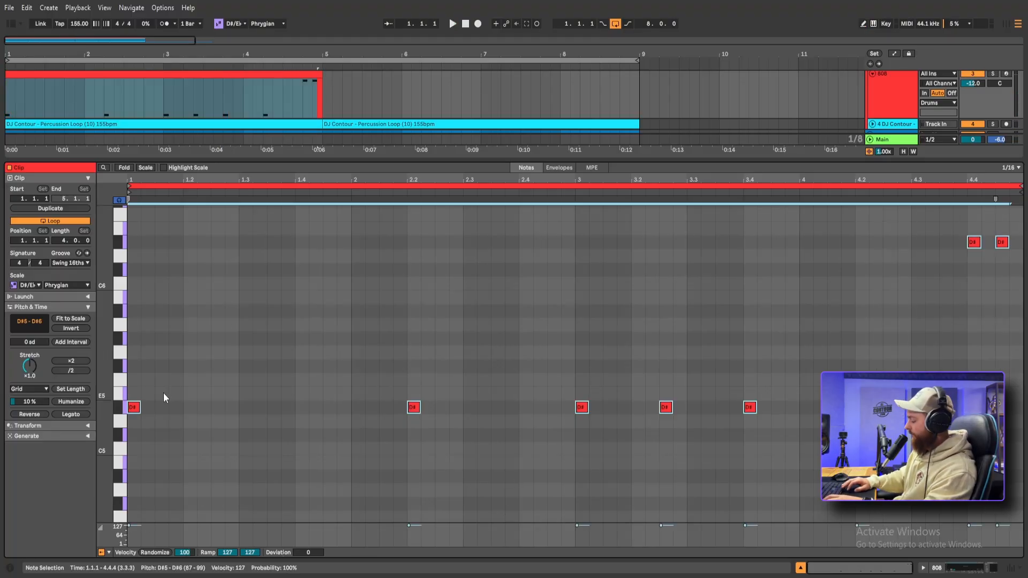
pyautogui.hotkey('shift', 'Down')
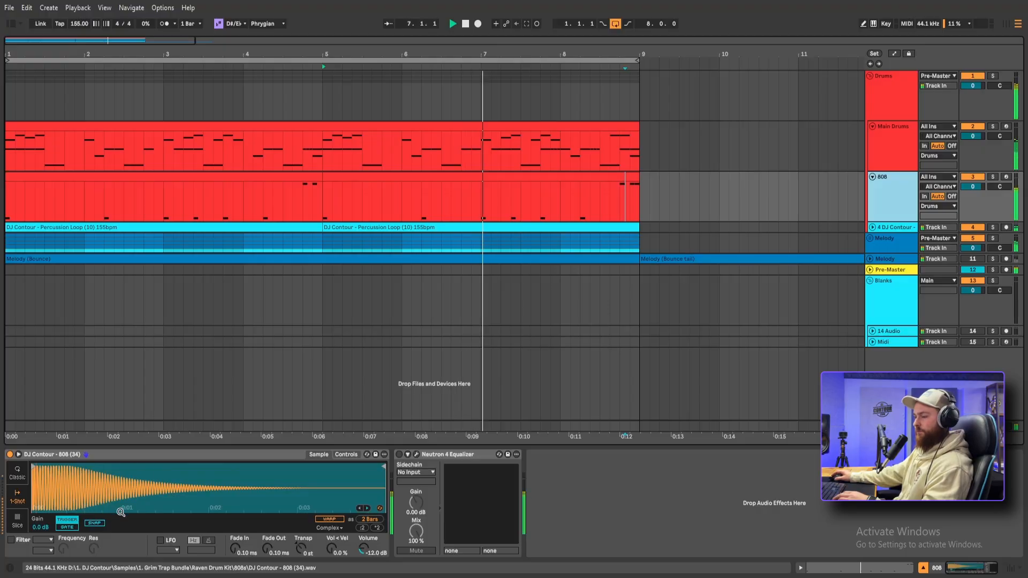
pyautogui.press('space')
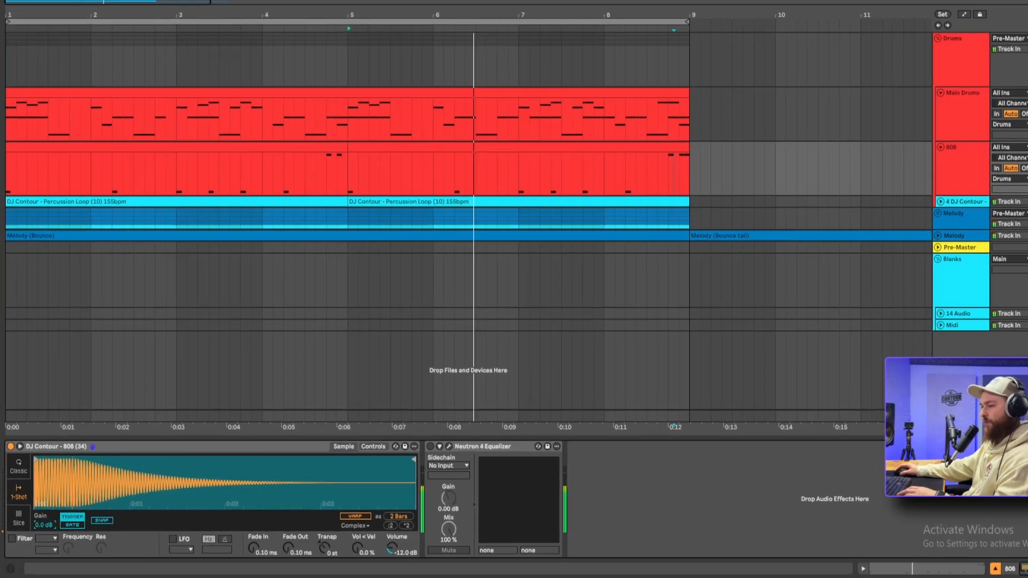
# Raise the sample gain of 808 (34) in the 808 track's Simpler
pyautogui.moveTo(41, 528); pyautogui.dragTo(41, 512)
pyautogui.moveTo(135, 462); pyautogui.dragTo(135, 461)
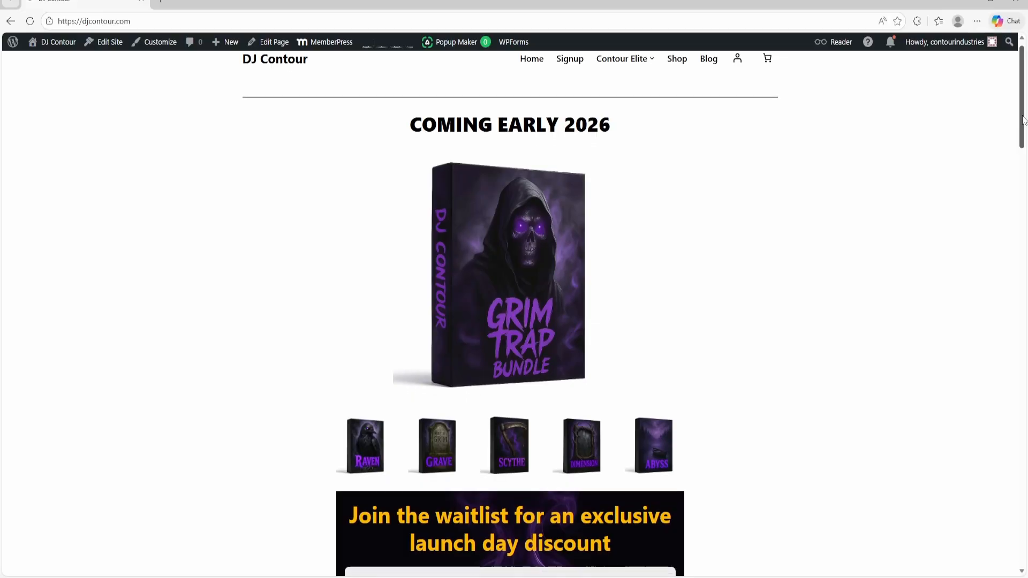
# Switch to the web browser and look over the bundle's waitlist section and contents list on djcontour.com
pyautogui.moveTo(1023, 119); pyautogui.dragTo(1025, 168)
pyautogui.scroll(-2, 1025, 174)
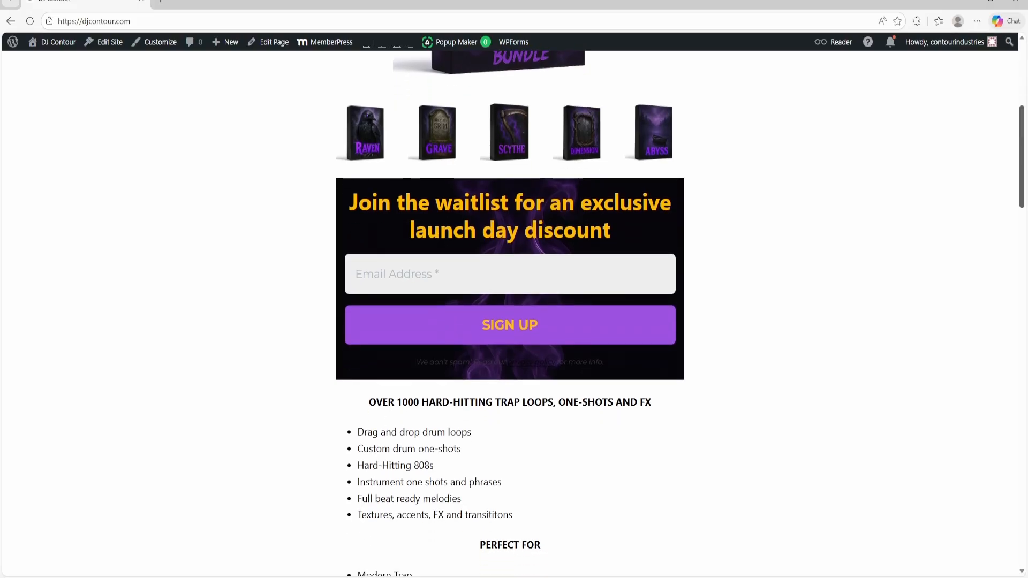
pyautogui.scroll(-3, 1025, 182)
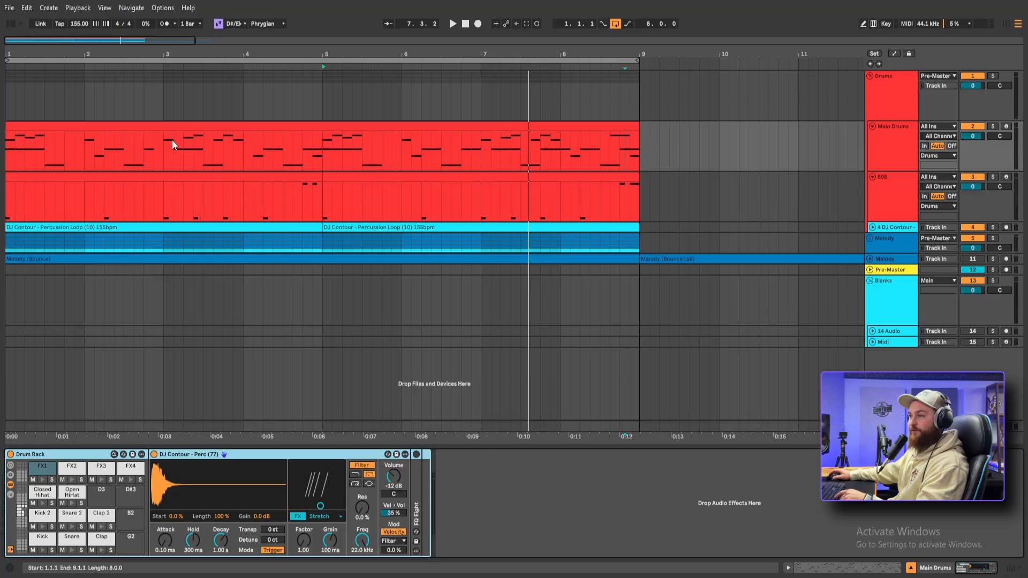
# Audition kicks from the Raven Drum Kit's Kicks folder and load DJ Contour - Kick (12)_1 onto the Drum Rack's Kick pad
pyautogui.hotkey('ctrl', 'alt', 'b')
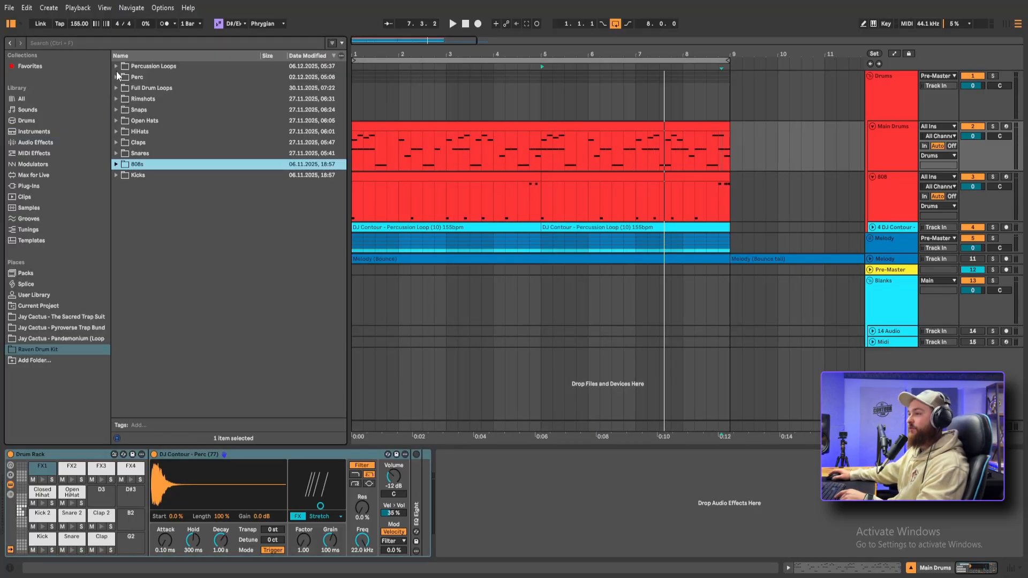
pyautogui.click(114, 175)
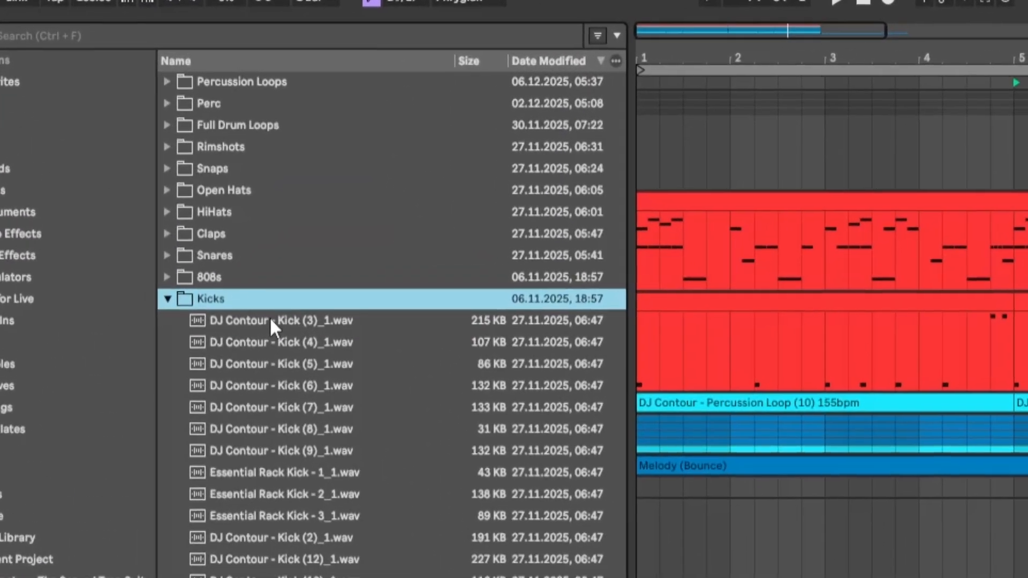
pyautogui.click(182, 241)
pyautogui.click(298, 448)
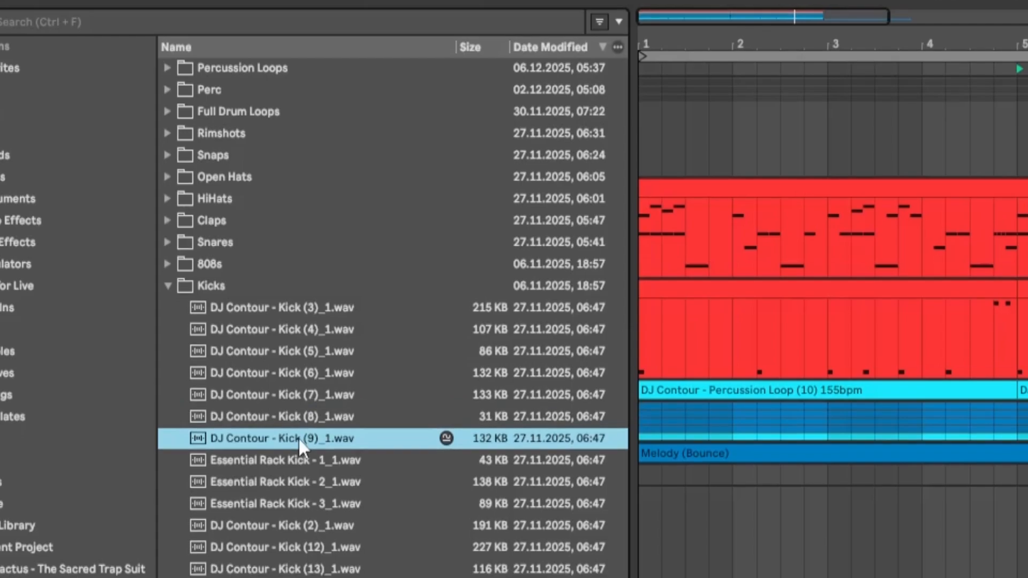
pyautogui.click(300, 470)
pyautogui.click(303, 492)
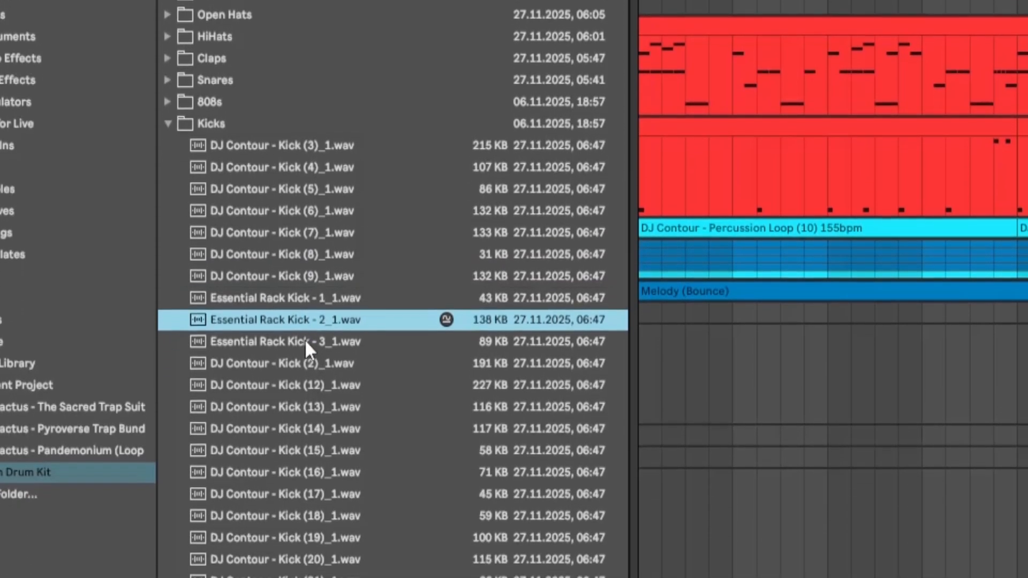
pyautogui.click(305, 345)
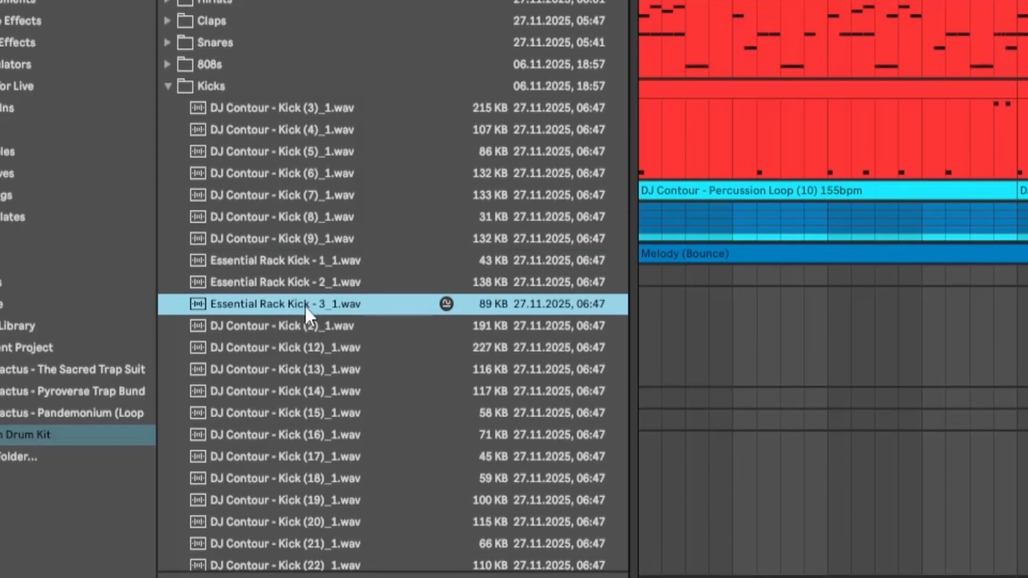
pyautogui.click(306, 365)
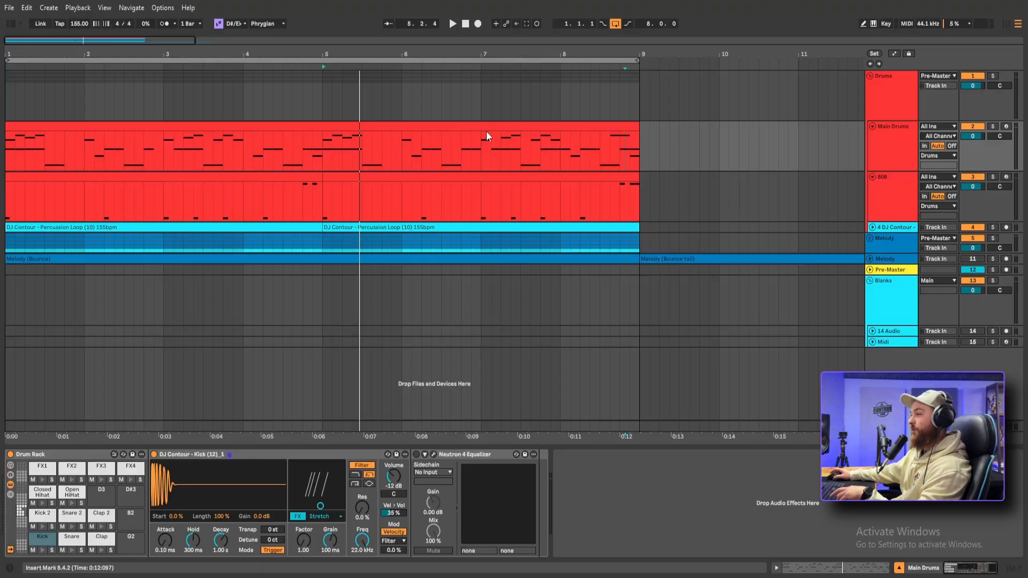
# Open the Main Drums and 808 clips together in the note editor and focus editing on the Main Drums clip
pyautogui.click(486, 131)
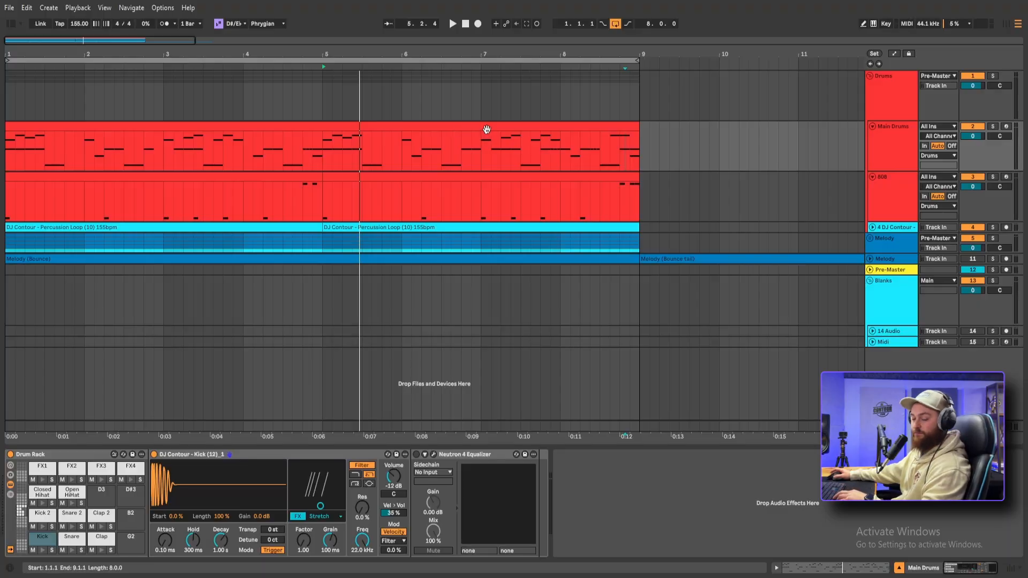
pyautogui.doubleClick(486, 130)
pyautogui.keyDown('shift'); pyautogui.click(501, 140); pyautogui.keyUp('shift')
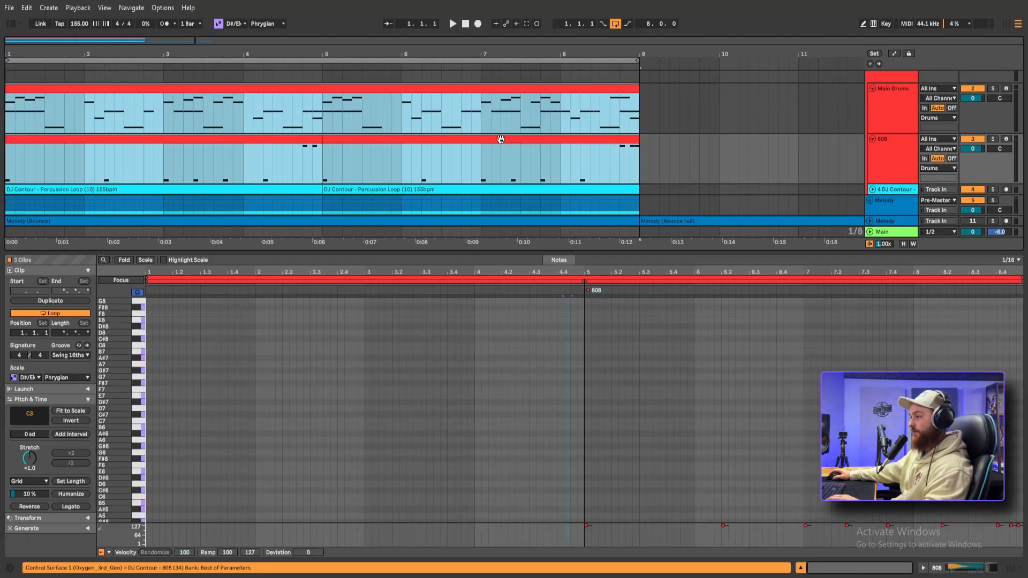
pyautogui.click(502, 90)
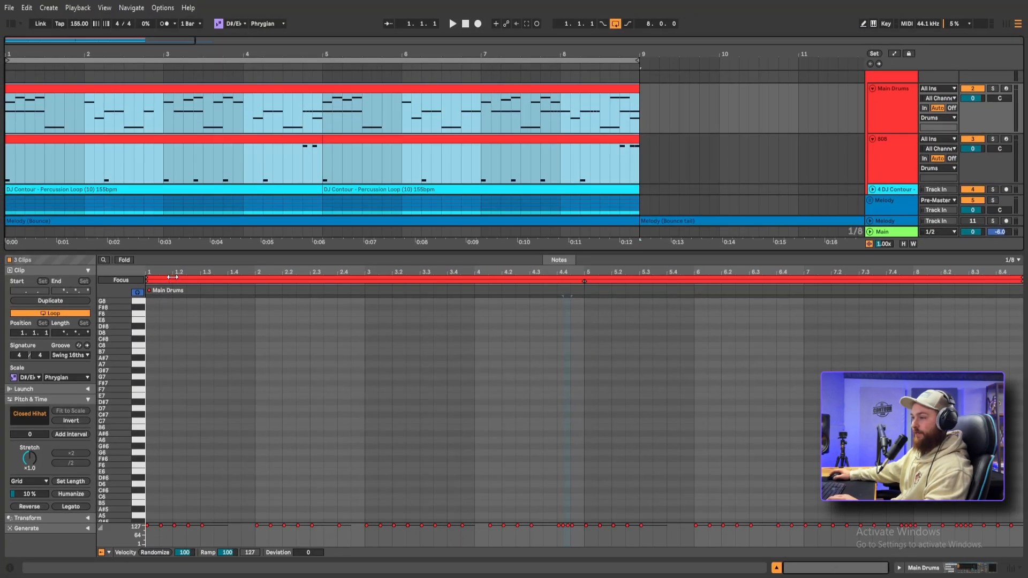
pyautogui.click(172, 277)
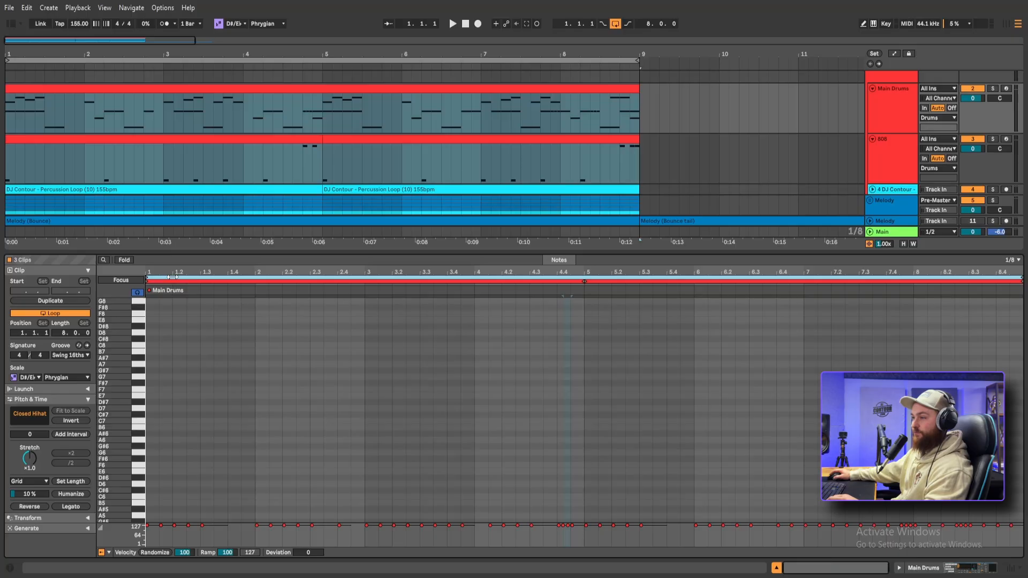
pyautogui.click(127, 277)
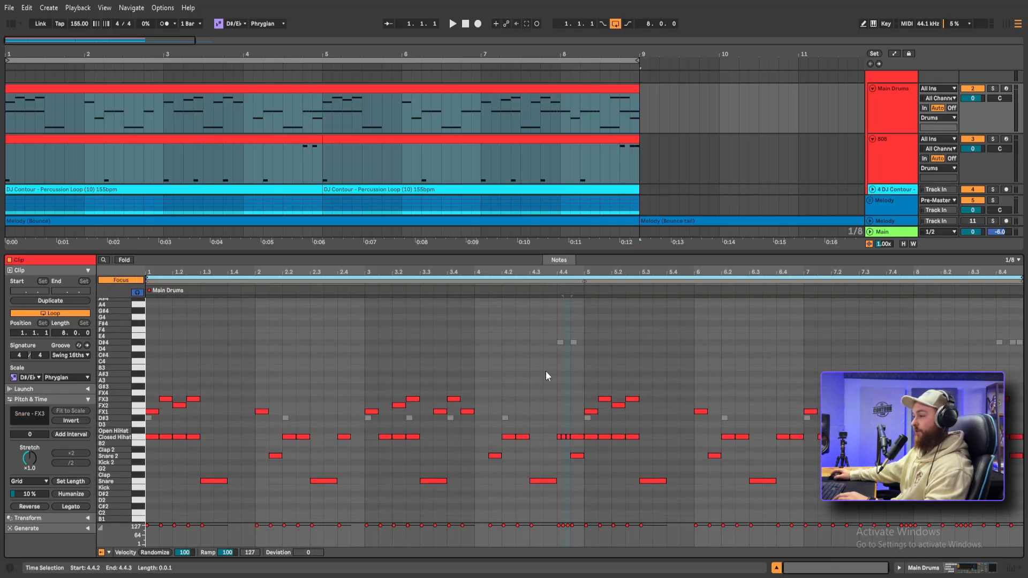
# Fold the note editor to the used rows and draw Kick hits in the Main Drums clip in line with the 808 notes
pyautogui.doubleClick(150, 486)
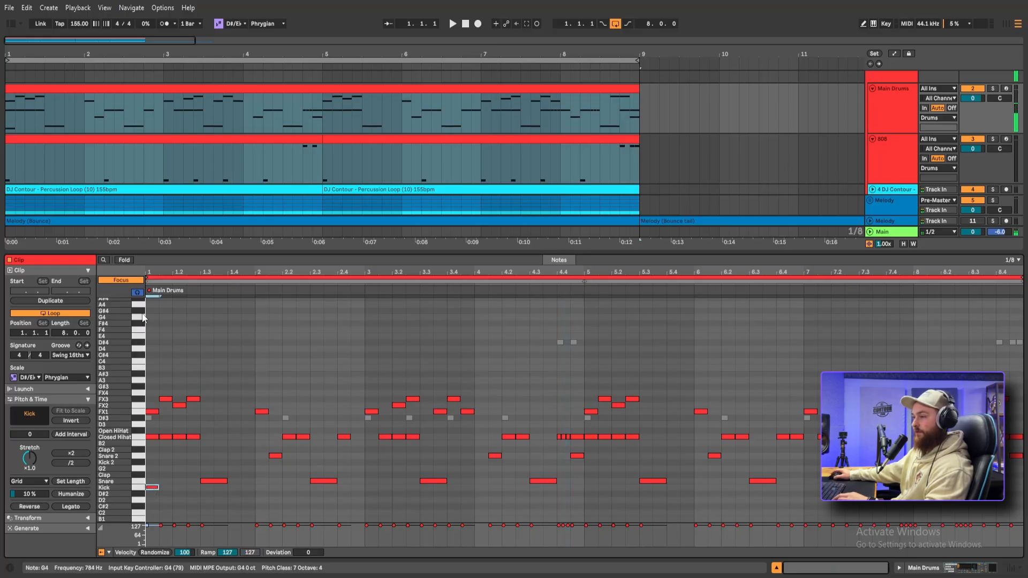
pyautogui.click(124, 260)
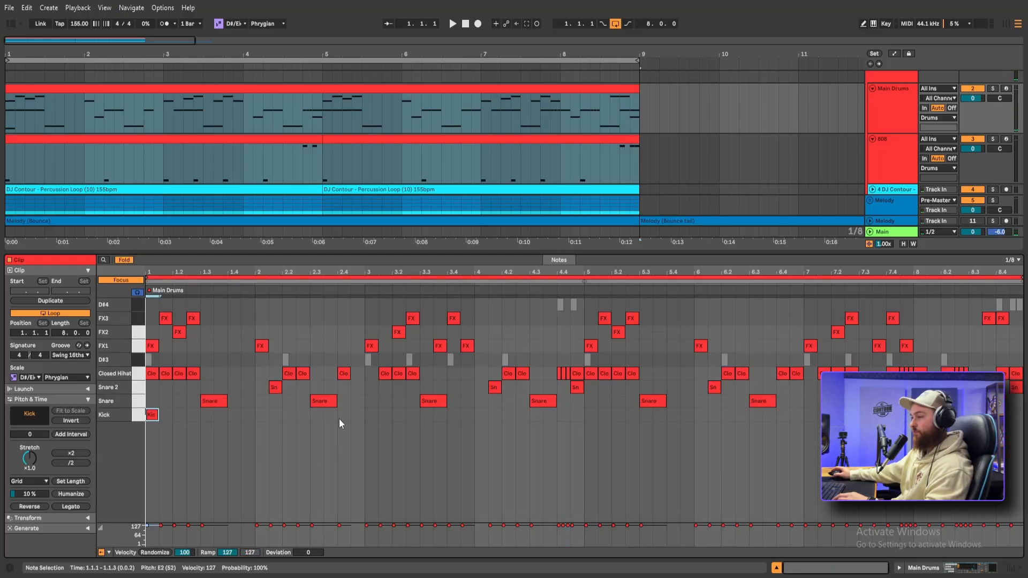
pyautogui.hotkey('ctrl', 'z')
pyautogui.press('b')
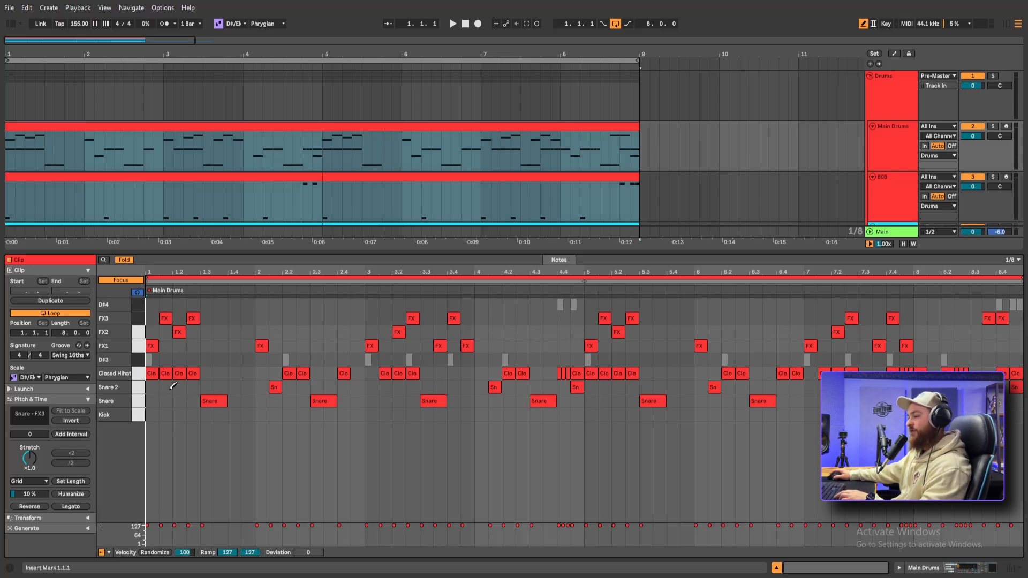
pyautogui.click(151, 415)
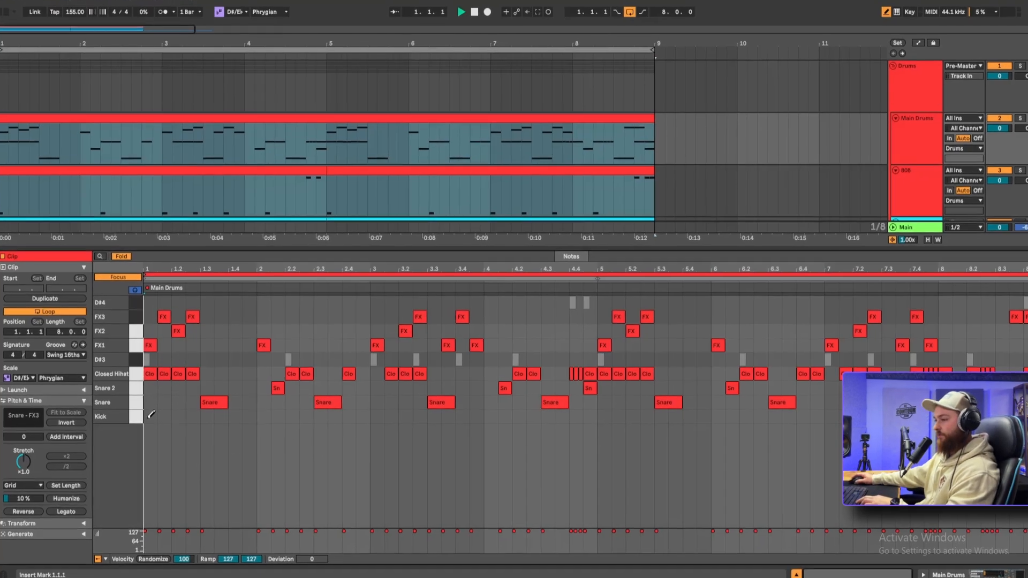
pyautogui.click(289, 415)
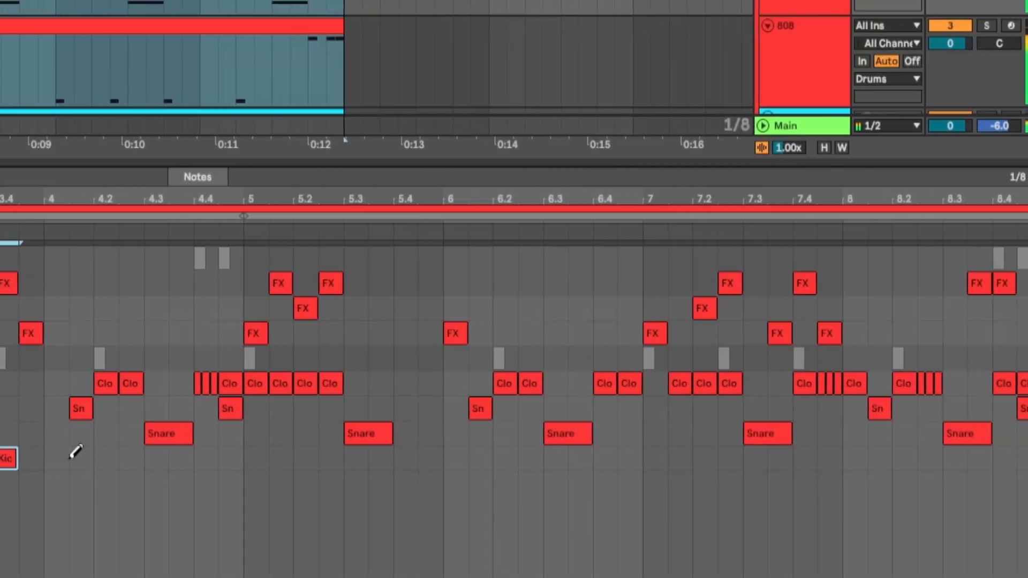
pyautogui.click(170, 458)
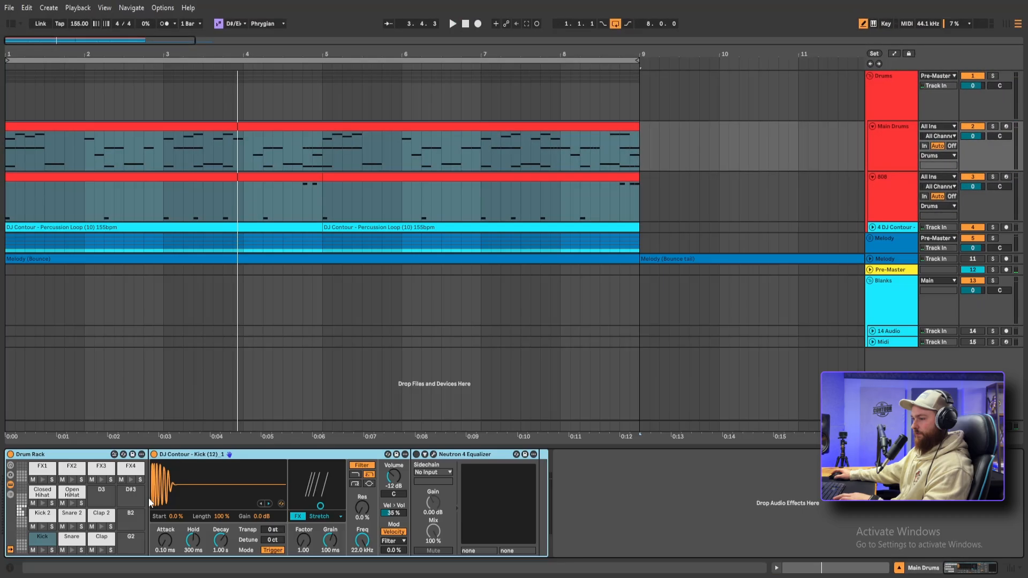
# Hot-swap the Kick pad's sample for DJ Contour - Kick (13)_1 from the Kicks folder
pyautogui.click(43, 538)
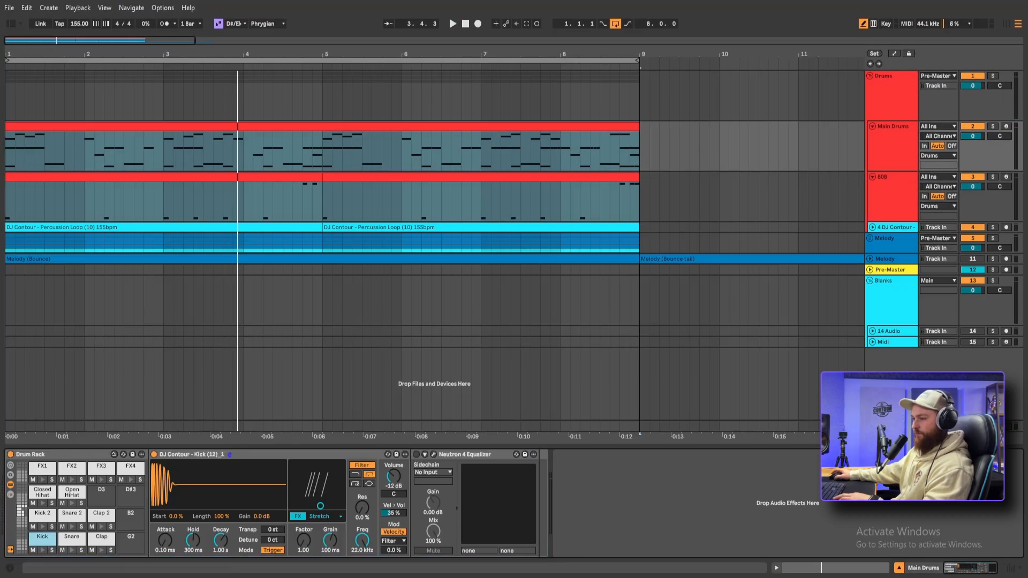
pyautogui.click(9, 25)
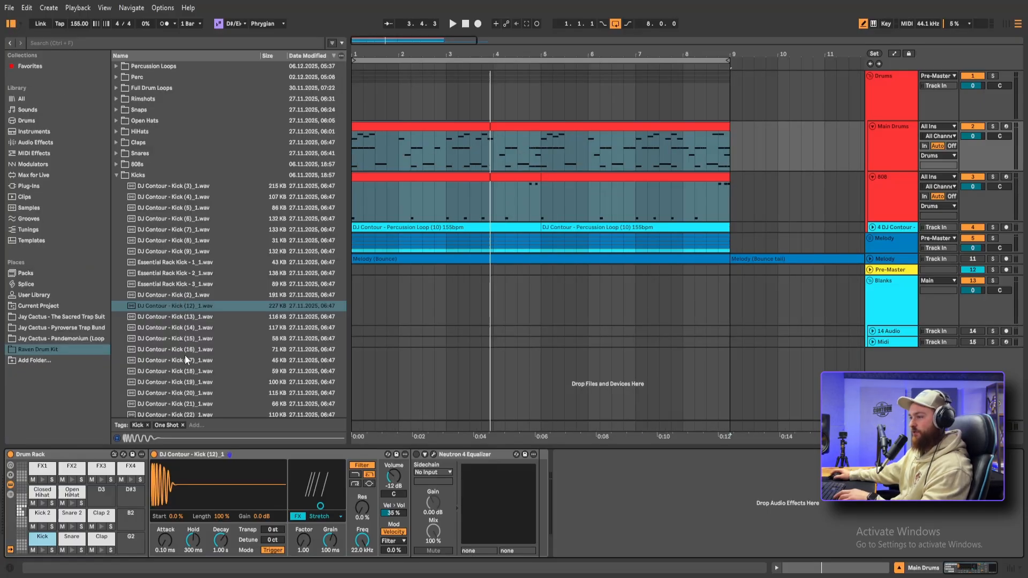
pyautogui.click(280, 503)
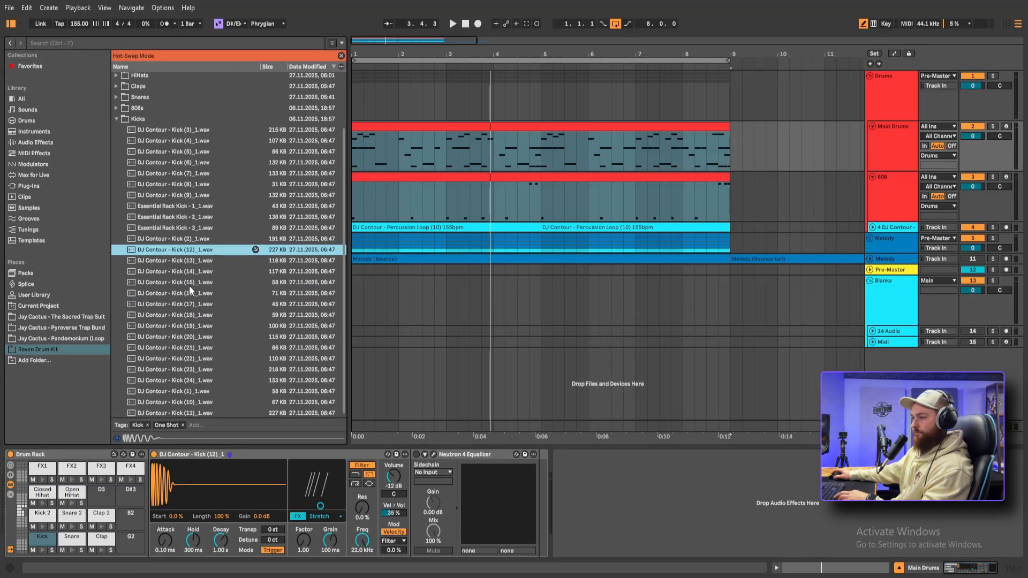
pyautogui.click(191, 262)
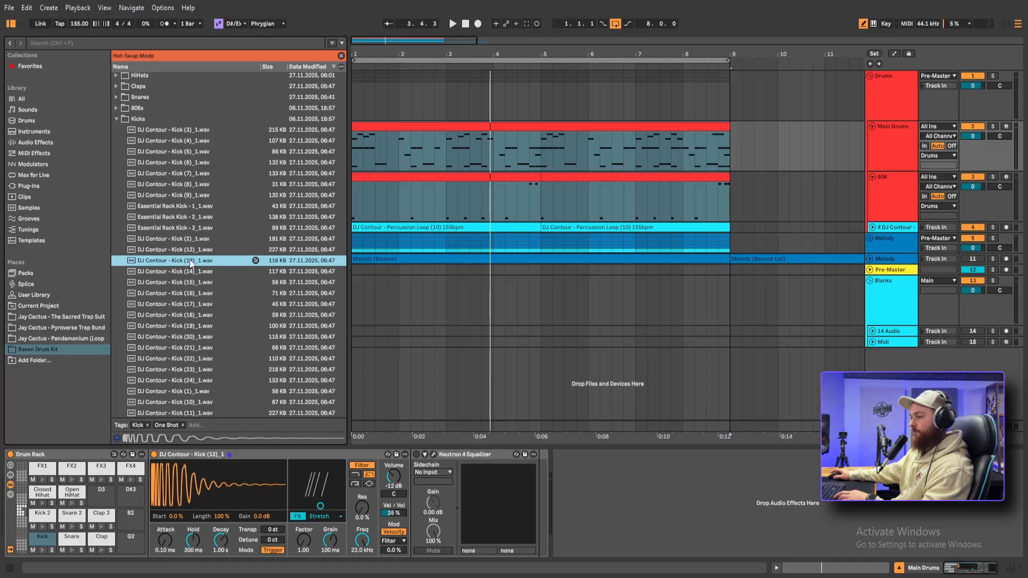
# Play the full arrangement's Final Hook, turn off looping so playback runs into the Outro, and view the melody and Reese tracks
pyautogui.press('space')
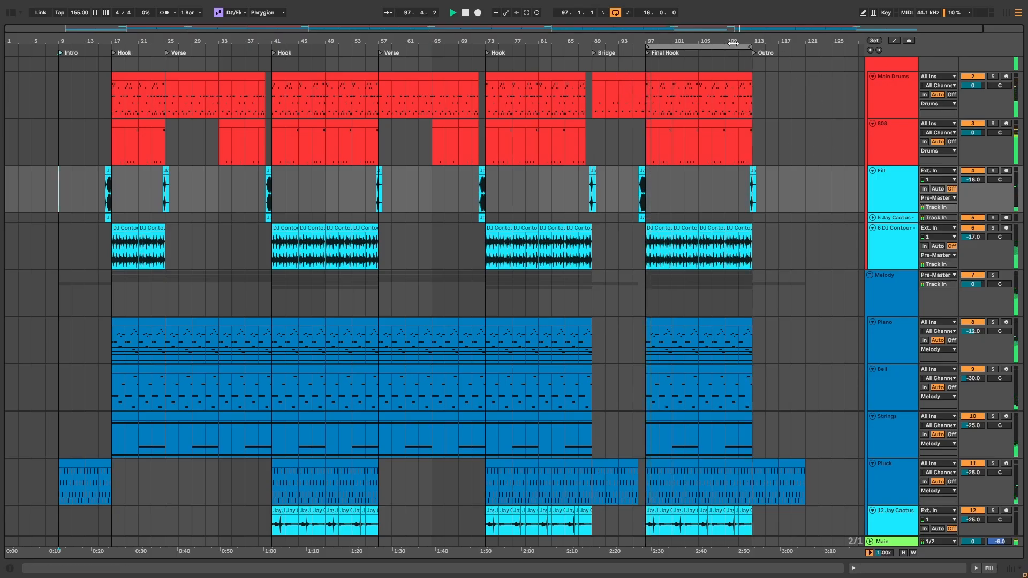
pyautogui.click(617, 14)
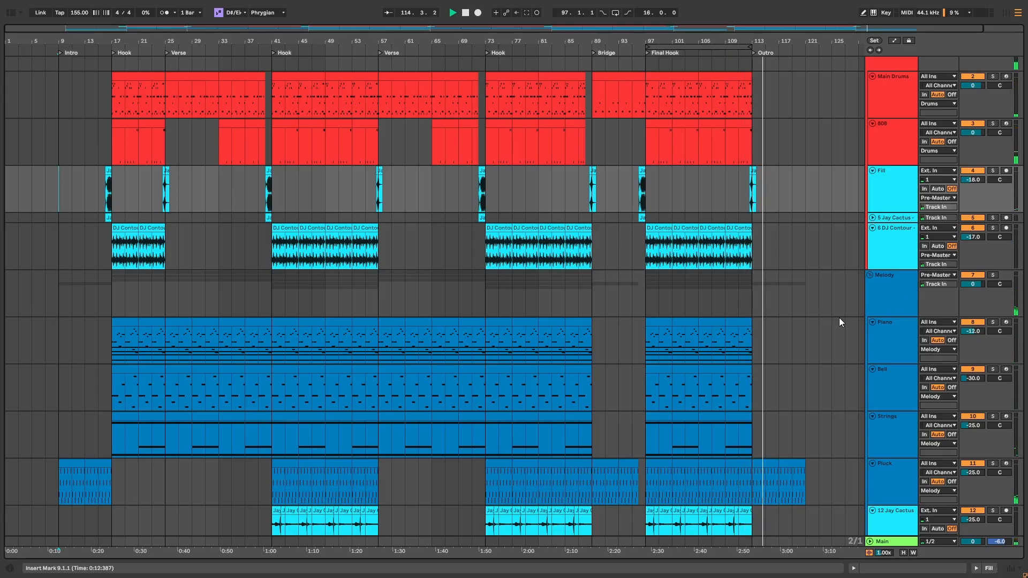
pyautogui.scroll(-5, 805, 326)
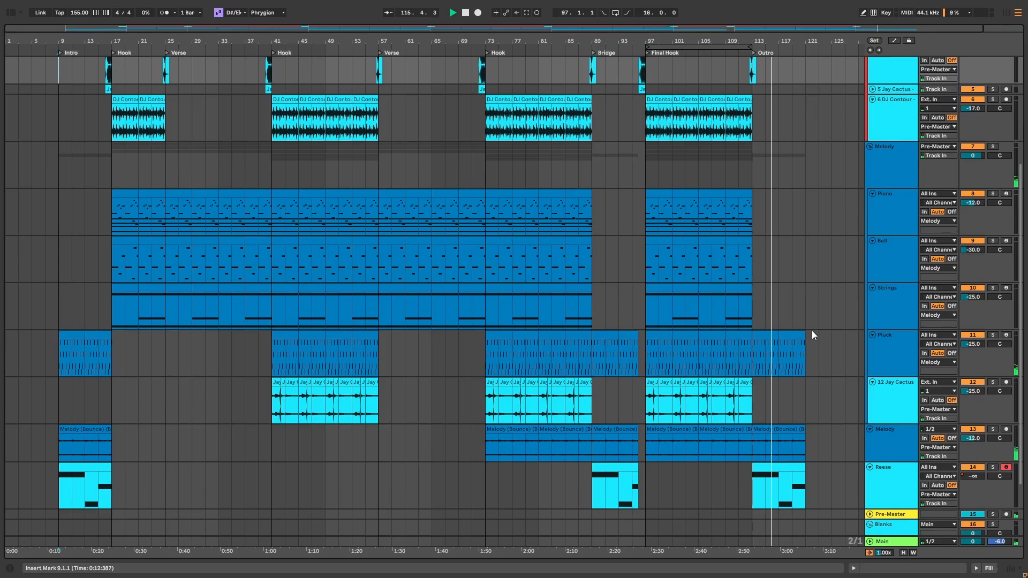